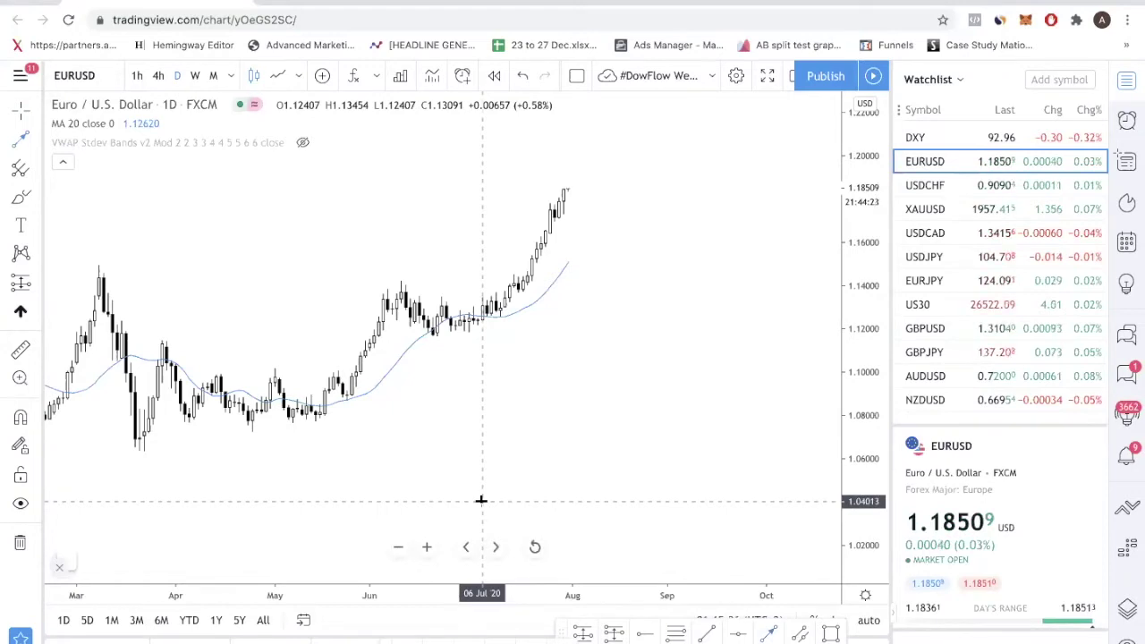
- Draw a rising zigzag of four arrows below the July candles and a falling zigzag of five arrows beside it
mouse_move(432, 483)
left_mouse_down()
mouse_move(465, 382)
mouse_move(497, 443)
mouse_move(532, 313)
mouse_move(568, 385)
left_mouse_up()
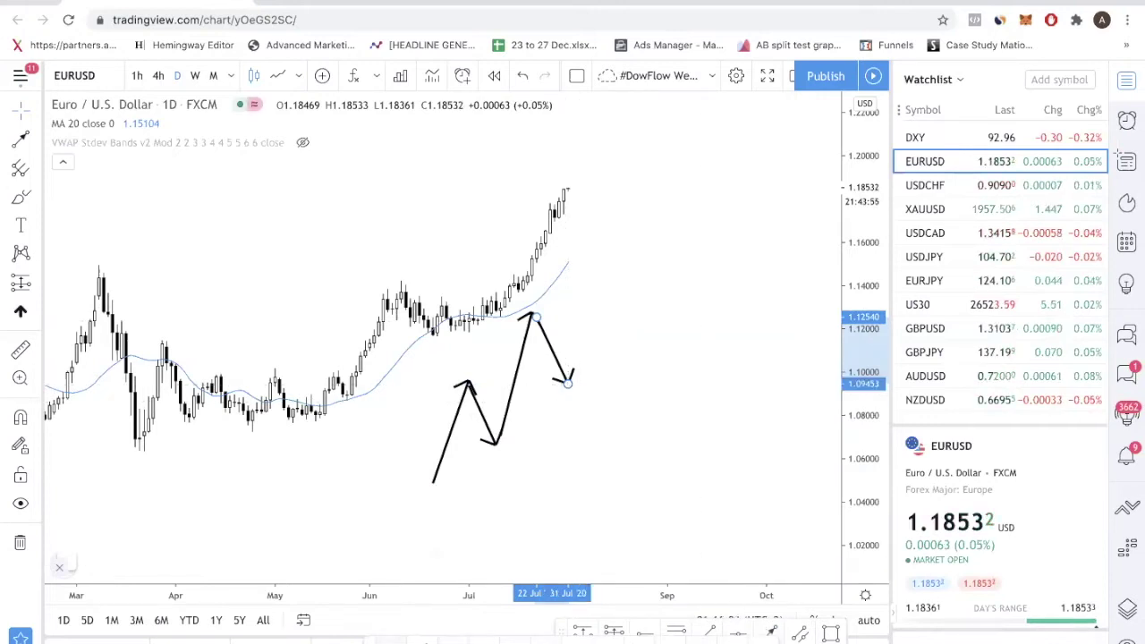
left_click_drag(617, 264, 658, 118)
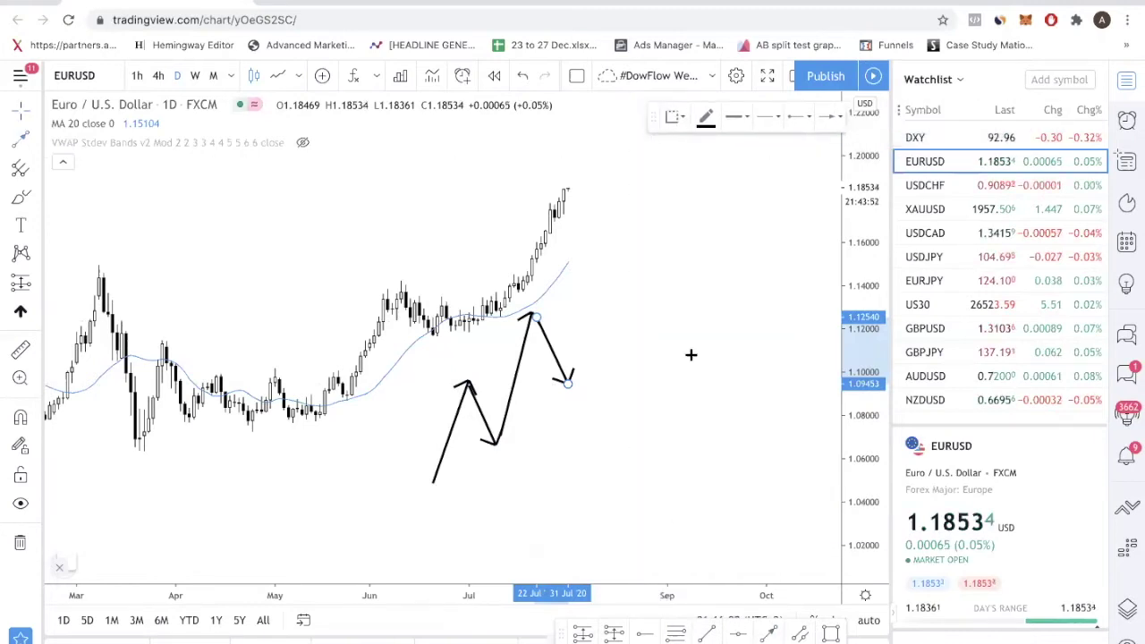
mouse_move(644, 320)
left_mouse_down()
mouse_move(653, 430)
mouse_move(689, 368)
mouse_move(706, 469)
left_mouse_up()
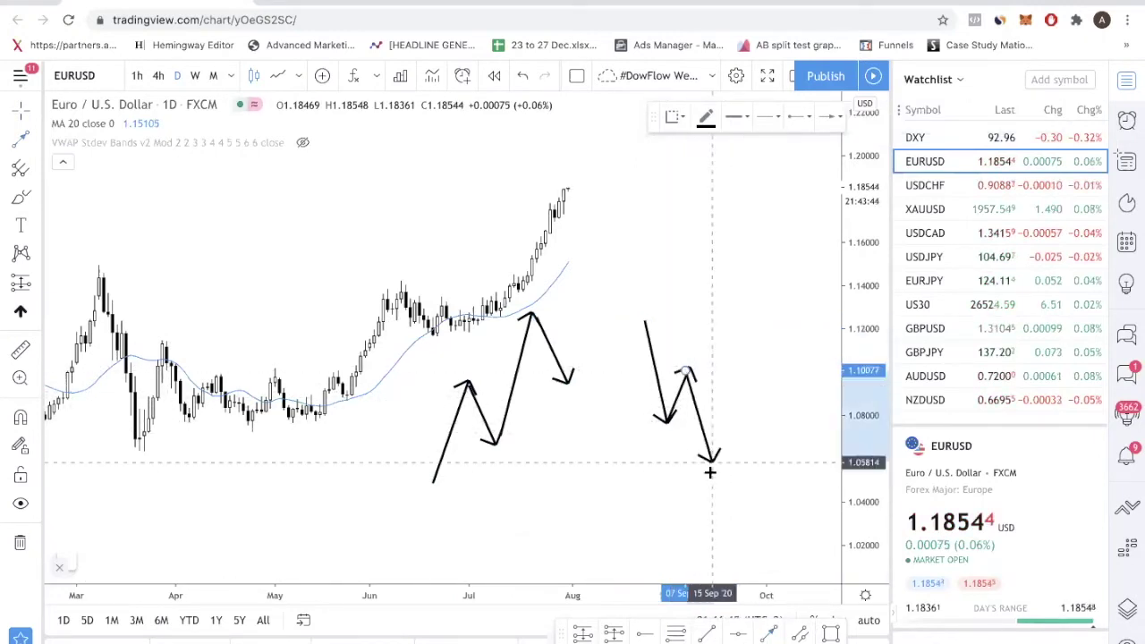
left_click(768, 633)
mouse_move(707, 465)
left_mouse_down()
mouse_move(735, 386)
mouse_move(753, 485)
left_mouse_up()
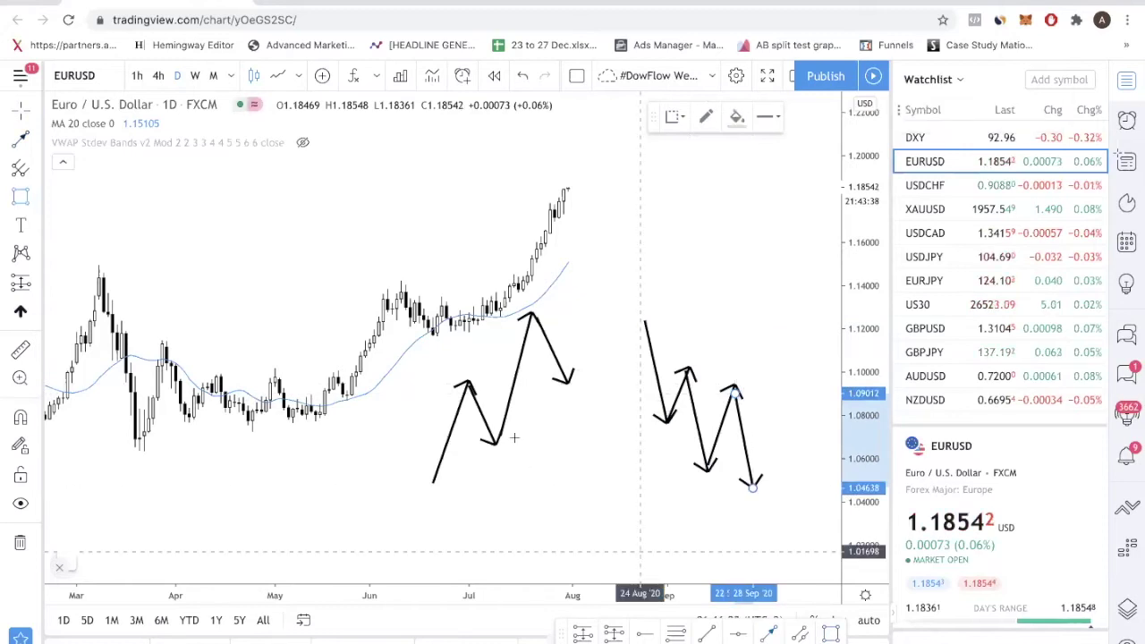
- Highlight each of the four turning points of the rising arrow zigzag with a small shaded rectangle
left_click(466, 386)
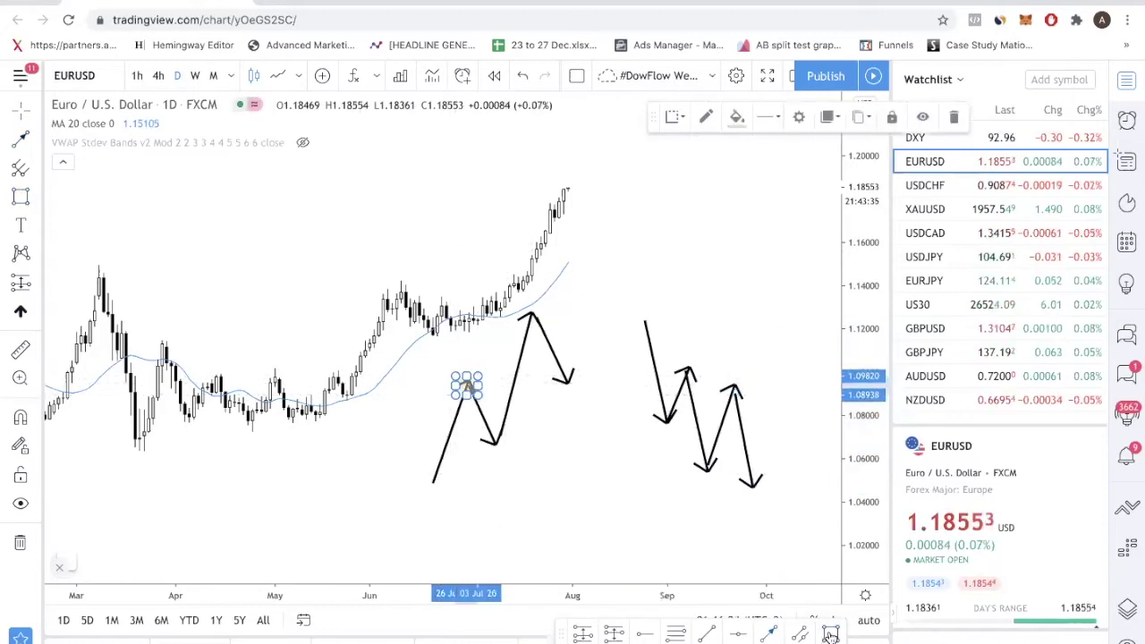
left_click(494, 441)
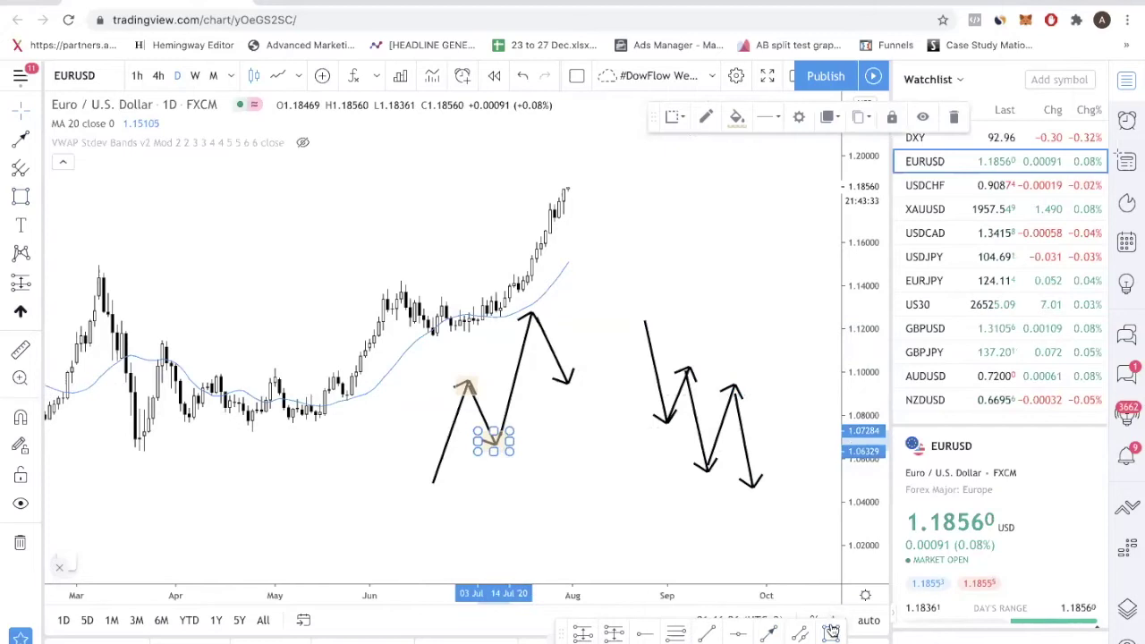
left_click(544, 324)
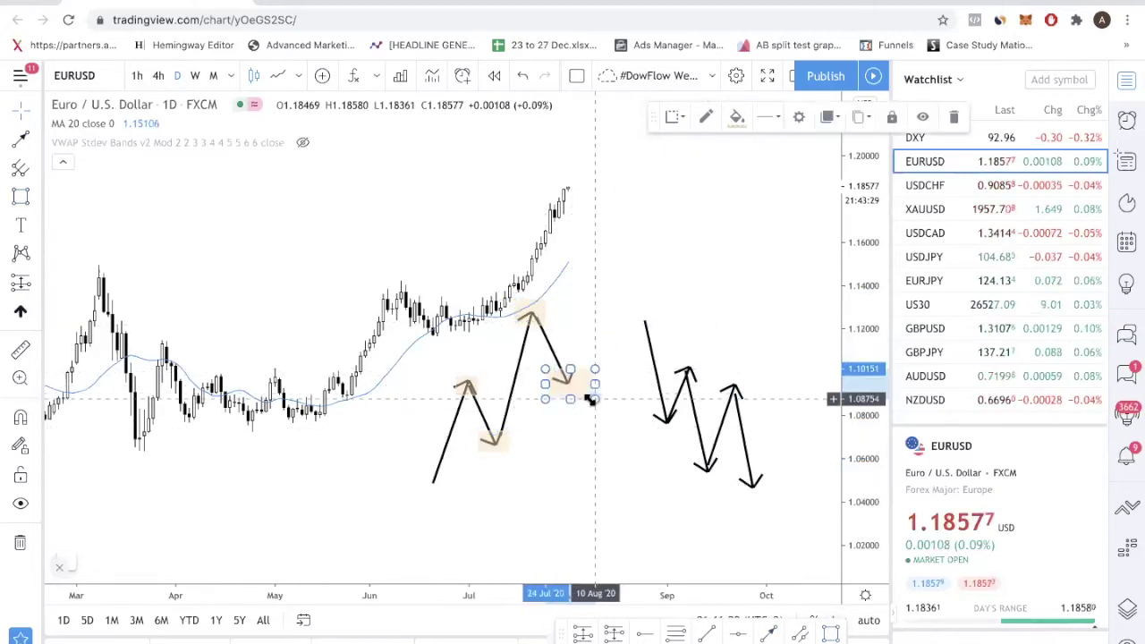
- Mark EURUSD's late-March high, late-April low, June high and low, and end-of-July high with shaded rectangles
left_click_drag(192, 392, 418, 386)
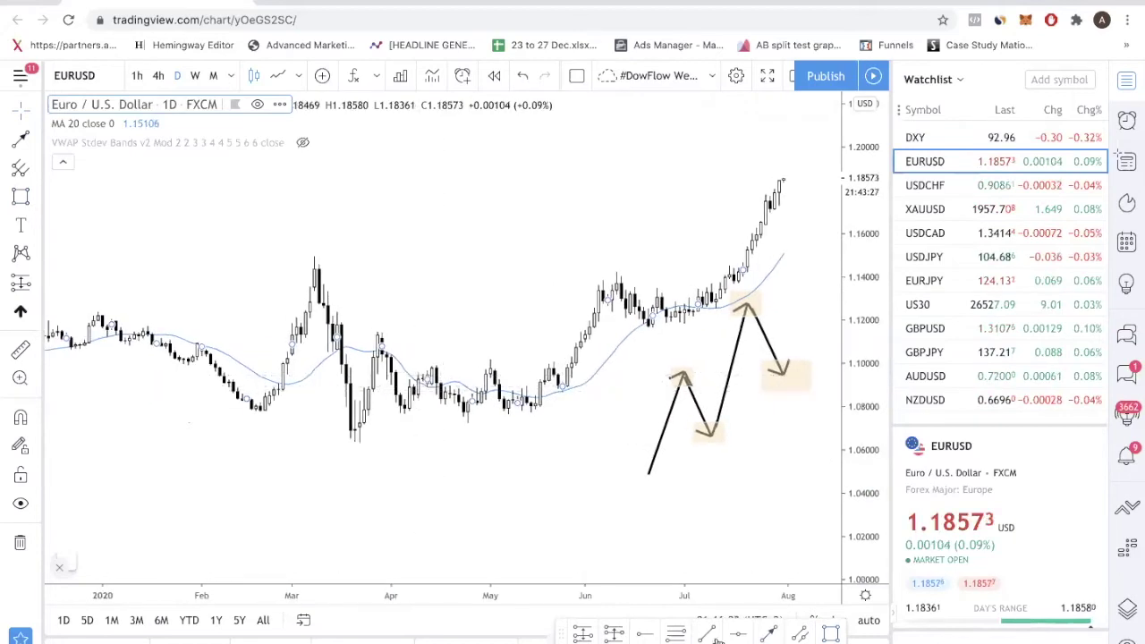
key("alt+shift+r")
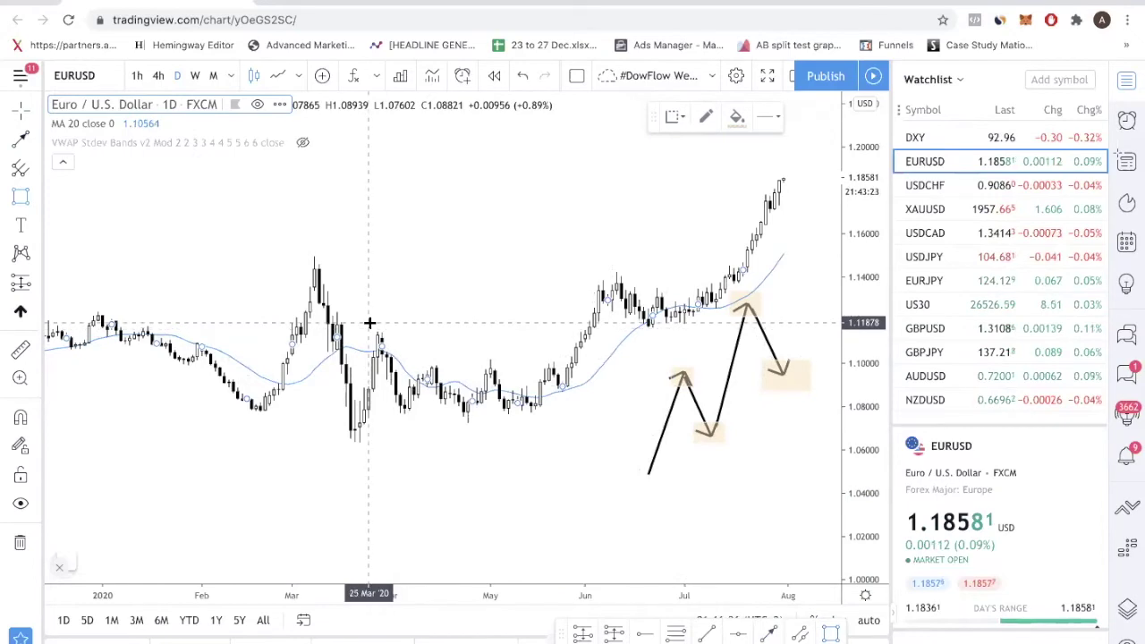
left_click_drag(368, 324, 409, 352)
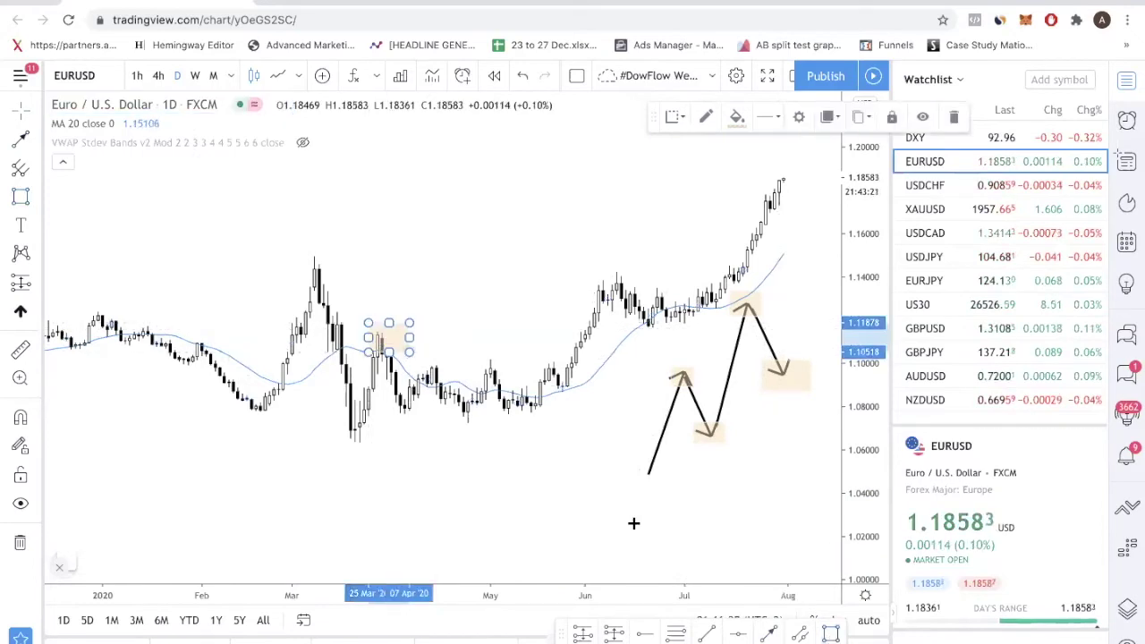
left_click_drag(448, 409, 508, 430)
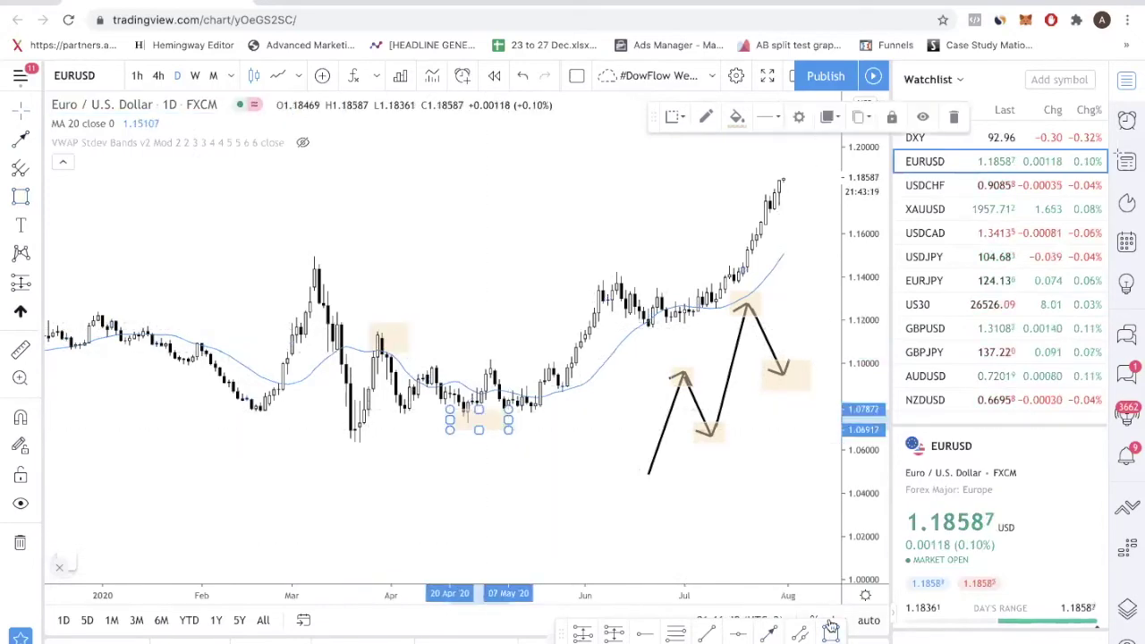
left_click_drag(598, 267, 680, 338)
left_click_drag(767, 172, 788, 191)
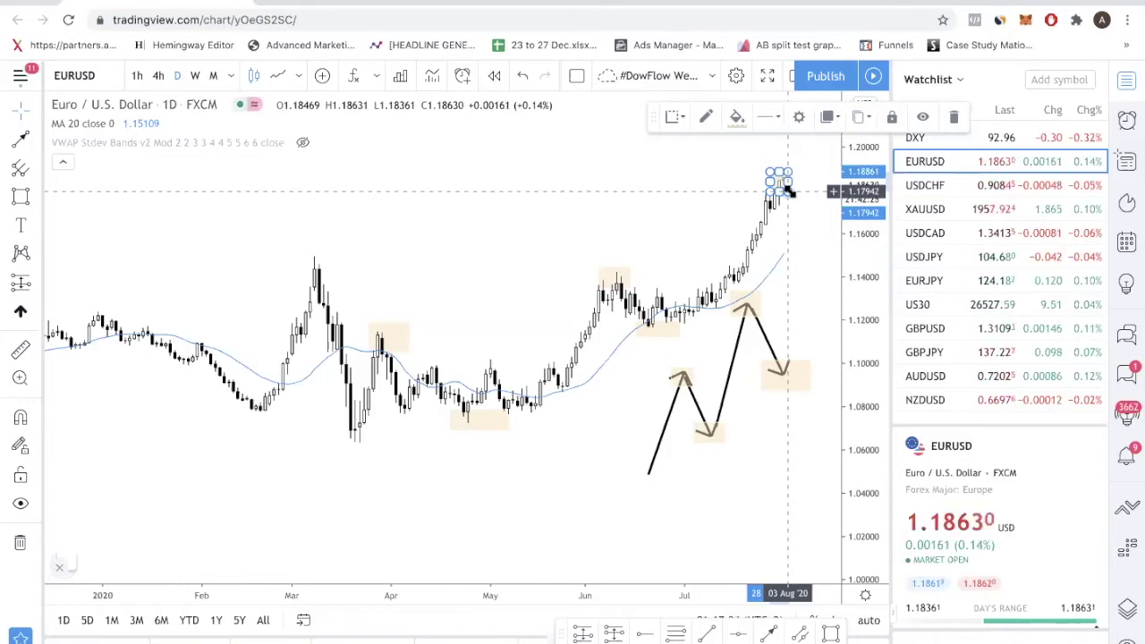
- Highlight each of the five turning points of the falling arrow zigzag with a small shaded rectangle
scroll(706, 339, "right", 5)
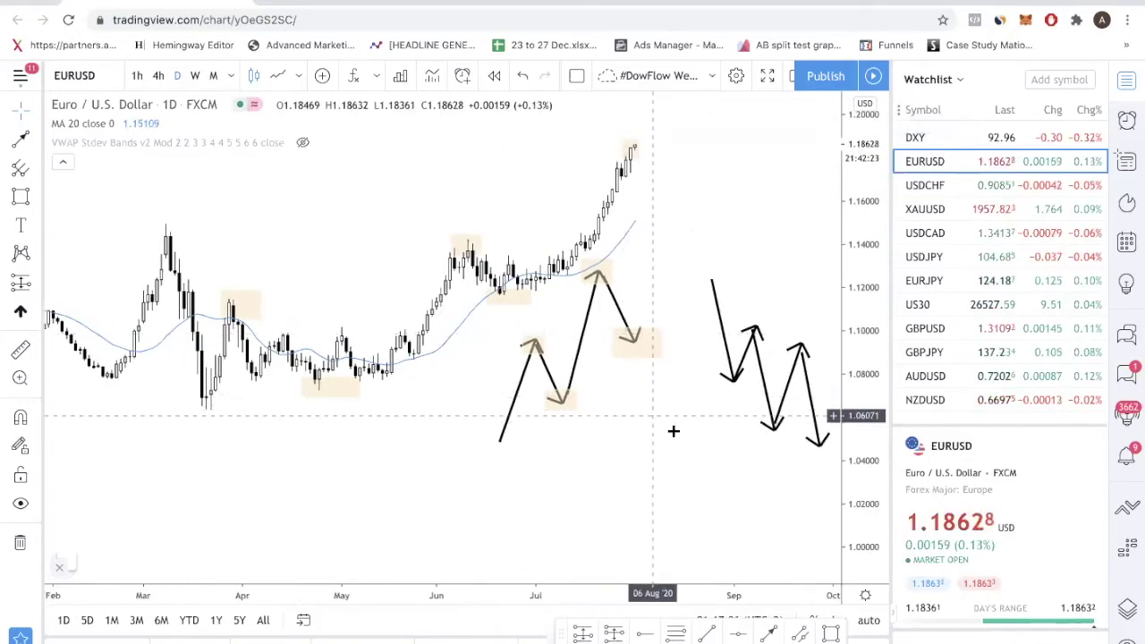
scroll(674, 431, "right", 2)
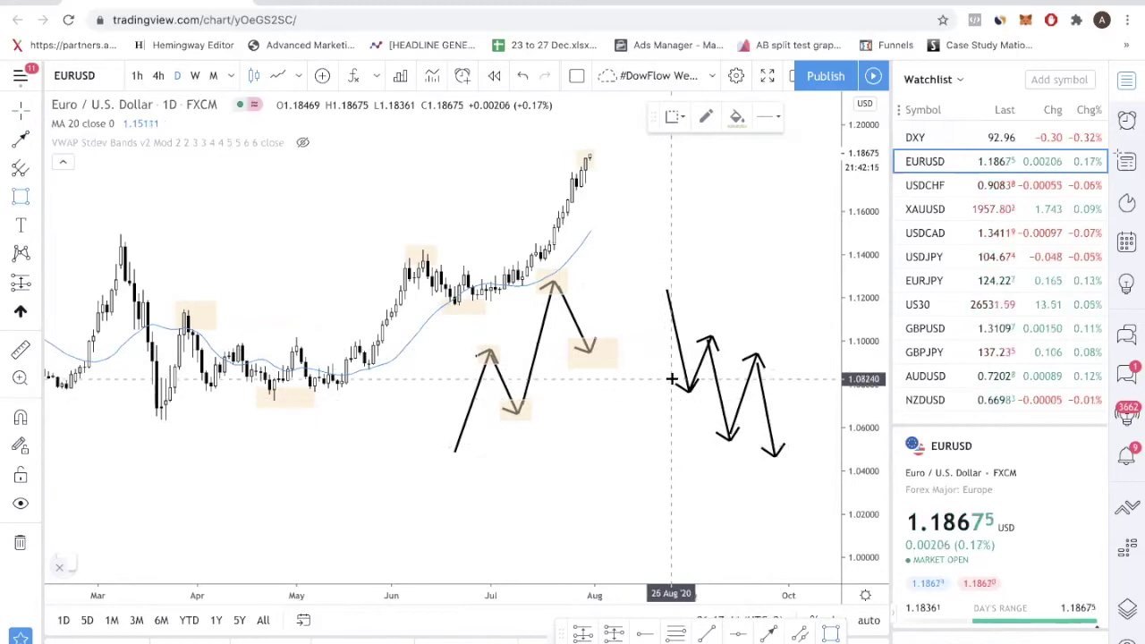
left_click_drag(667, 390, 696, 383)
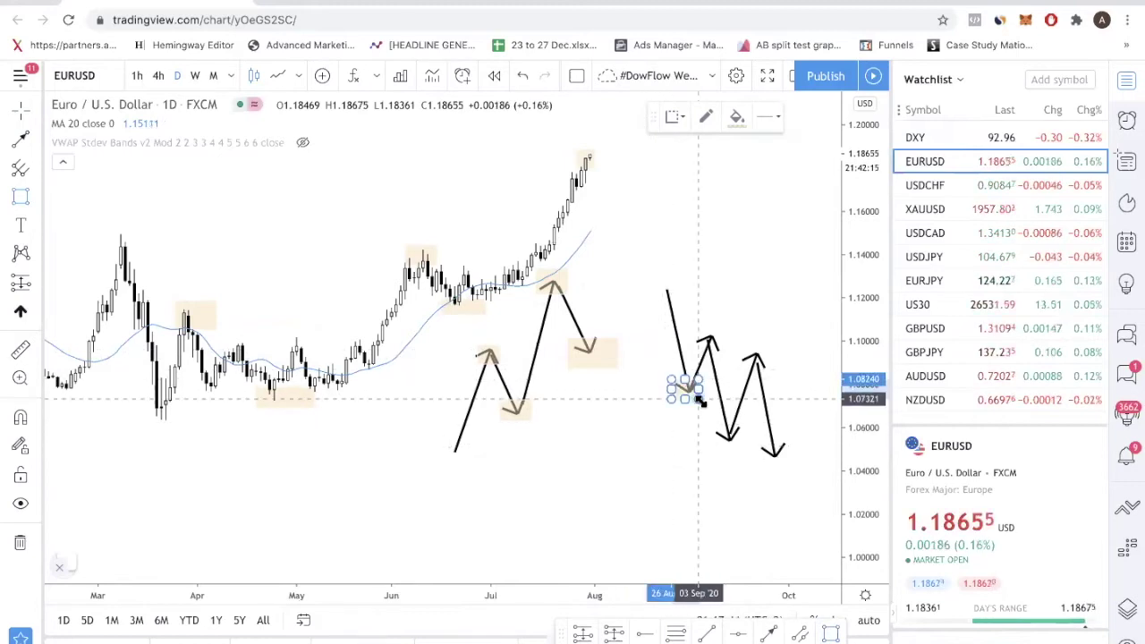
mouse_move(696, 392)
left_mouse_down()
mouse_move(694, 329)
mouse_move(709, 340)
left_mouse_up()
left_click(831, 633)
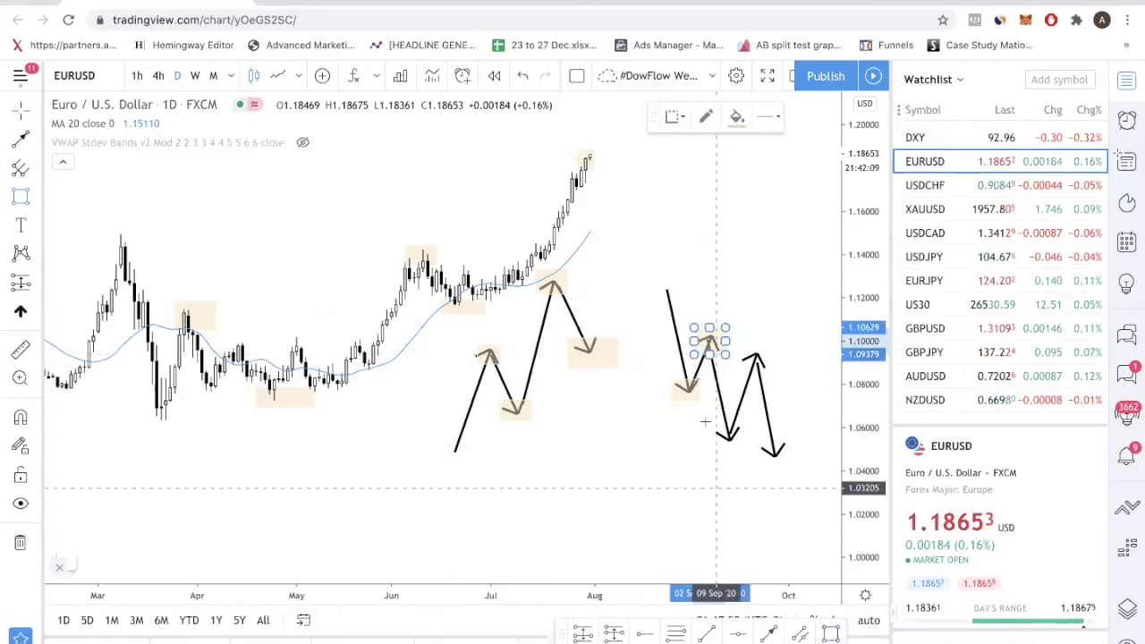
left_click_drag(710, 419, 739, 442)
left_click(829, 633)
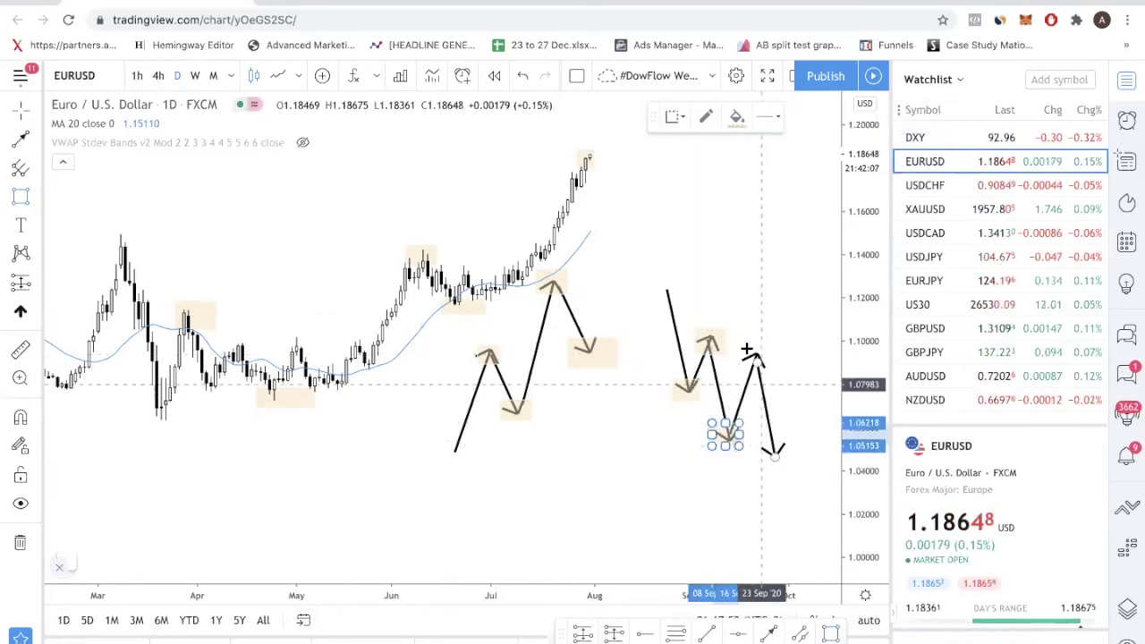
left_click_drag(744, 345, 775, 374)
left_click(830, 633)
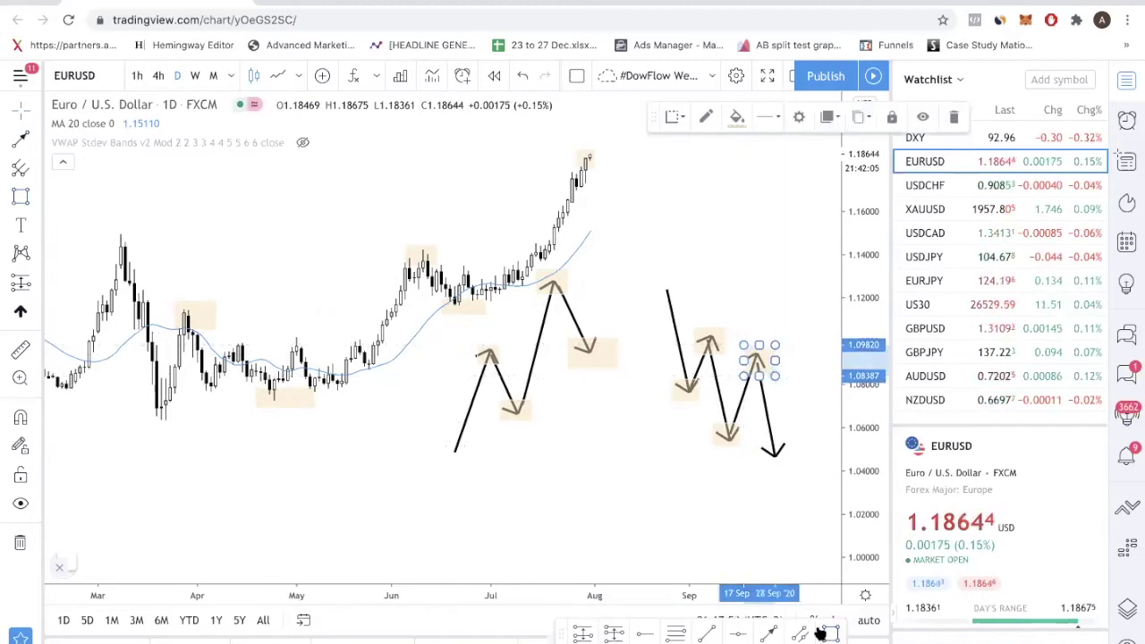
left_click_drag(761, 440, 792, 470)
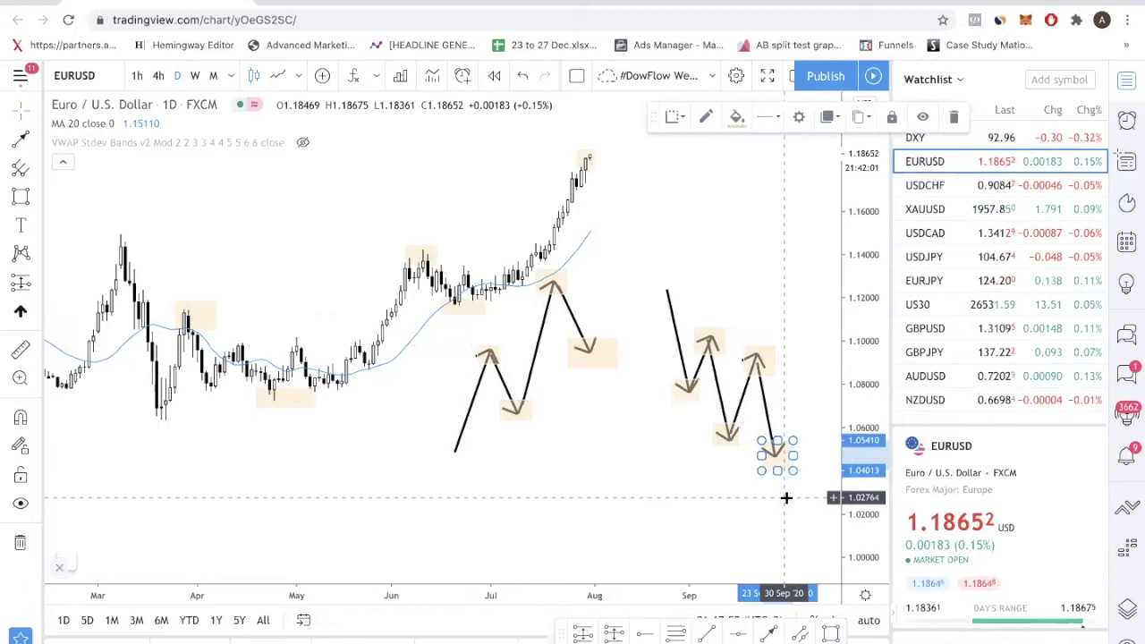
- Mark the alternating swing highs and lows of the 2019 downtrend from late June to mid-September with shaded rectangles
left_click_drag(429, 471, 704, 452)
scroll(704, 451, "left", 10)
left_click_drag(867, 442, 636, 521)
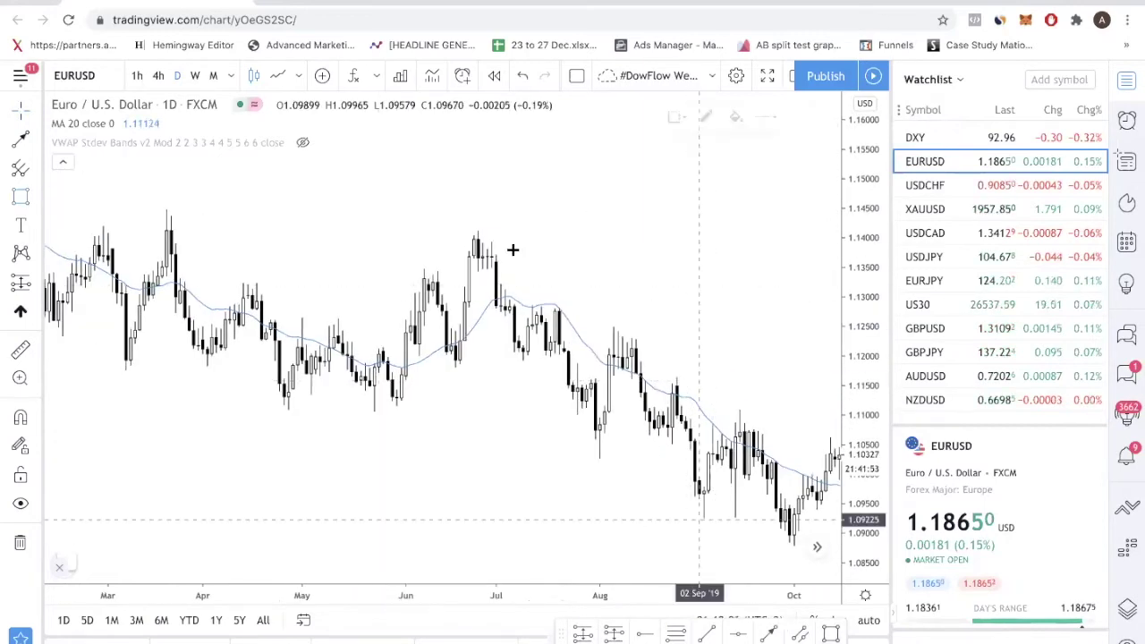
left_click_drag(465, 227, 501, 252)
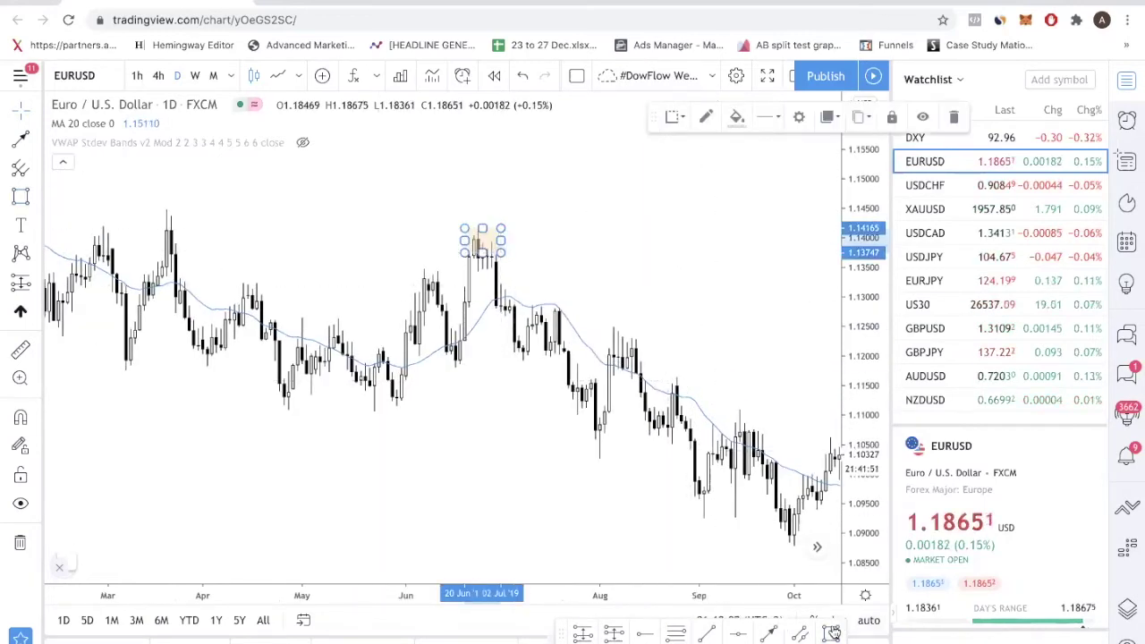
left_click_drag(505, 338, 532, 366)
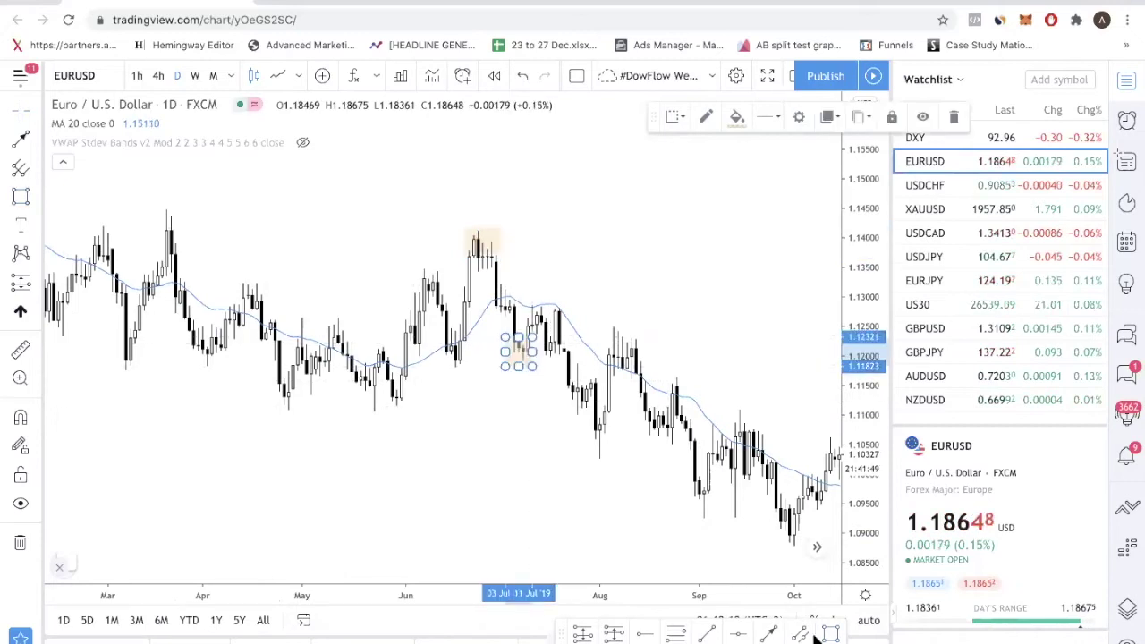
left_click_drag(535, 298, 590, 329)
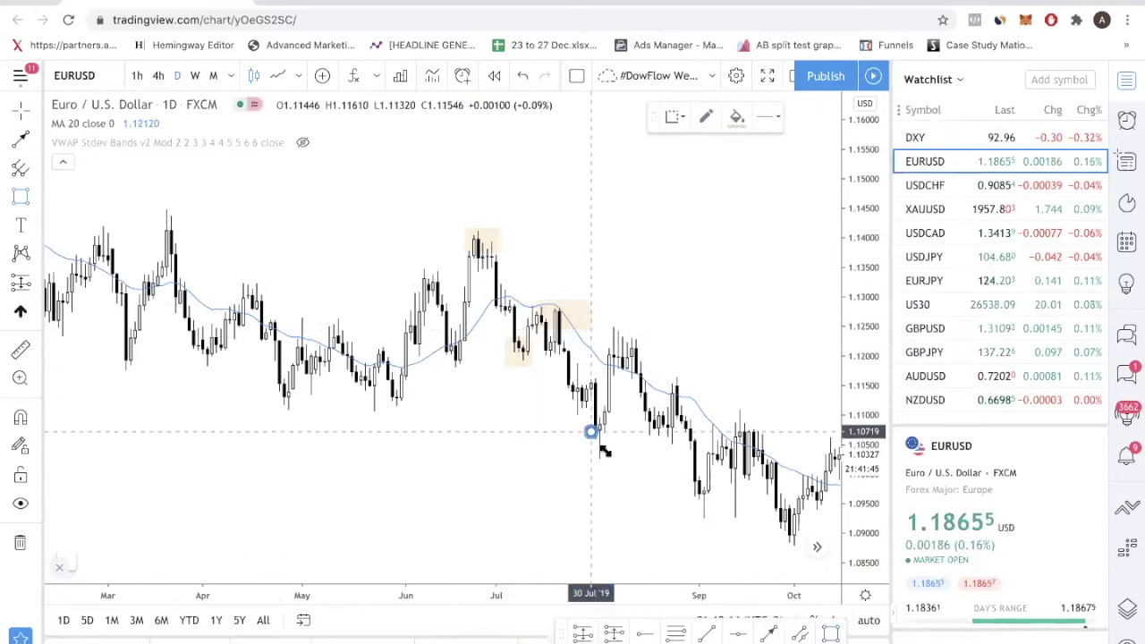
left_click_drag(590, 431, 614, 459)
left_click_drag(605, 320, 632, 344)
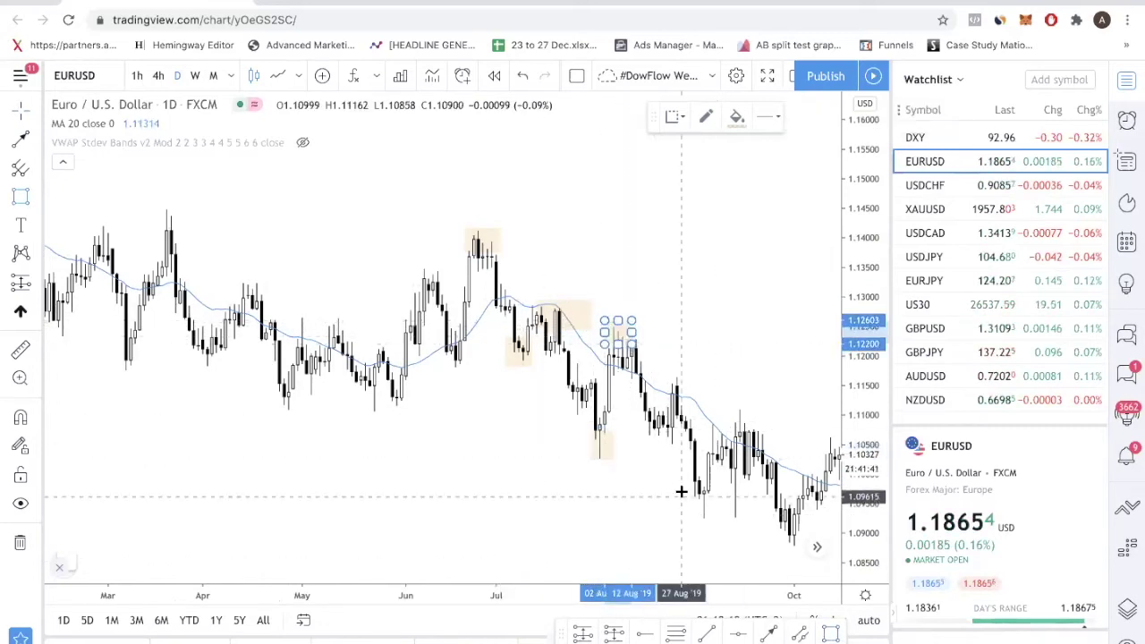
left_click_drag(680, 490, 739, 528)
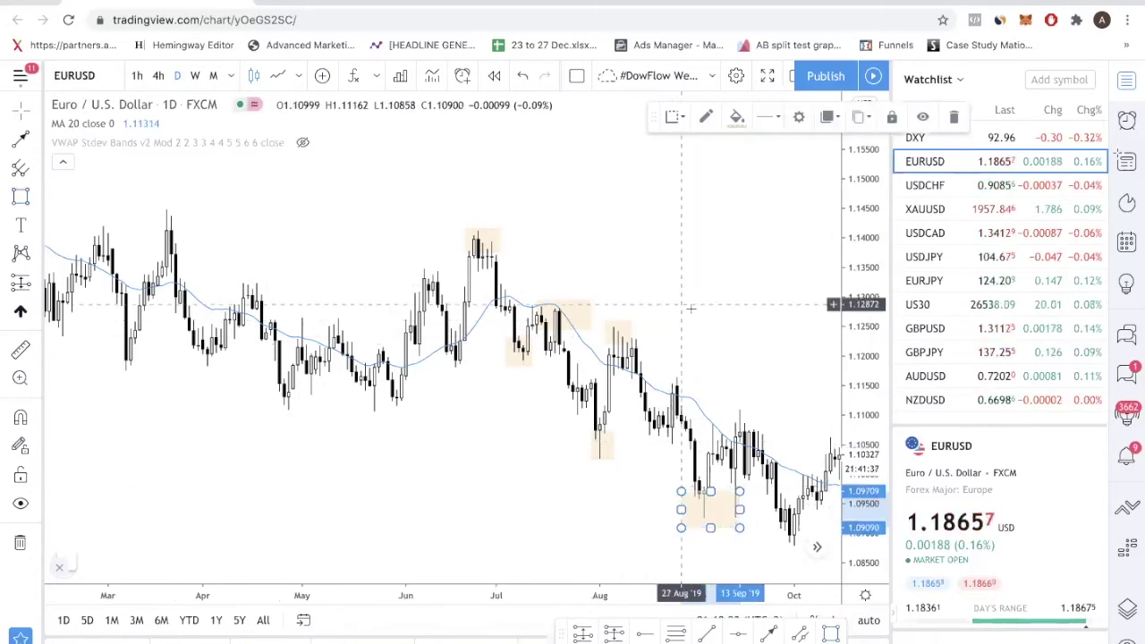
- Remove all drawings from the EURUSD chart and reset the chart view
left_click_drag(690, 306, 602, 350)
left_click_drag(686, 434, 575, 403)
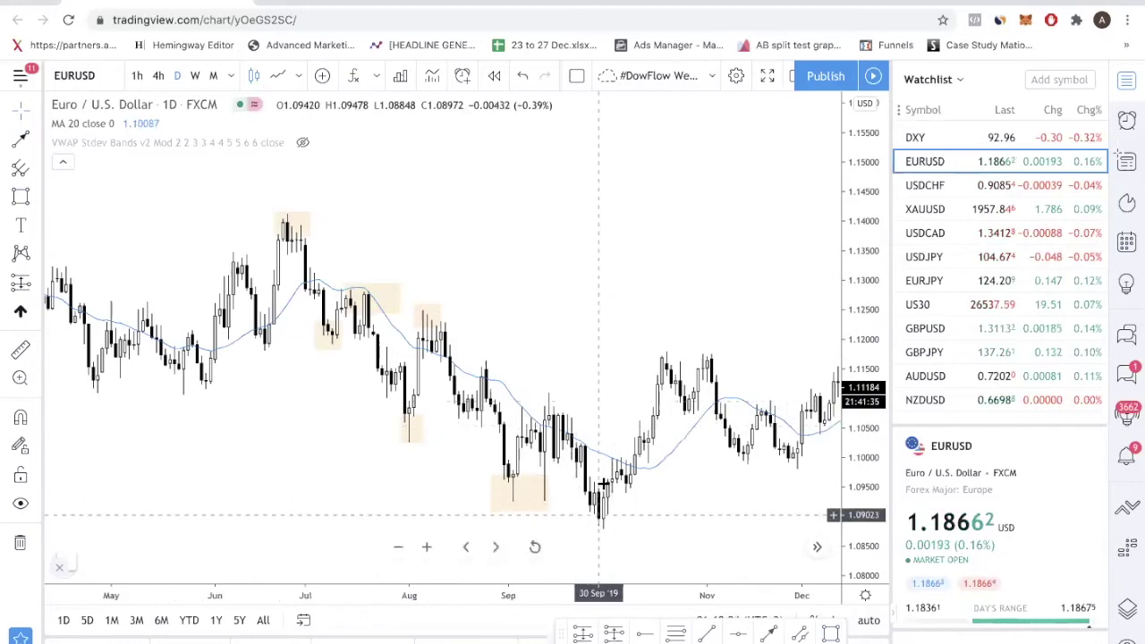
left_click_drag(643, 413, 557, 409)
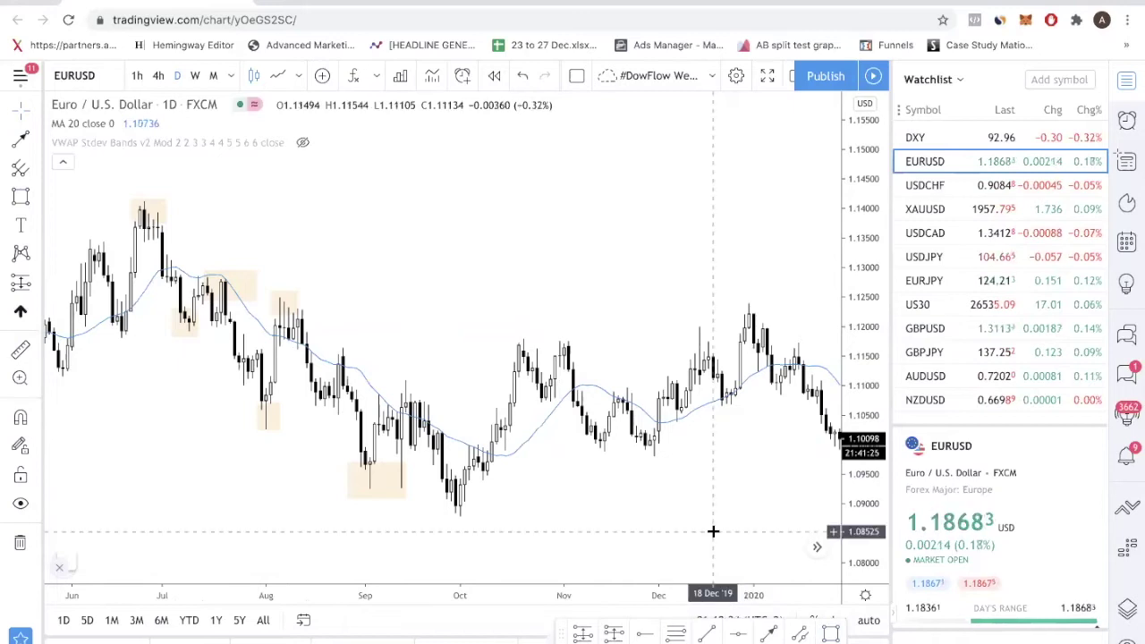
left_click_drag(685, 524, 615, 511)
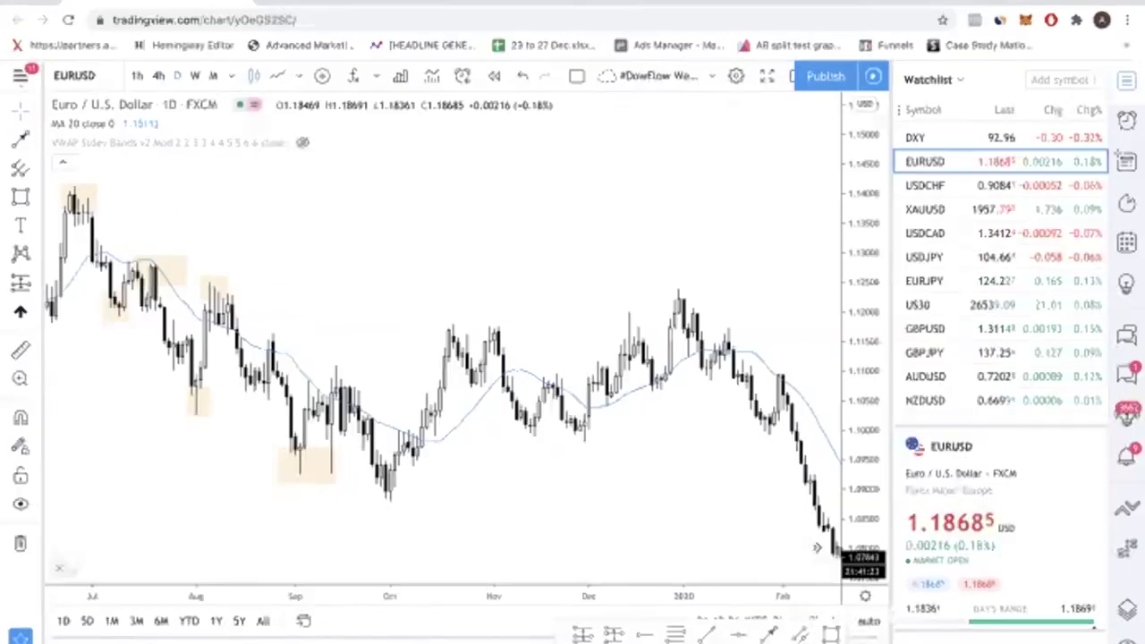
scroll(355, 560, "right", 10)
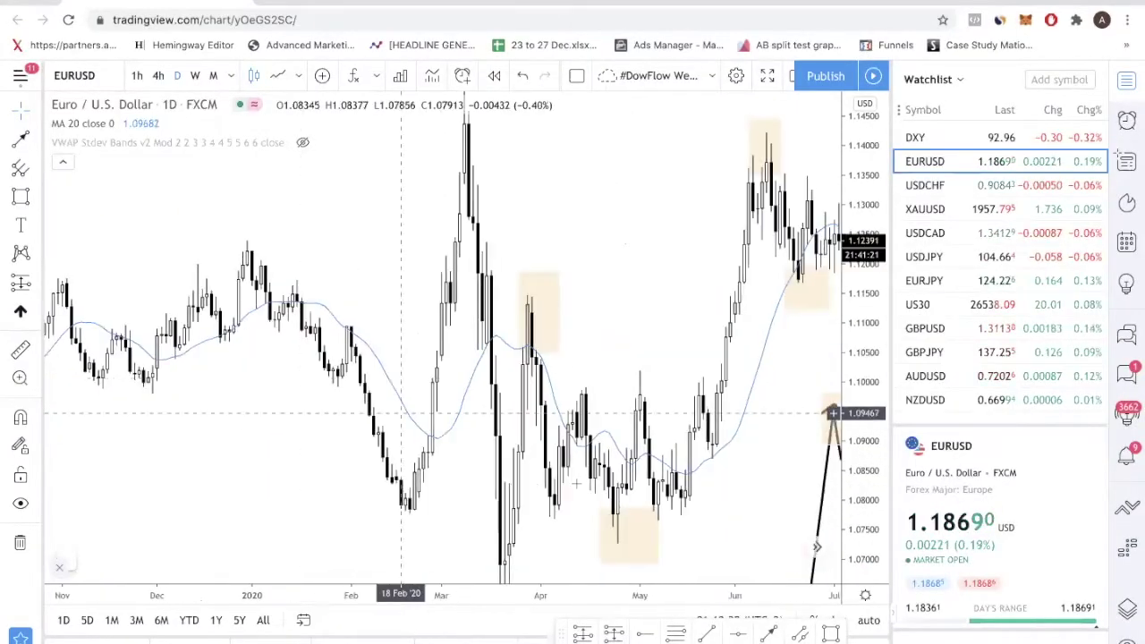
left_click_drag(675, 363, 614, 417)
right_click(636, 419)
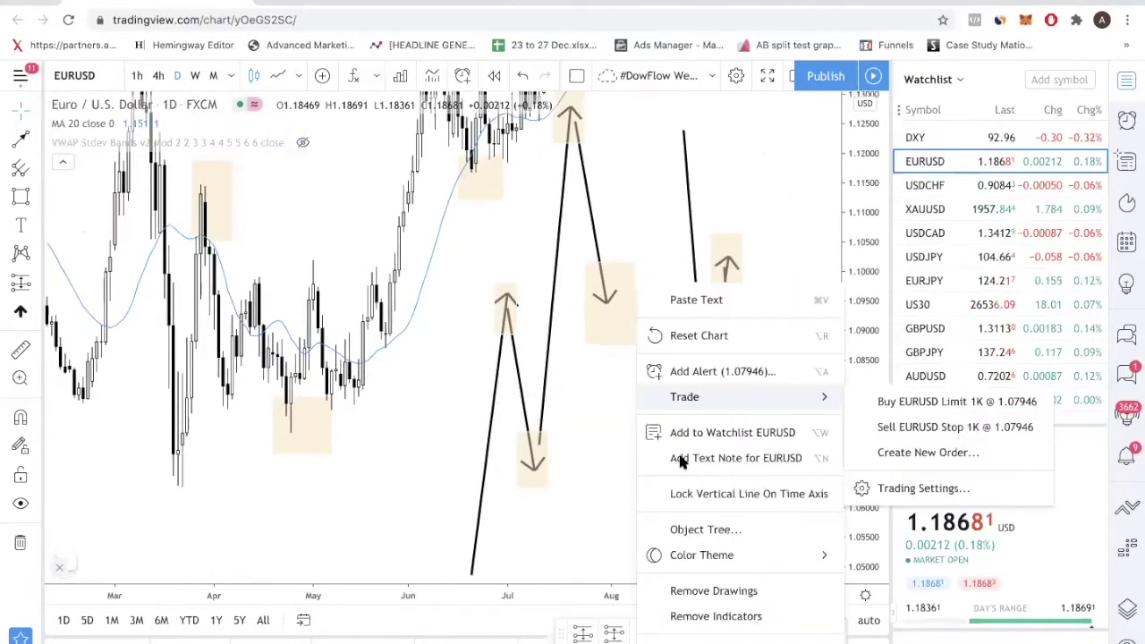
left_click(708, 591)
key("alt+r")
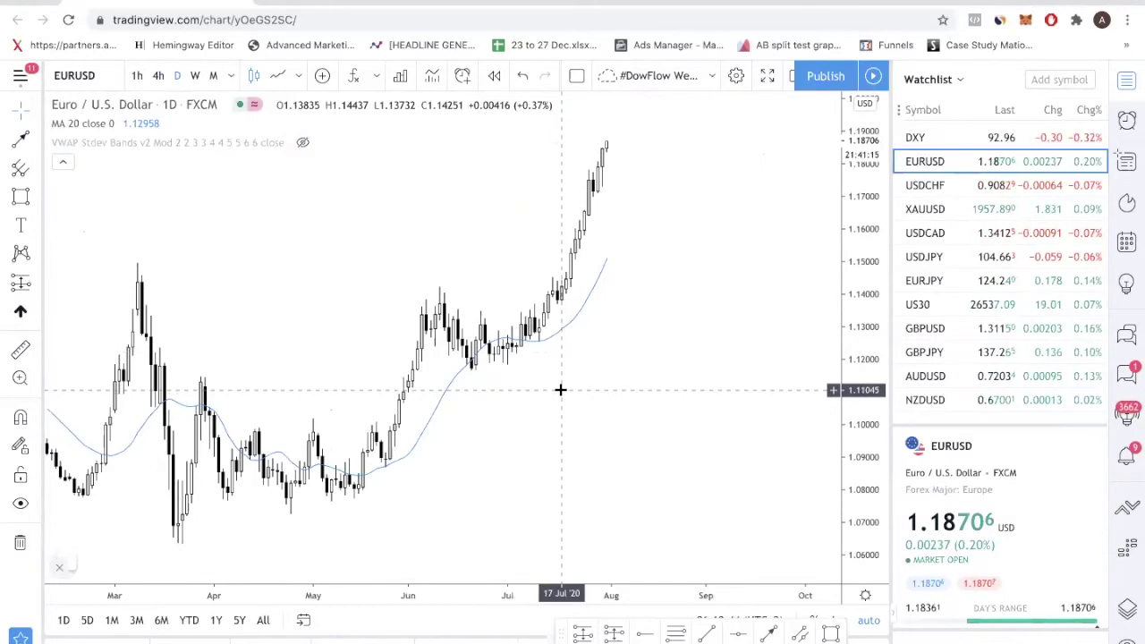
- Show the EURUSD price as a line chart, compare it with the candlestick style, and return to the line
scroll(595, 438, "left", 3)
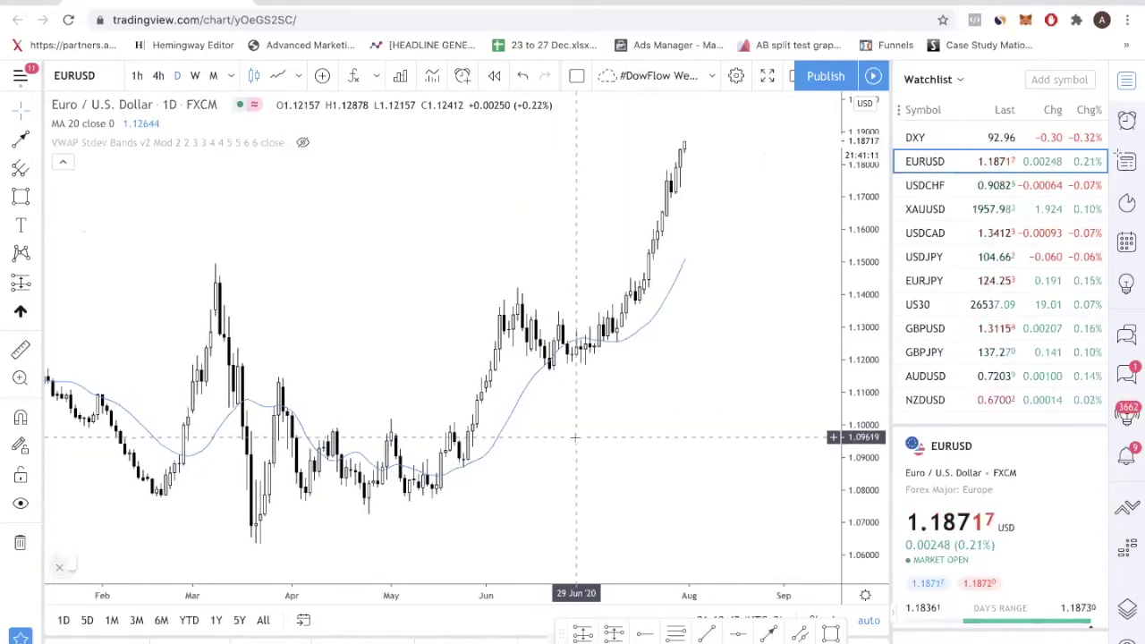
left_click(276, 75)
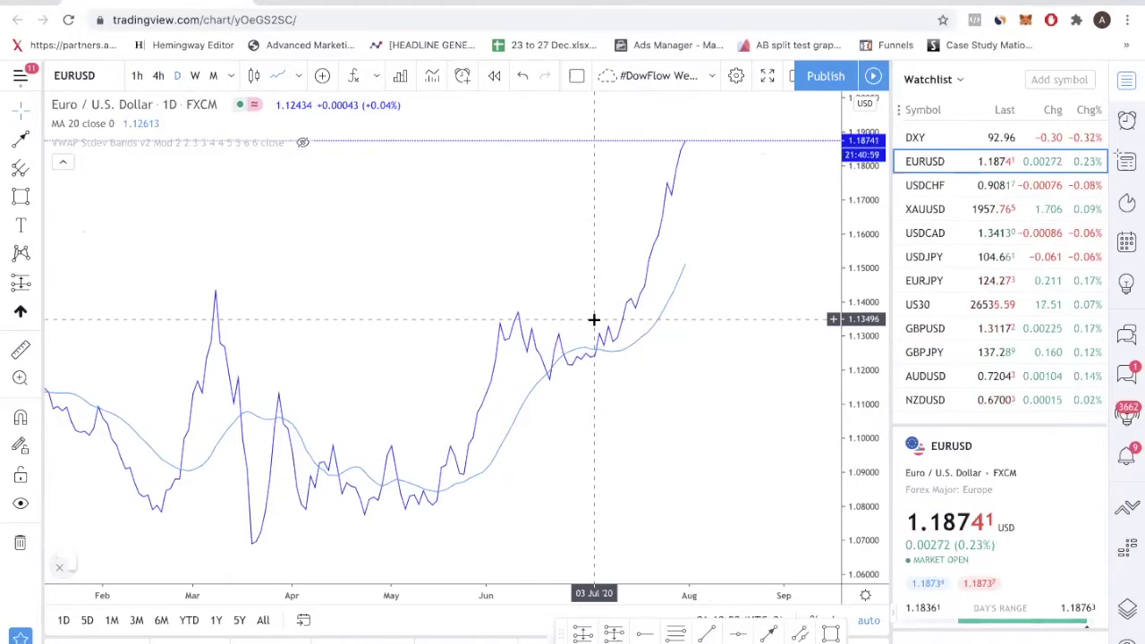
left_click(254, 75)
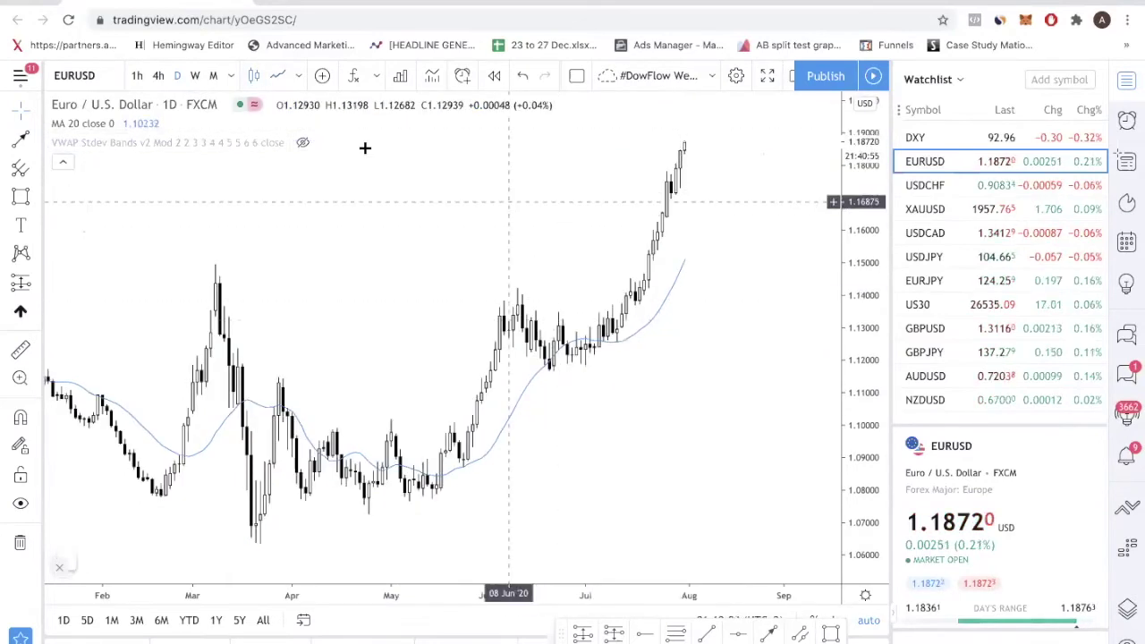
left_click(276, 76)
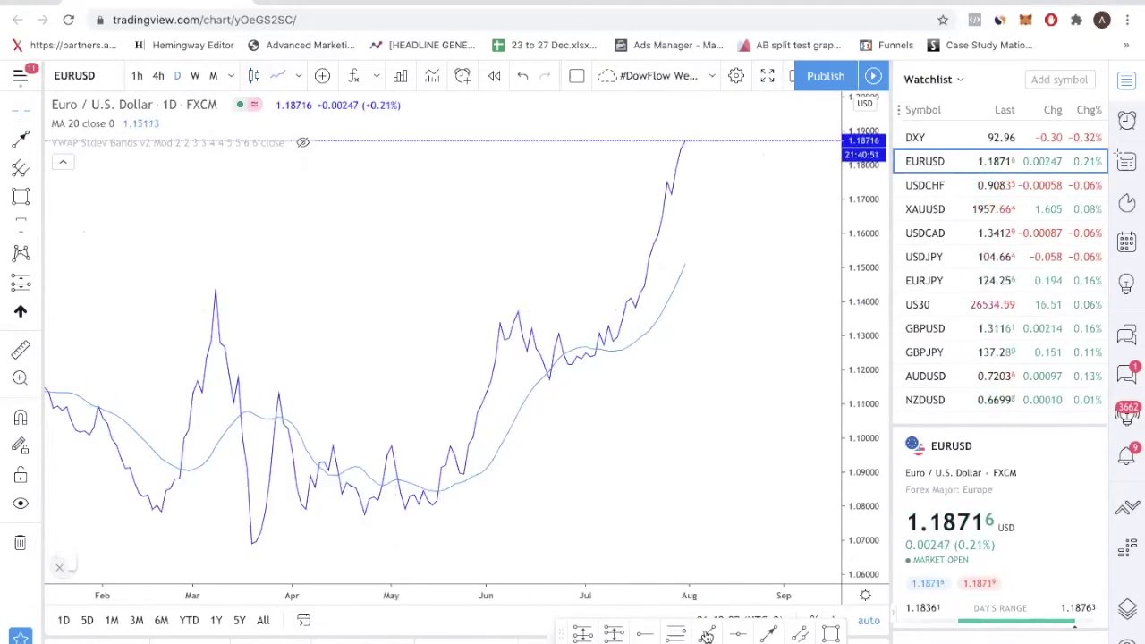
- Mark the early-June peak, the mid-June to early-July lows and the late-July peak with shaded rectangles, then restore the candlestick style
left_click(829, 633)
left_click_drag(502, 297, 531, 322)
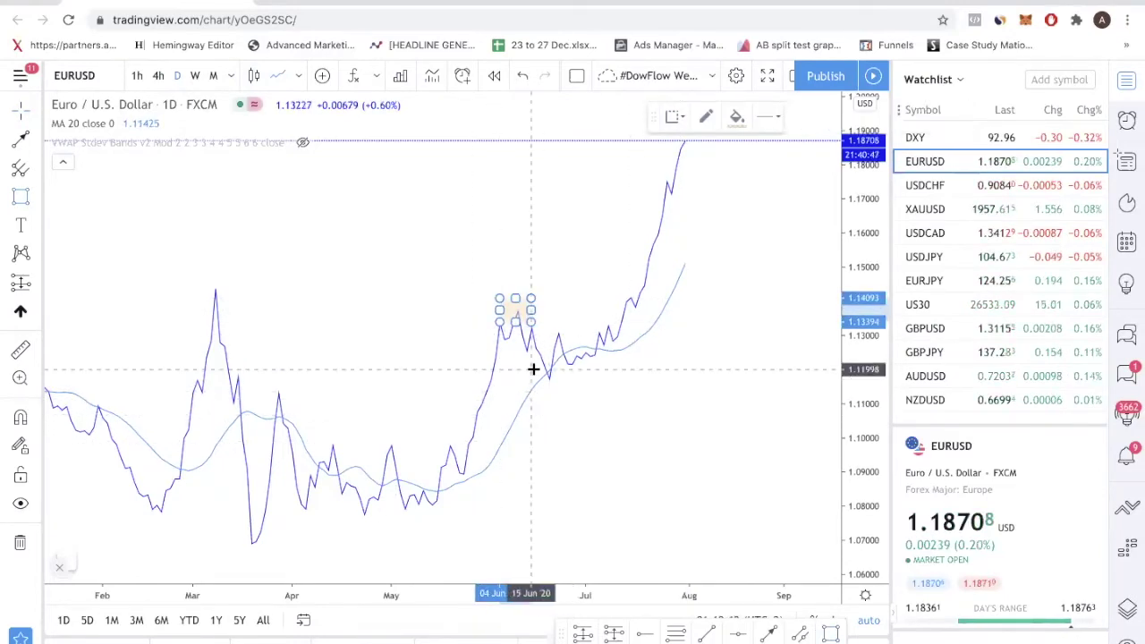
left_click_drag(531, 369, 594, 406)
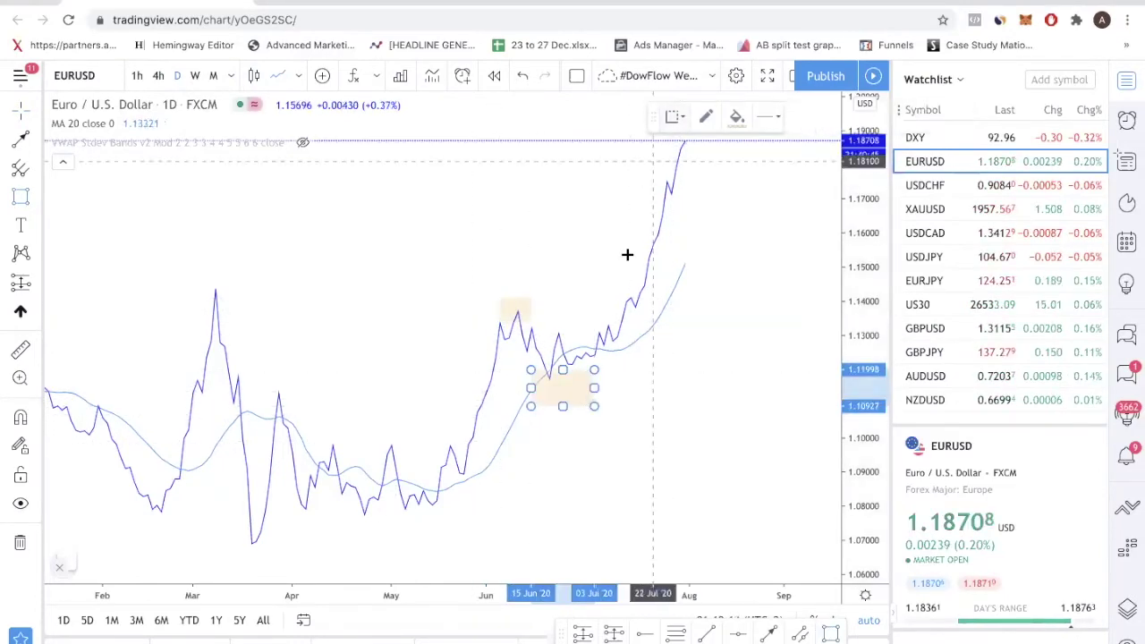
left_click_drag(658, 169, 684, 189)
left_click(722, 235)
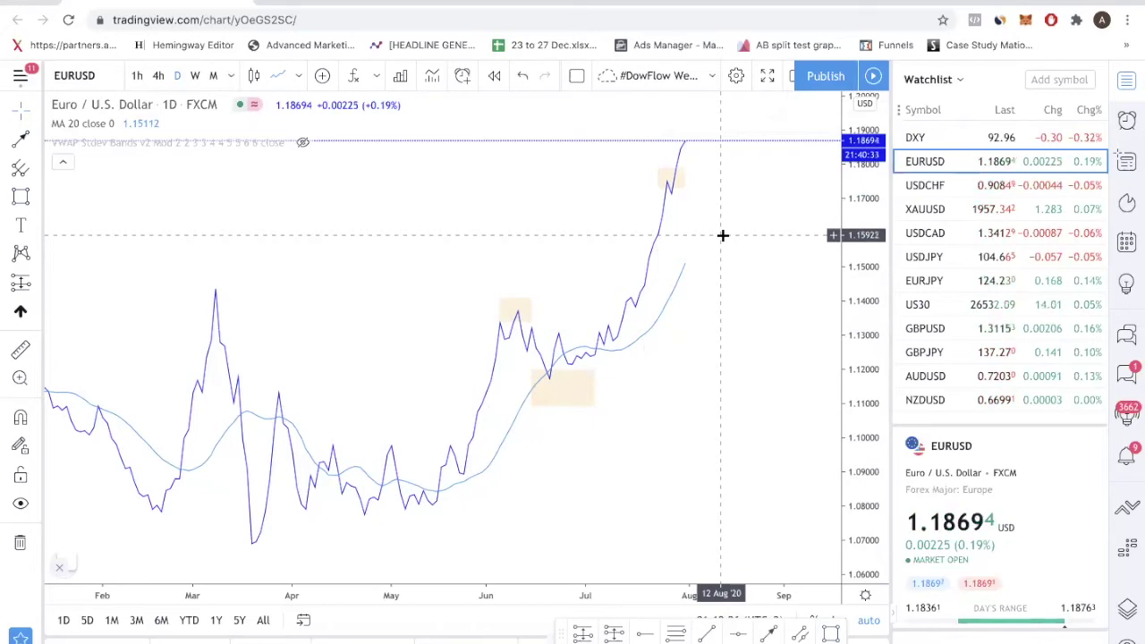
left_click(254, 75)
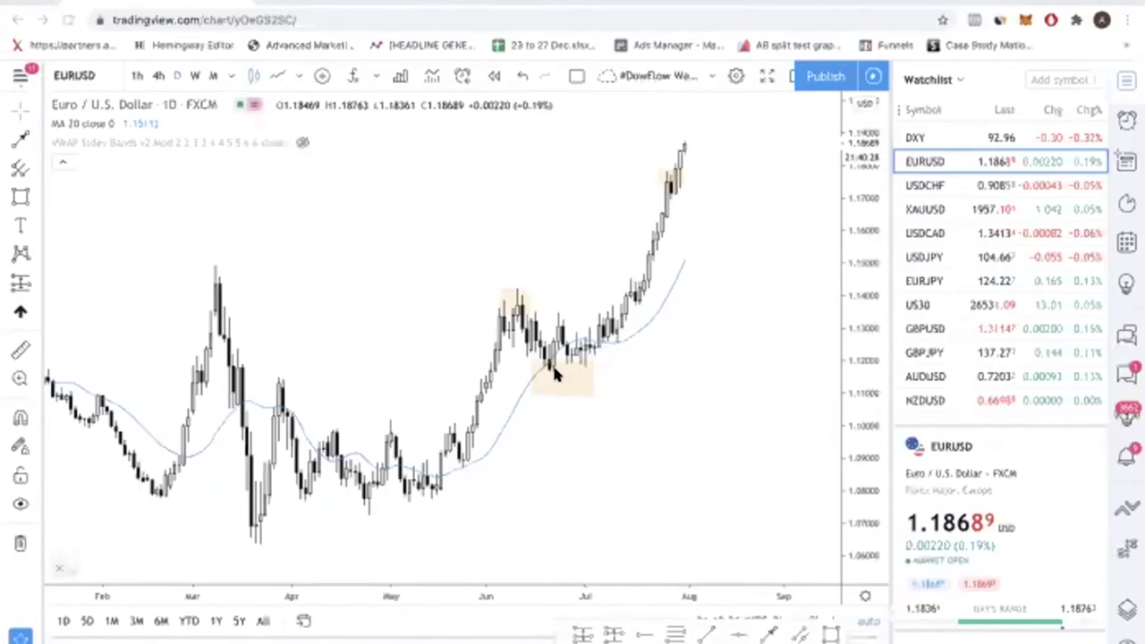
- Search the indicators for "moving" and inspect the input settings of the moving average already on the chart
mouse_move(102, 122)
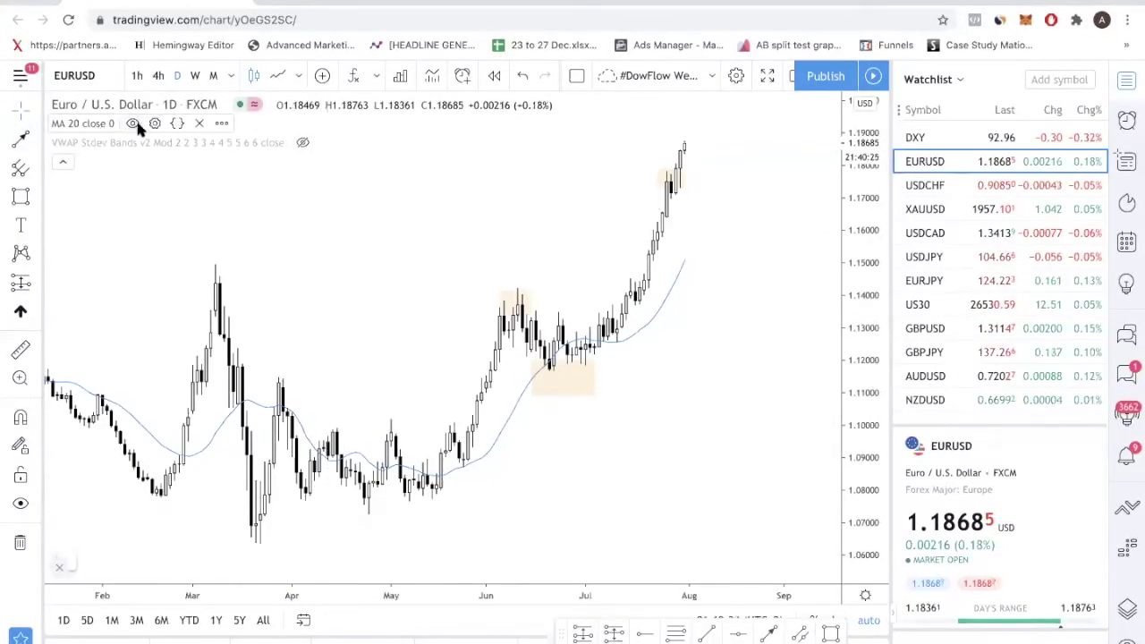
left_click(354, 77)
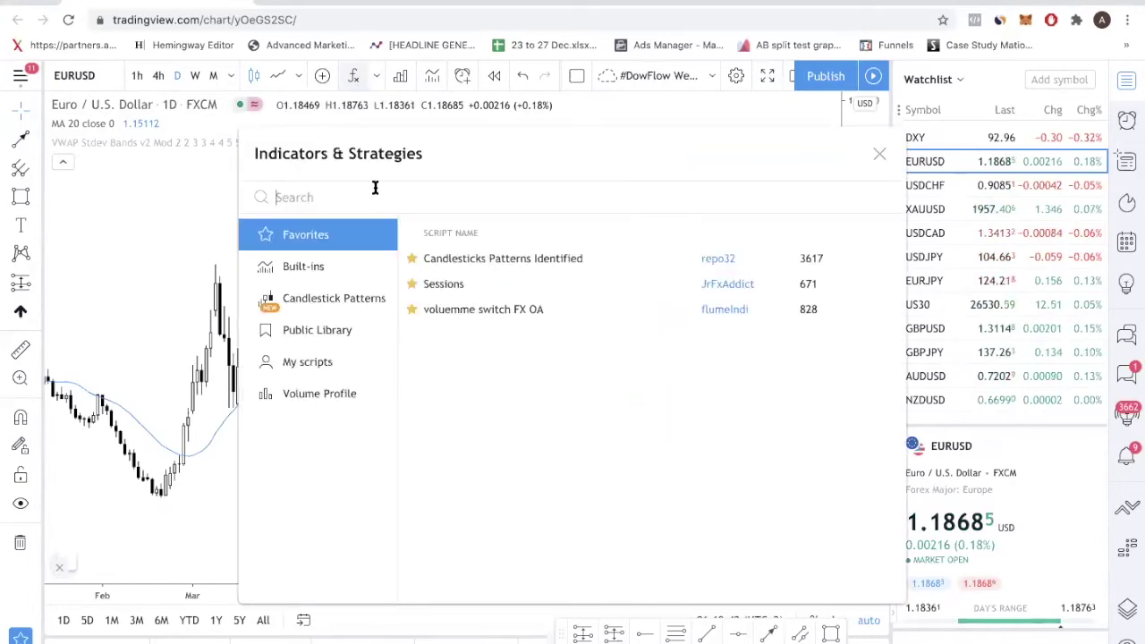
type("moving")
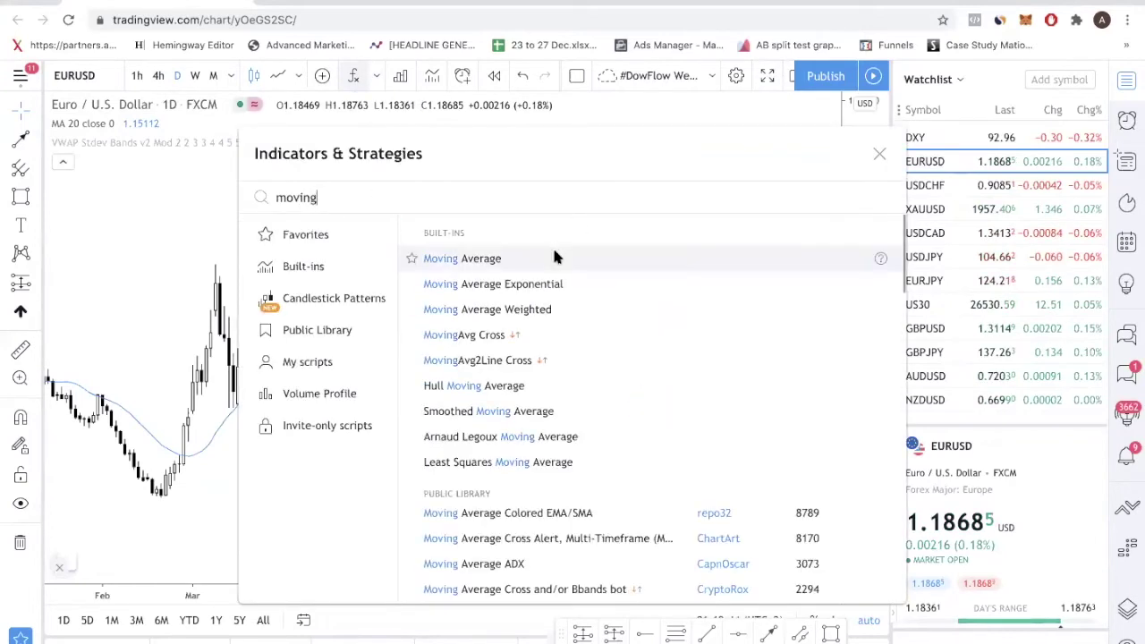
left_click(92, 243)
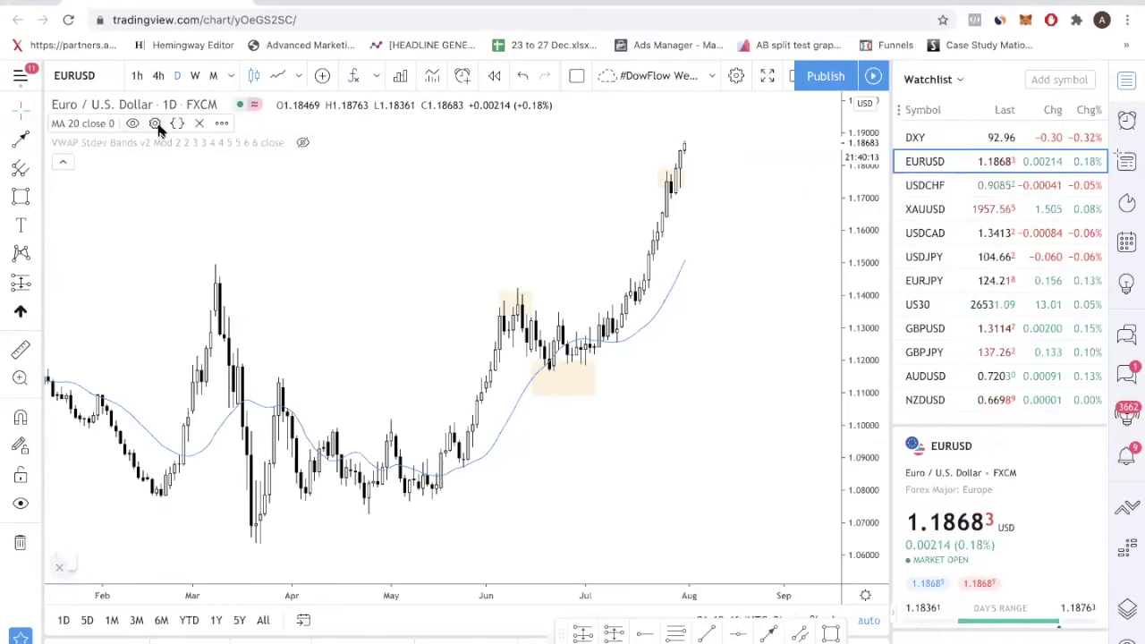
left_click(156, 124)
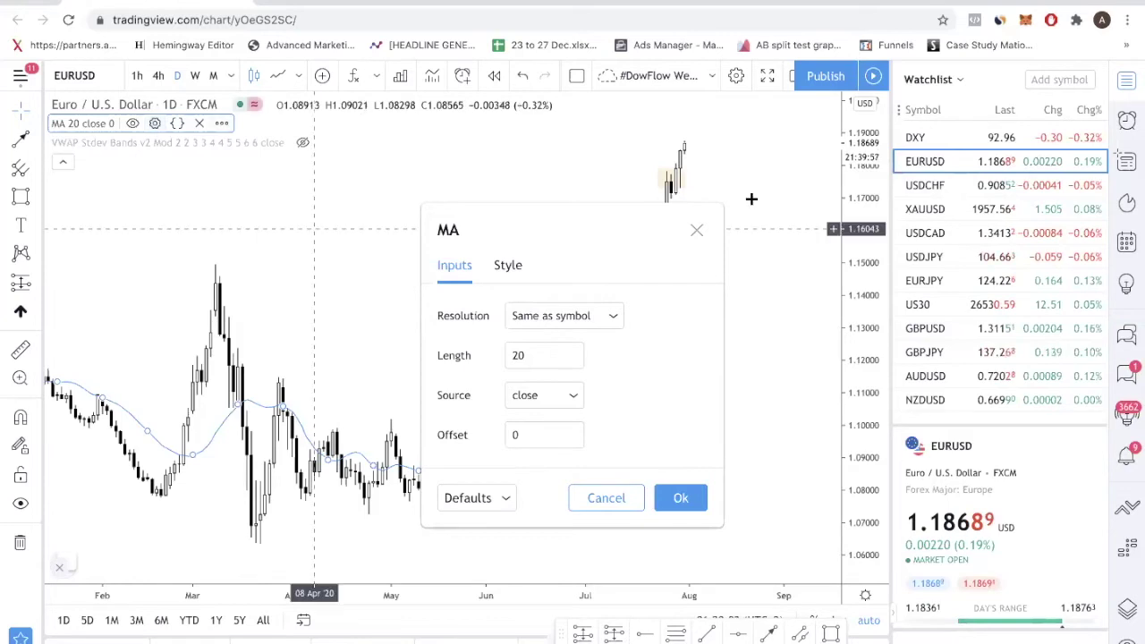
left_click(696, 231)
- Draw an arrow along the moving average's rise from 15 July 2020, and flatten it to end at about 5 August 2020
left_click_drag(845, 256, 846, 279)
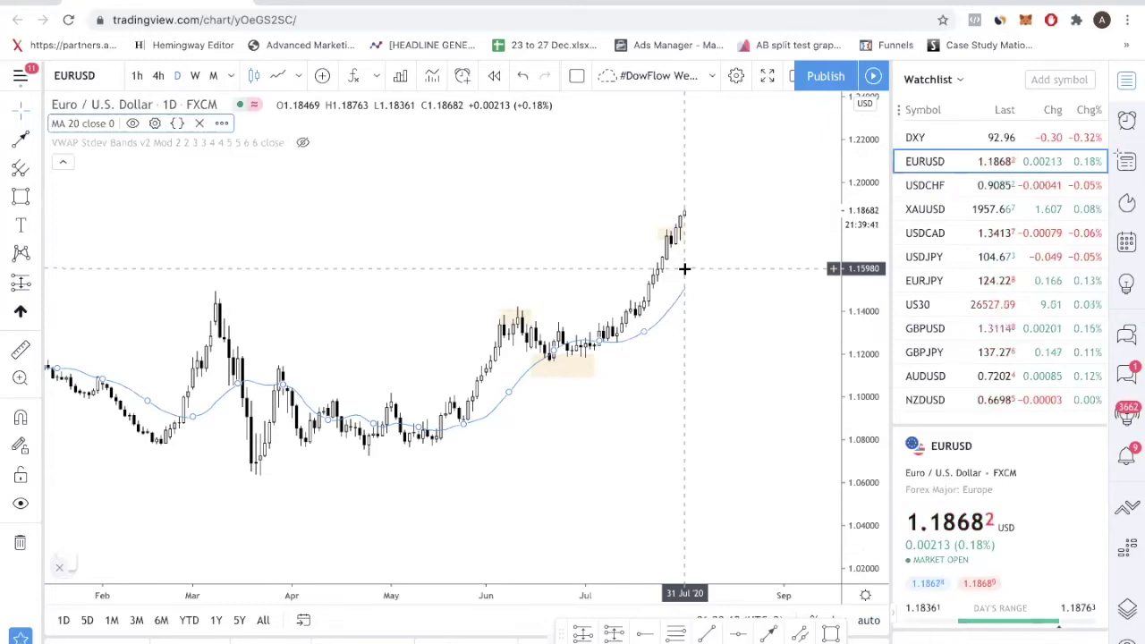
scroll(653, 341, "down", 1)
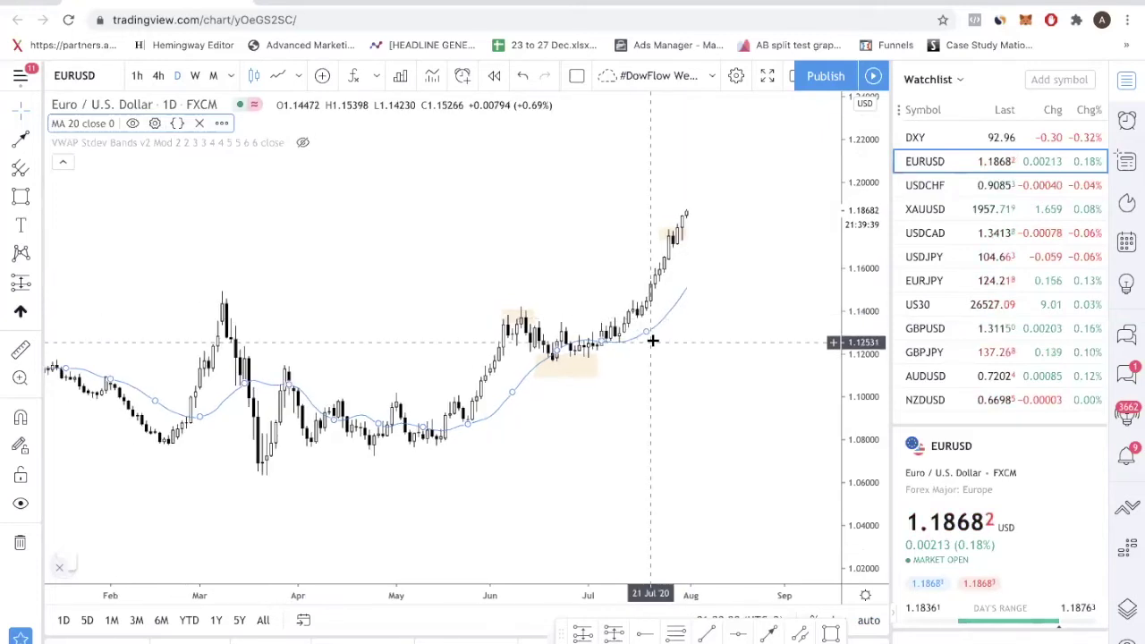
scroll(682, 300, "right", 1)
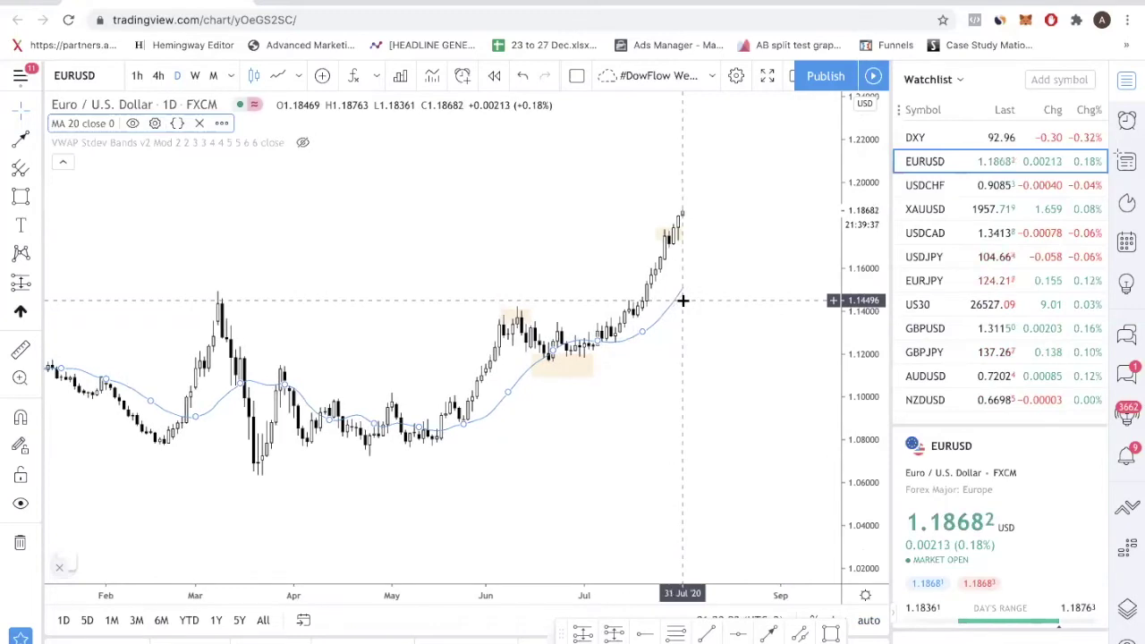
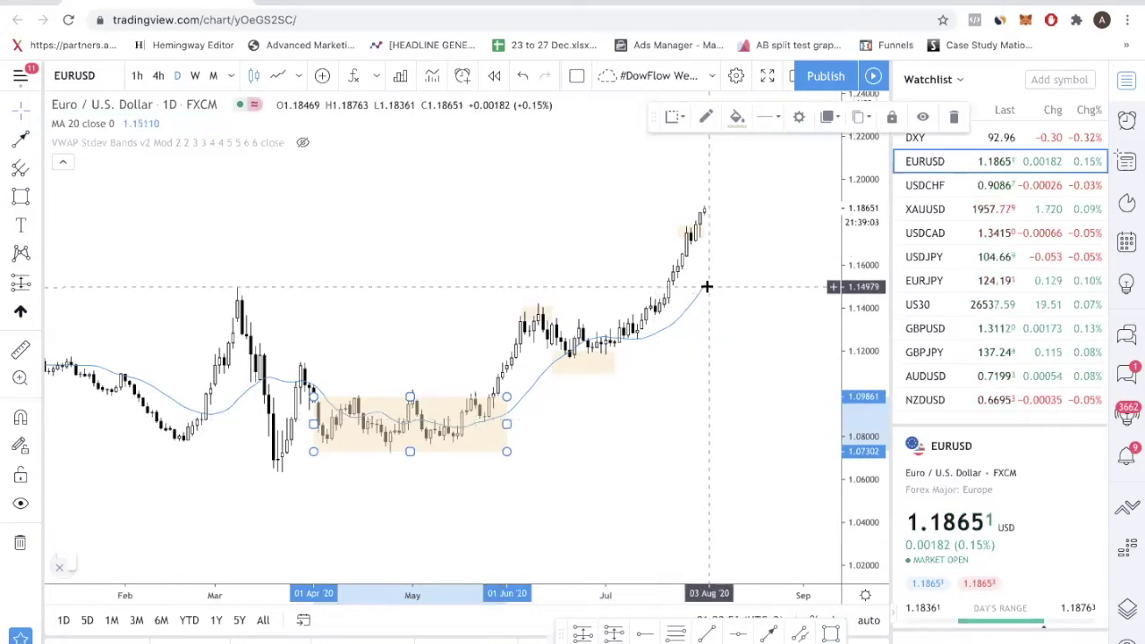
left_click(768, 633)
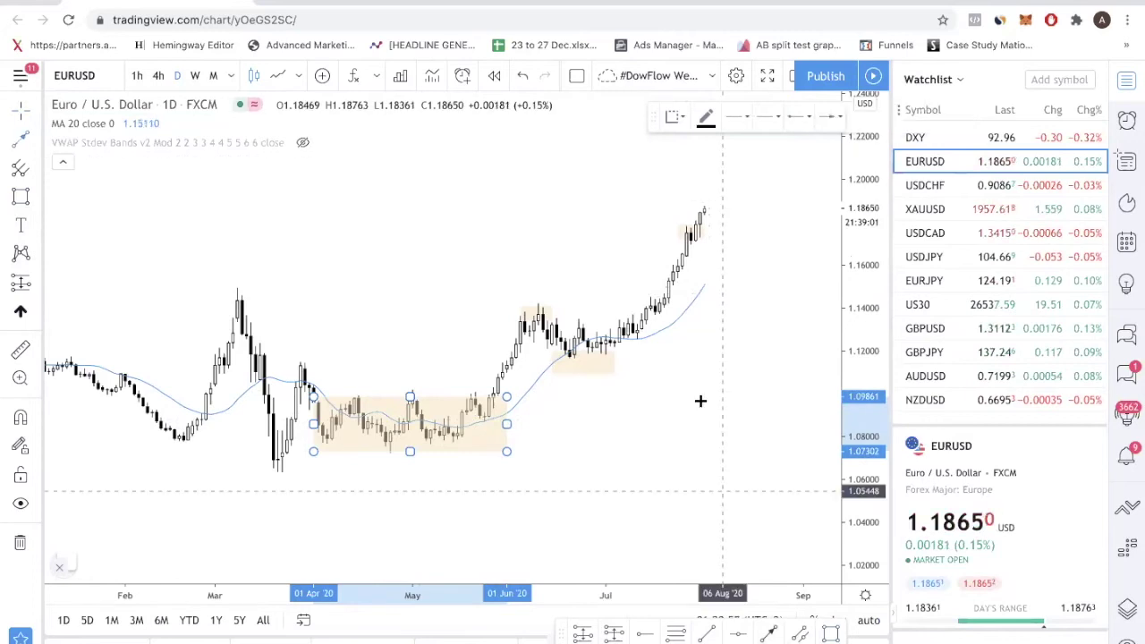
left_click_drag(650, 337, 703, 287)
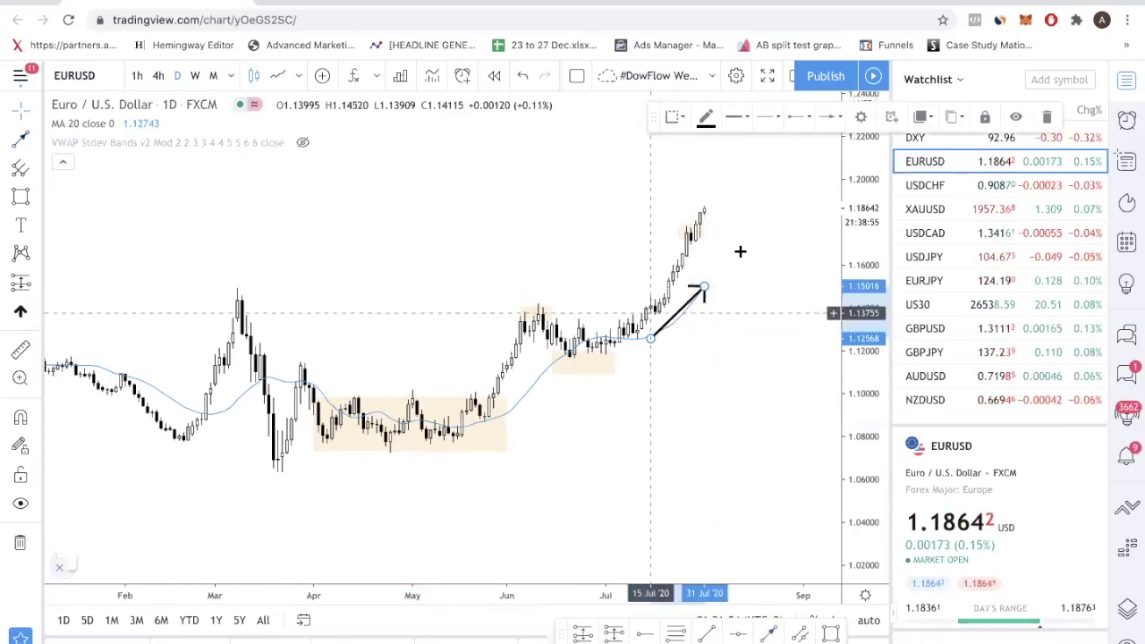
left_click_drag(703, 289, 716, 323)
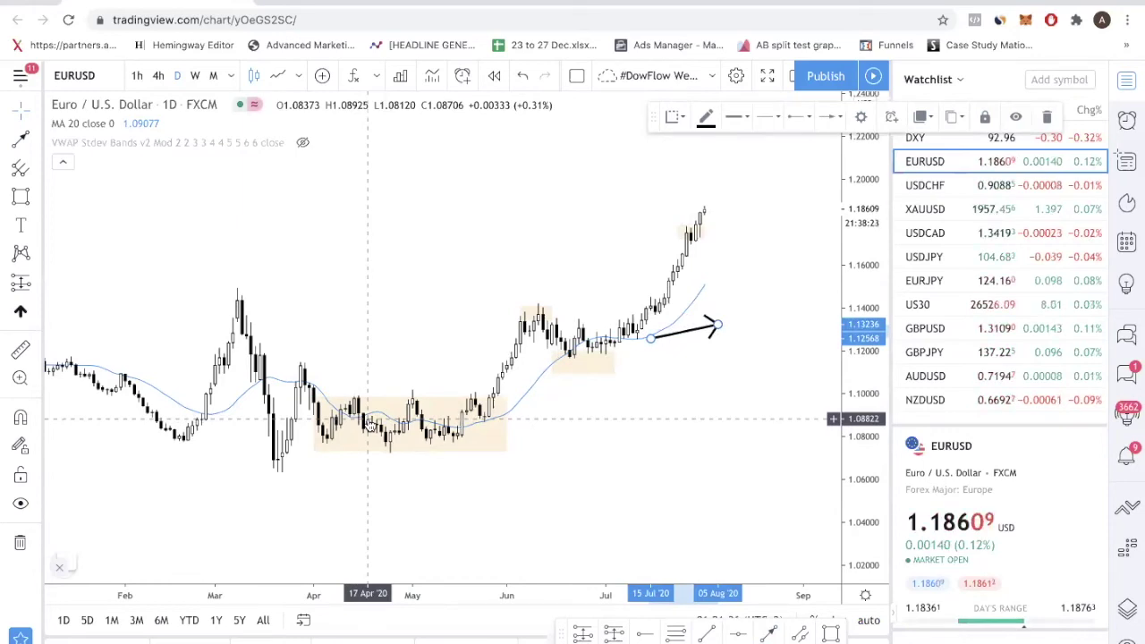
- Draw a falling arrow along the moving average's decline from 24 January to about 10 February 2020
scroll(366, 421, "left", 15)
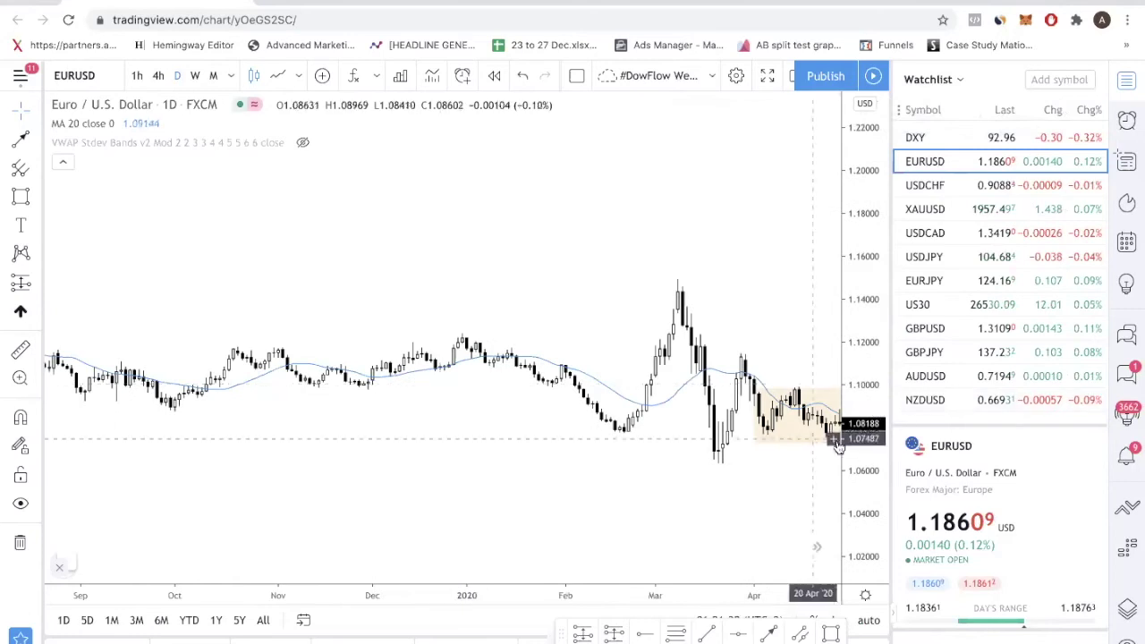
left_click_drag(873, 447, 873, 416)
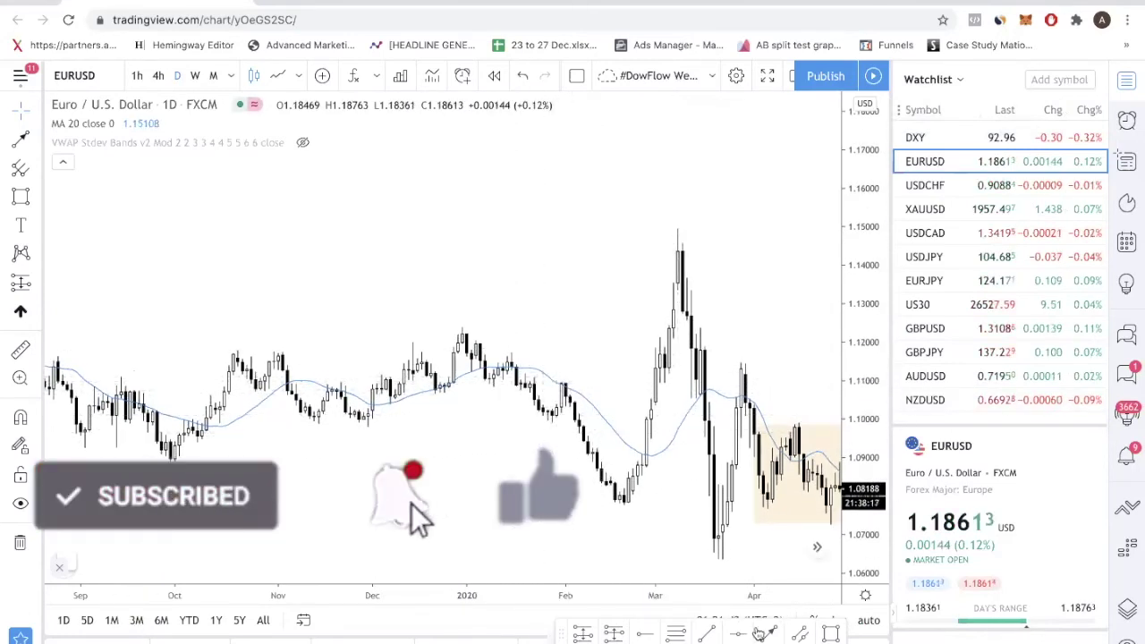
left_click(538, 369)
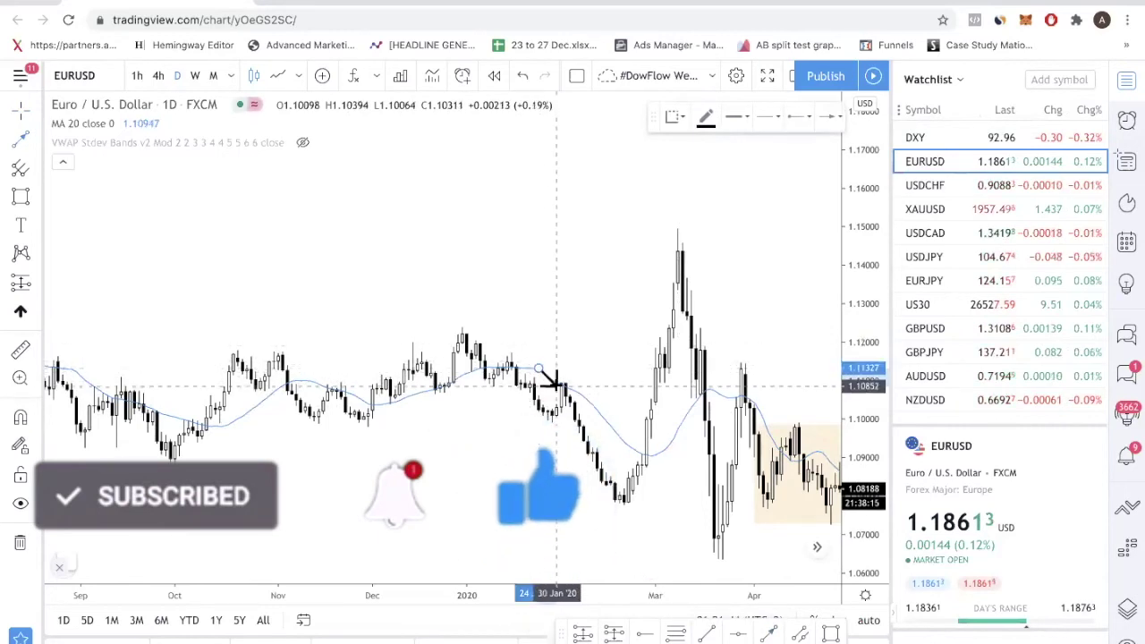
left_click(590, 402)
left_click(588, 323)
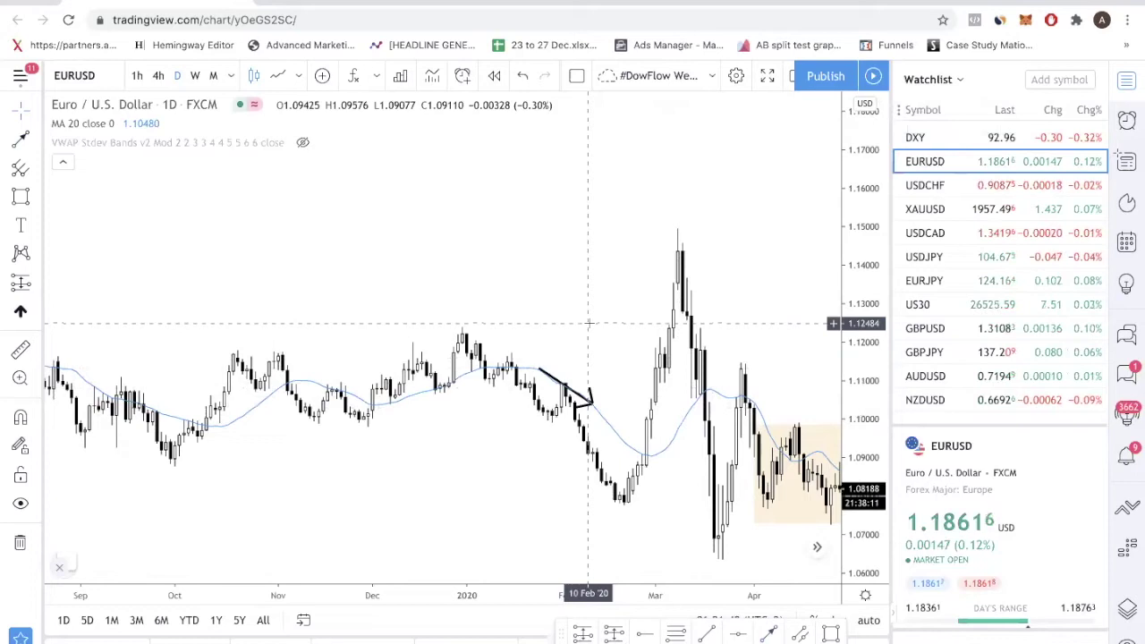
- Turn the falling arrow horizontal and place it above the shaded April–May 2020 range, from 29 April to 4 June
left_click_drag(628, 301, 521, 320)
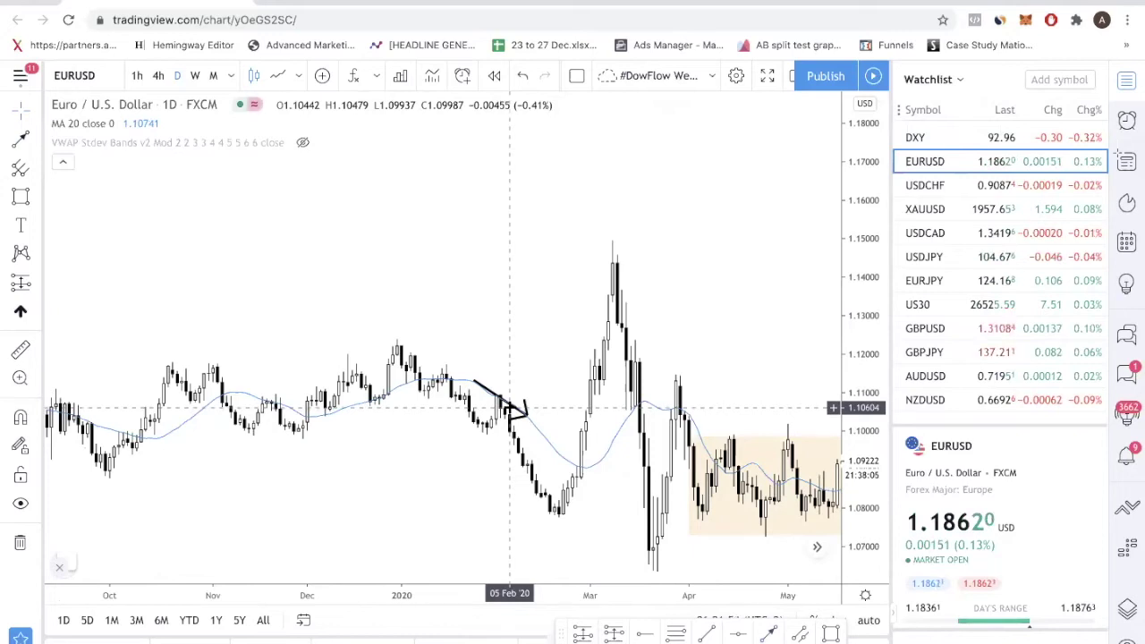
left_click_drag(641, 452, 514, 457)
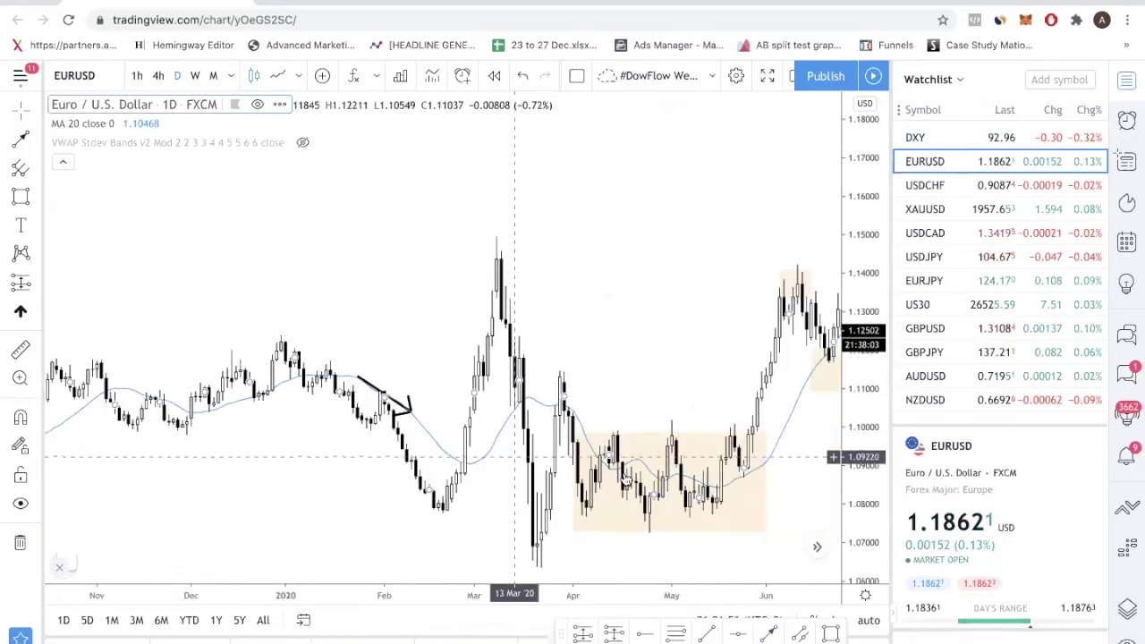
mouse_move(389, 429)
left_mouse_down()
mouse_move(601, 438)
mouse_move(626, 425)
mouse_move(617, 447)
mouse_move(634, 414)
mouse_move(626, 434)
mouse_move(626, 319)
mouse_move(633, 325)
mouse_move(608, 330)
mouse_move(654, 313)
mouse_move(637, 333)
mouse_move(657, 336)
mouse_move(670, 359)
mouse_move(637, 333)
mouse_move(672, 360)
mouse_move(663, 396)
mouse_move(687, 392)
left_mouse_up()
left_click(614, 443)
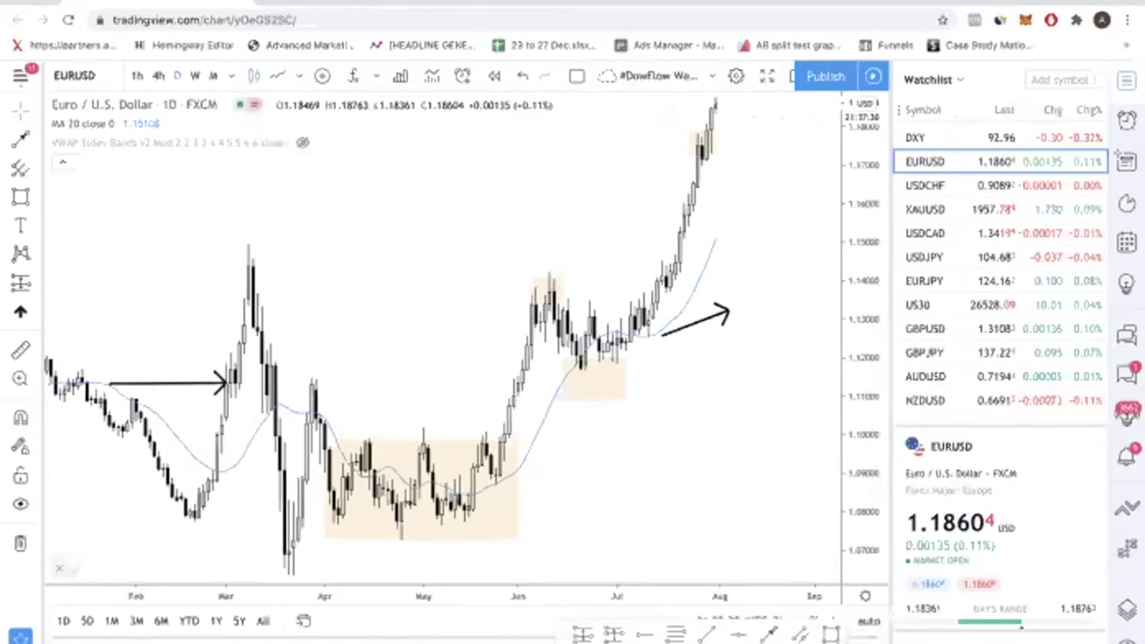
mouse_move(702, 332)
left_mouse_down()
mouse_move(671, 329)
mouse_move(764, 320)
left_mouse_up()
left_click_drag(263, 365, 550, 344)
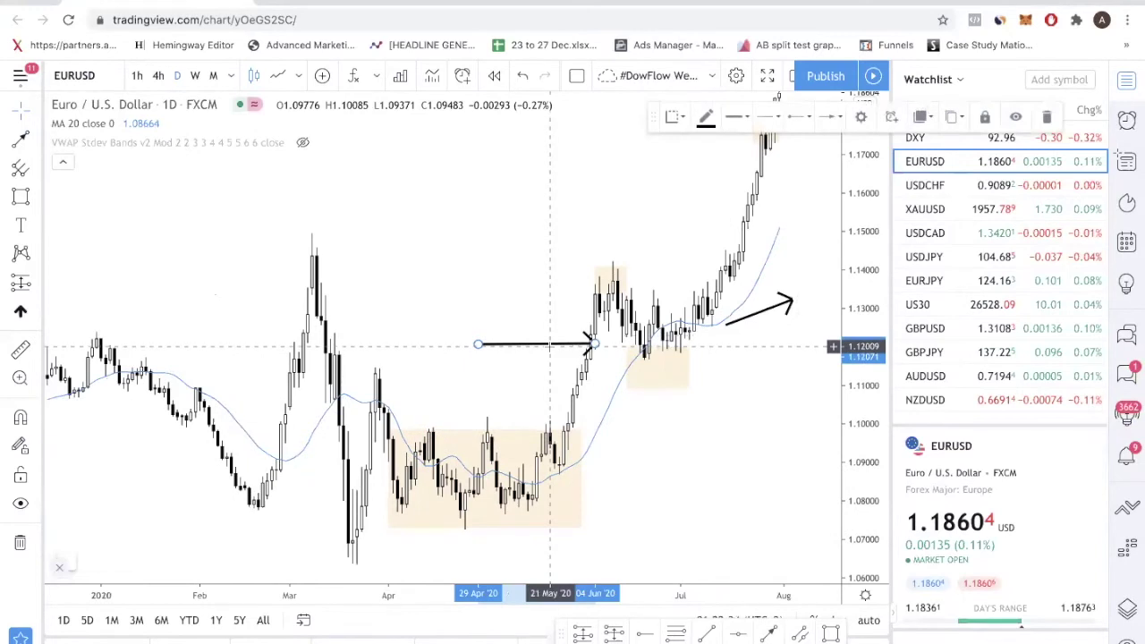
- Delete the horizontal arrow and the rising arrow beneath the July moving average
key("Delete")
left_click(762, 311)
key("Delete")
- Draw a rising zigzag of four arrows in the empty area beside the candles, alternating up and down
left_click_drag(492, 403, 60, 278)
mouse_move(427, 500)
left_mouse_down()
mouse_move(494, 325)
mouse_move(549, 459)
mouse_move(652, 216)
left_mouse_up()
left_click(776, 635)
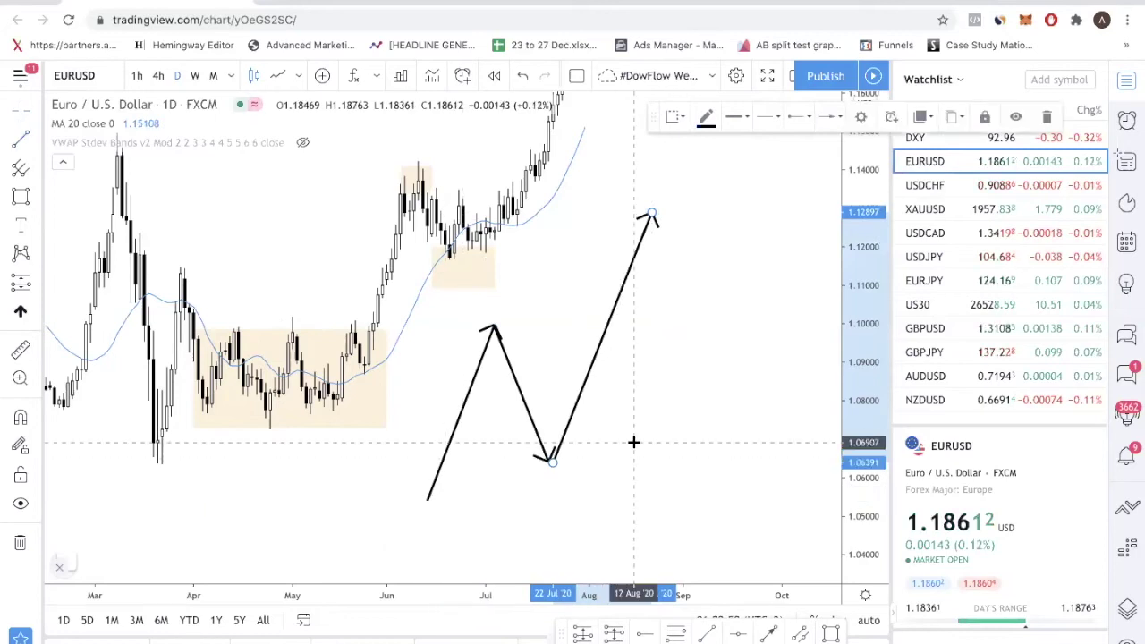
left_click_drag(650, 215, 684, 349)
- Raise the zigzag's first low to about 1.0773 and its second low to about 1.0986
left_click(542, 432)
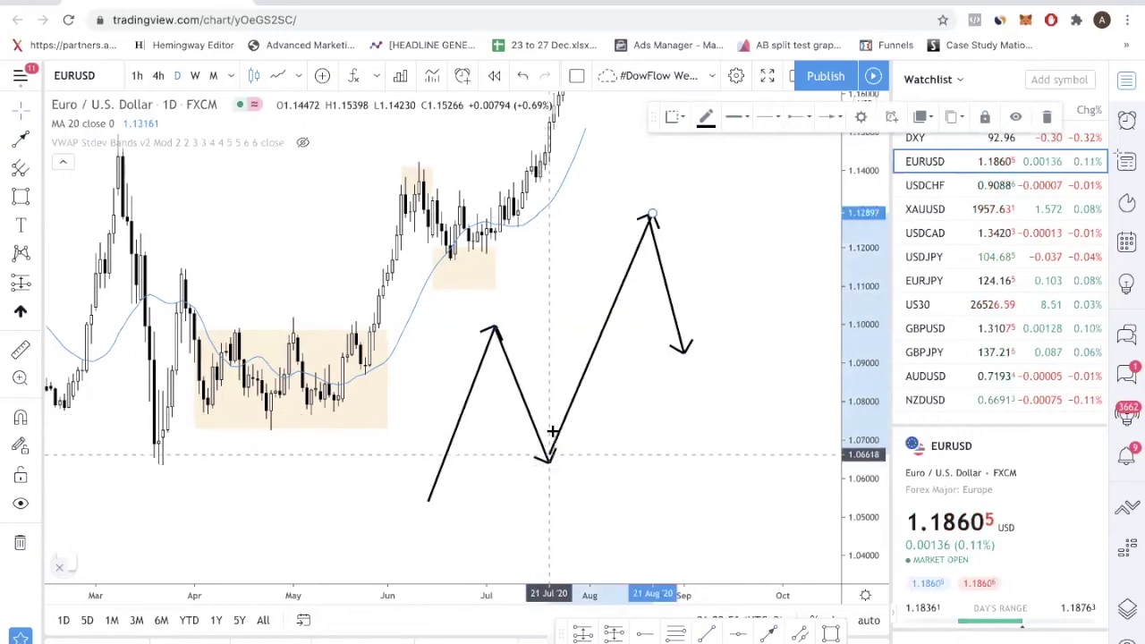
left_click_drag(548, 461, 563, 409)
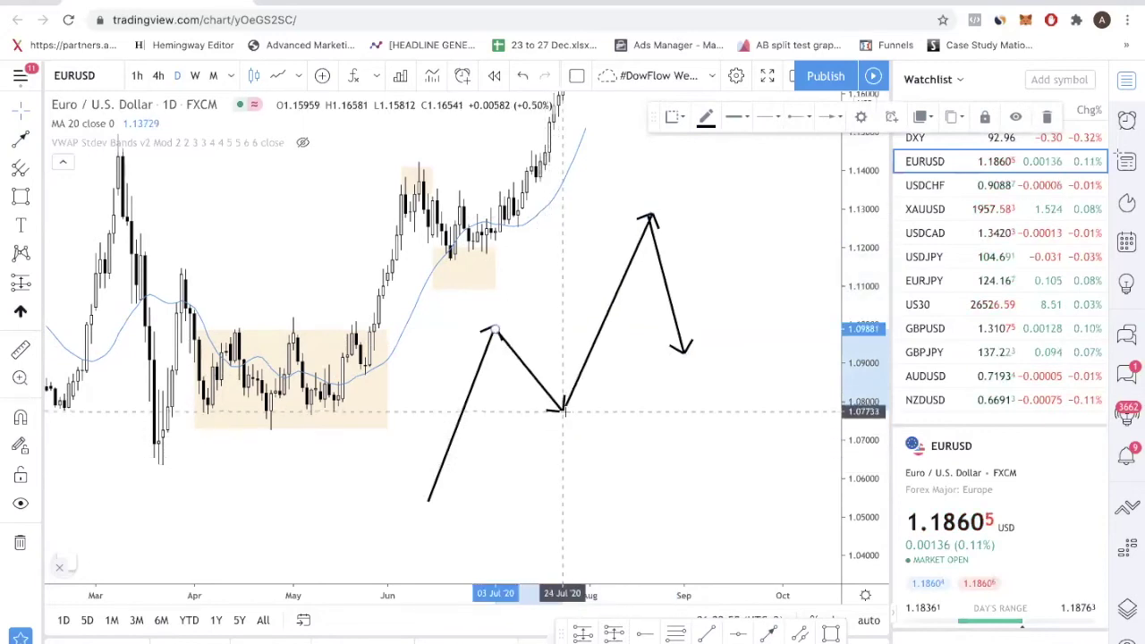
mouse_move(685, 348)
left_mouse_down()
mouse_move(689, 315)
mouse_move(687, 329)
left_mouse_up()
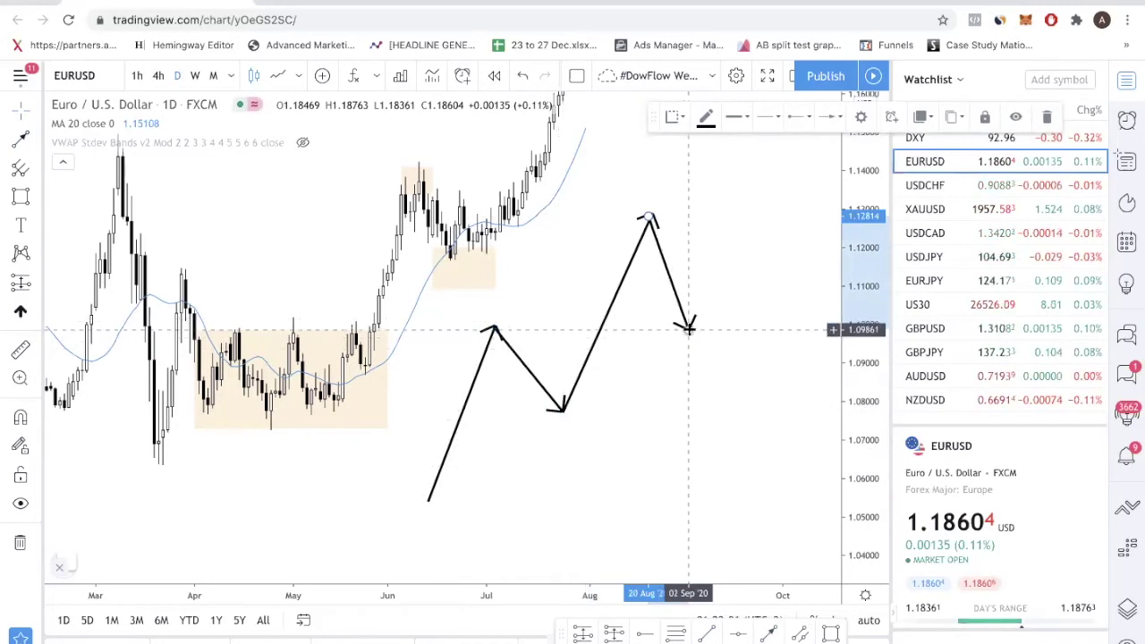
- Draw an extended trend line under the zigzag's rising lows, and move its starting point to the first low
left_click(705, 633)
left_click(431, 498)
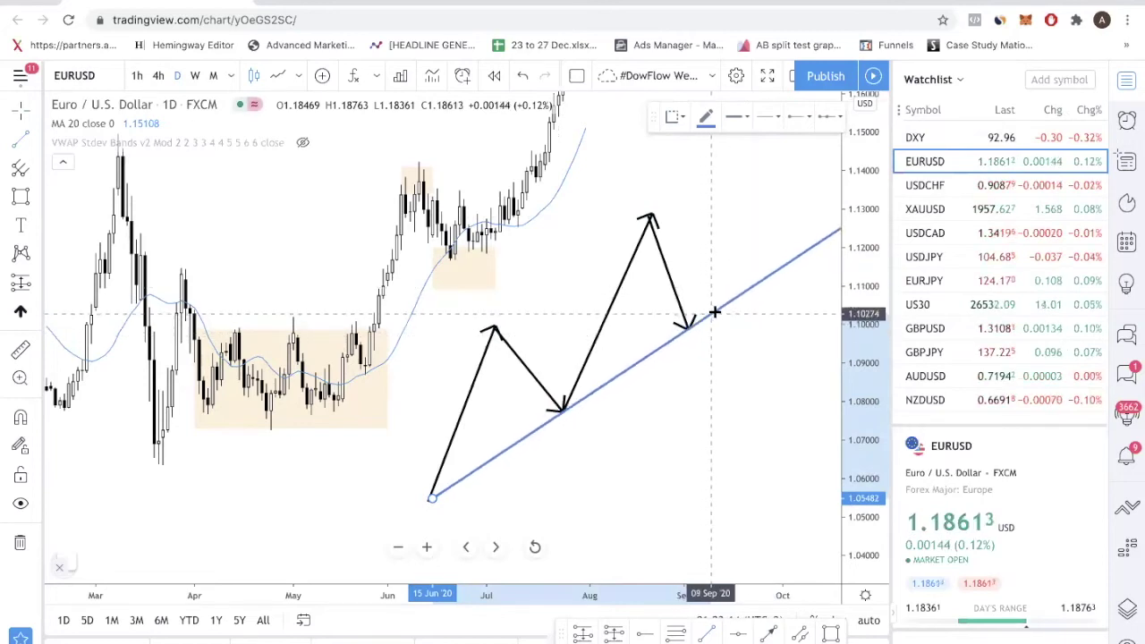
left_click(715, 312)
left_click_drag(431, 498, 590, 407)
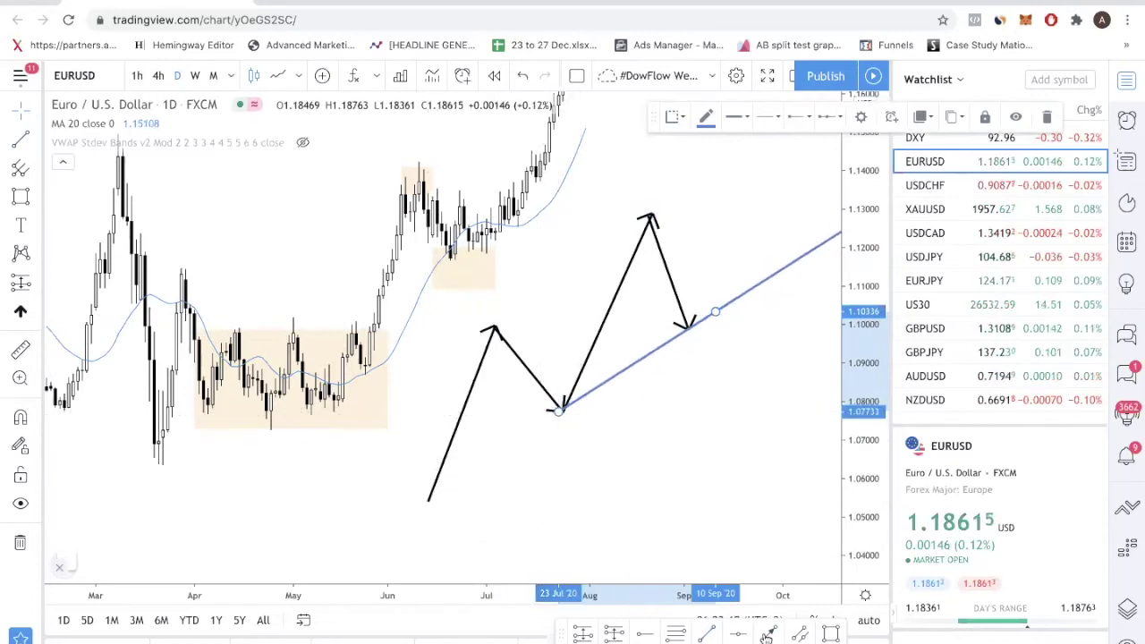
- Add a rising arrow from the zigzag's second low, and highlight both lows on the trend line with small shaded rectangles
left_click(685, 326)
left_click(721, 163)
left_click_drag(627, 465, 451, 459)
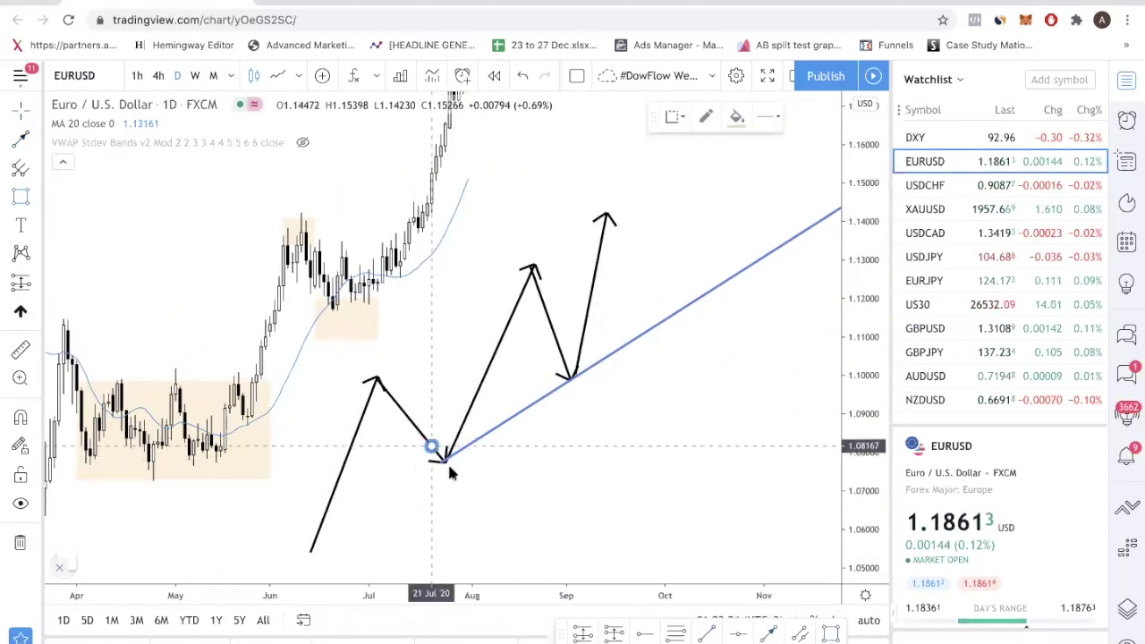
left_click(442, 458)
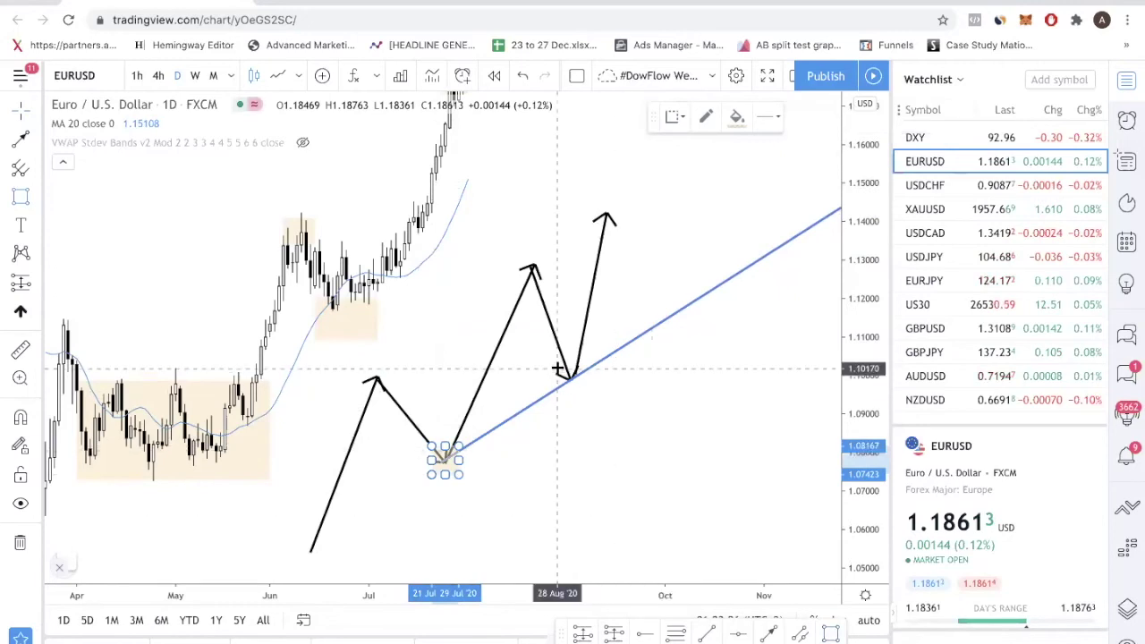
left_click(574, 379)
left_click(662, 394)
left_click(774, 635)
left_click(605, 218)
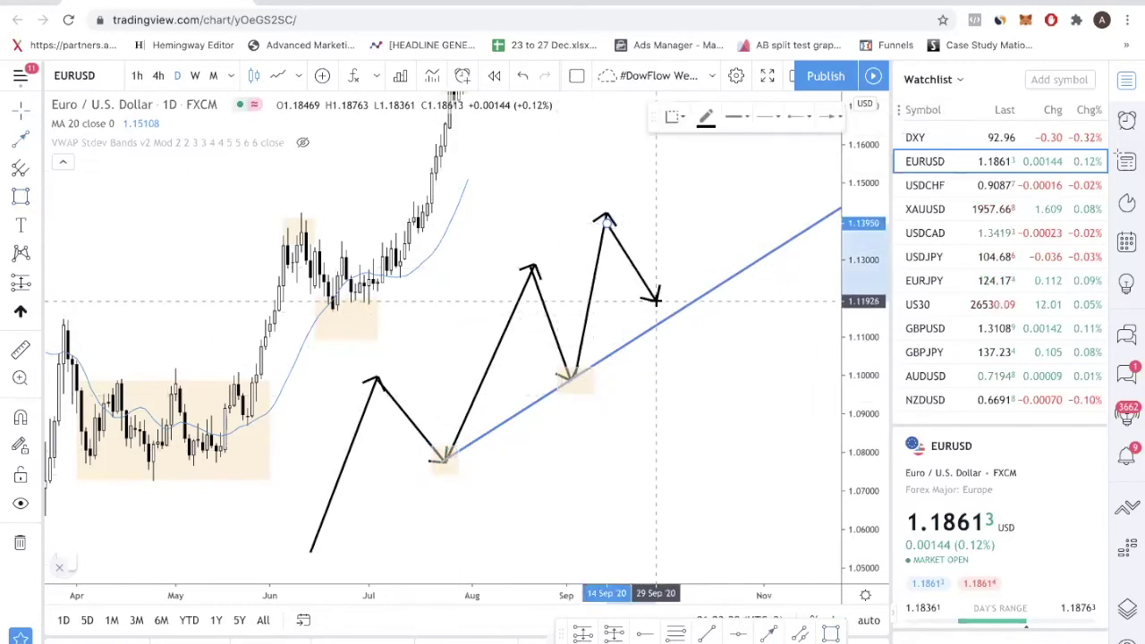
scroll(655, 300, "up", 1)
key("Escape")
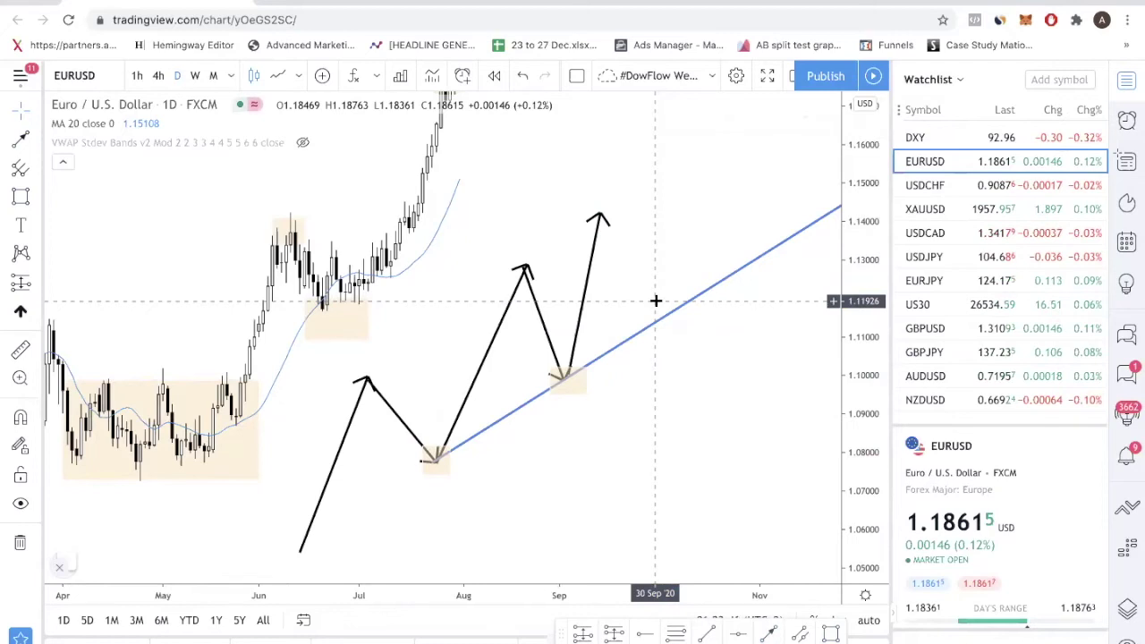
- Search back through the daily candles to late 2018 for swing lows suited to a rising trend line
scroll(477, 288, "left", 10)
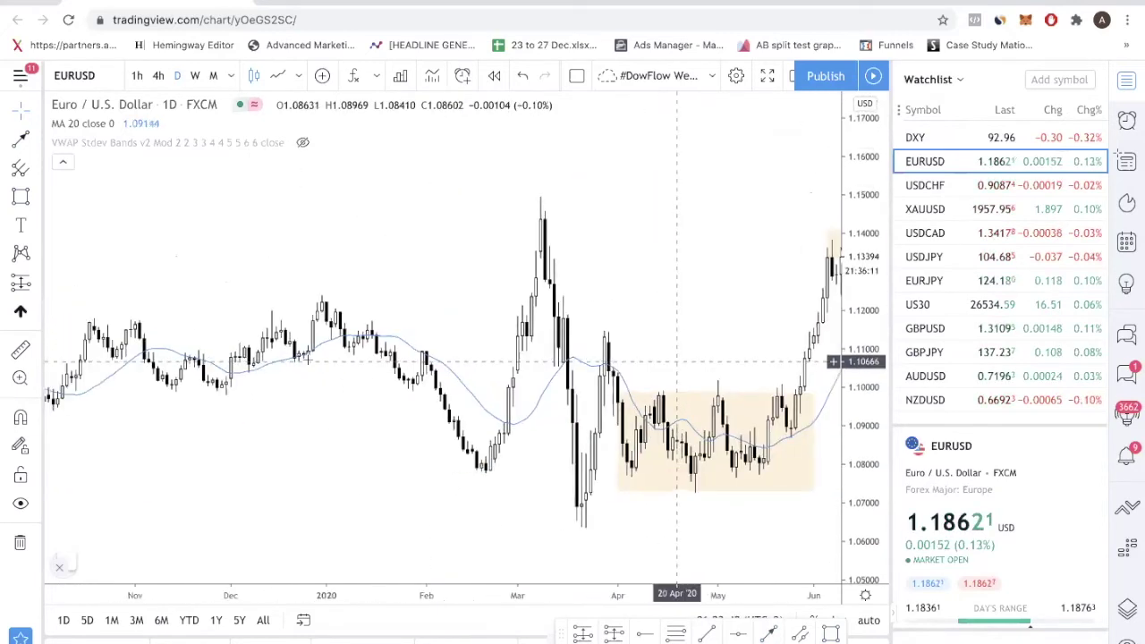
scroll(307, 359, "left", 5)
scroll(324, 302, "right", 3)
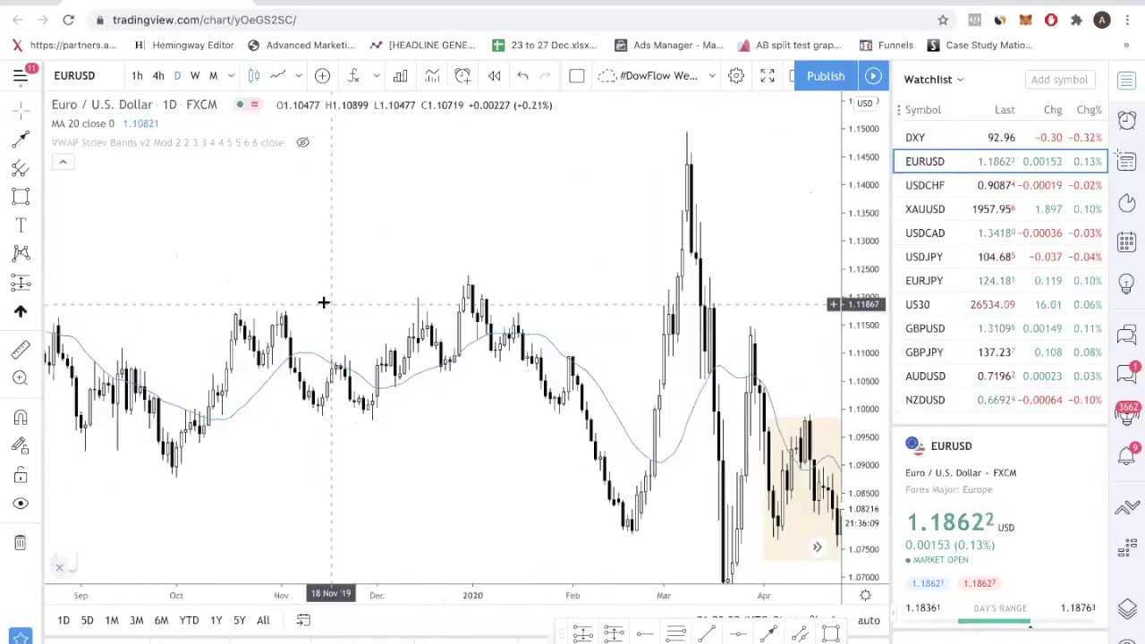
scroll(324, 302, "right", 8)
scroll(456, 311, "left", 4)
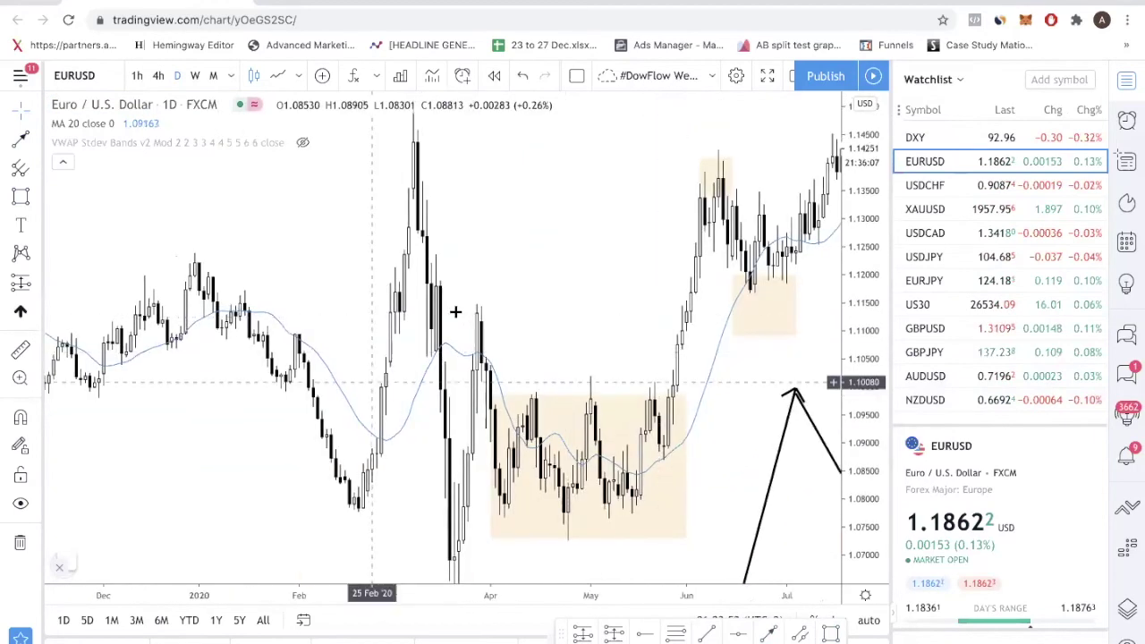
scroll(455, 311, "left", 5)
right_click(278, 230)
scroll(576, 445, "left", 6)
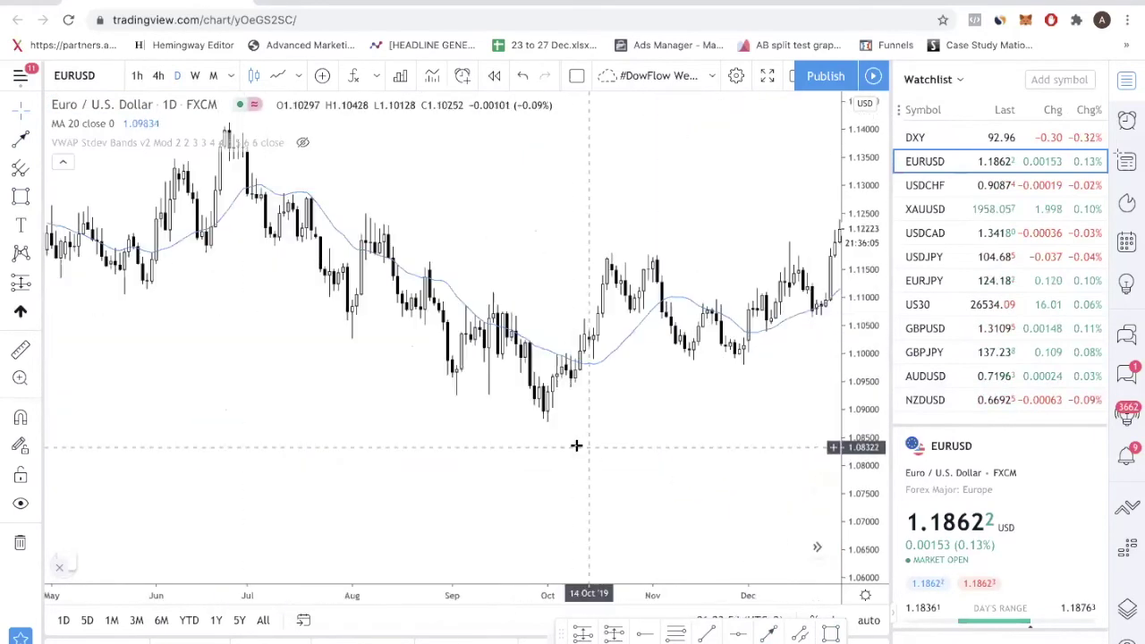
scroll(576, 444, "left", 8)
scroll(474, 304, "left", 8)
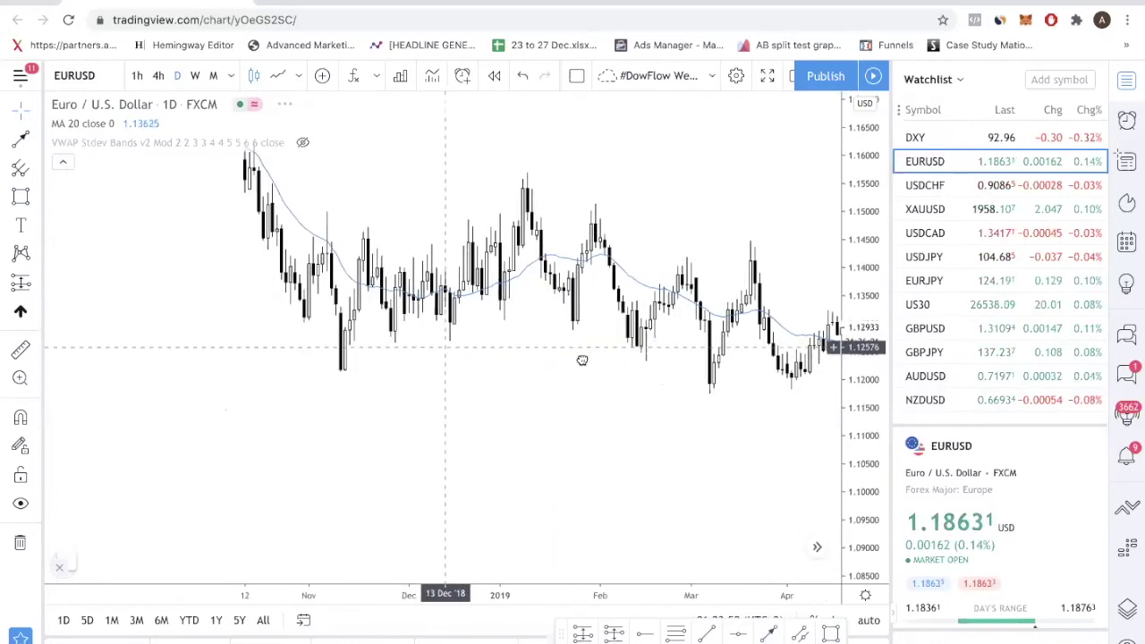
scroll(581, 359, "left", 4)
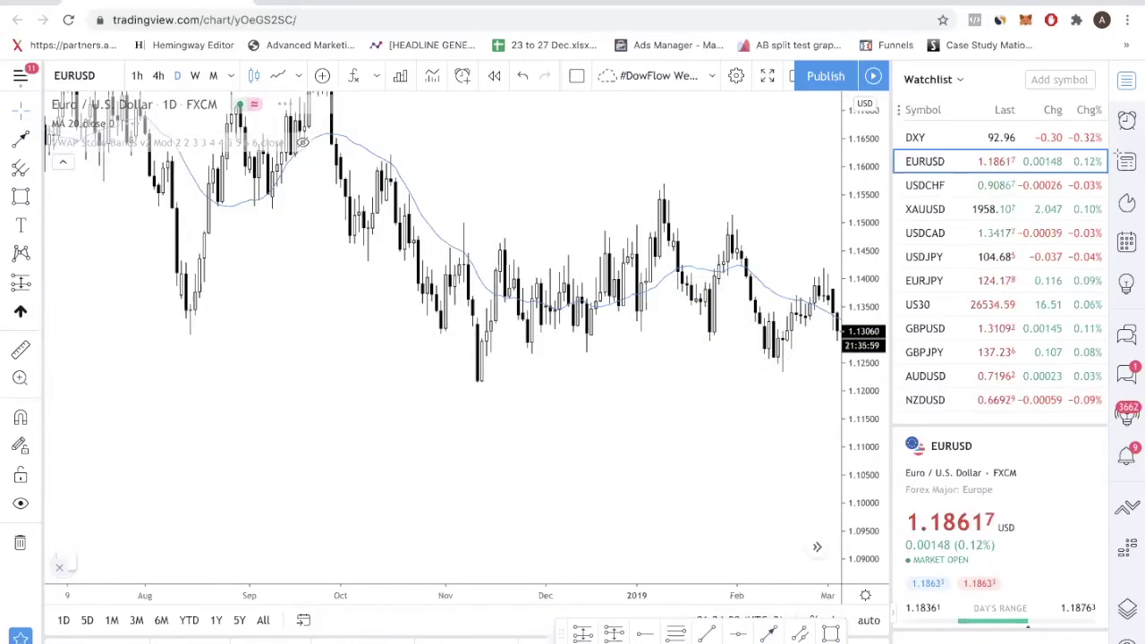
- Draw an extended rising trend line from the 28 November 2018 low at about 1.1268 to about 1.1331 on 7 January 2019
left_click(20, 138)
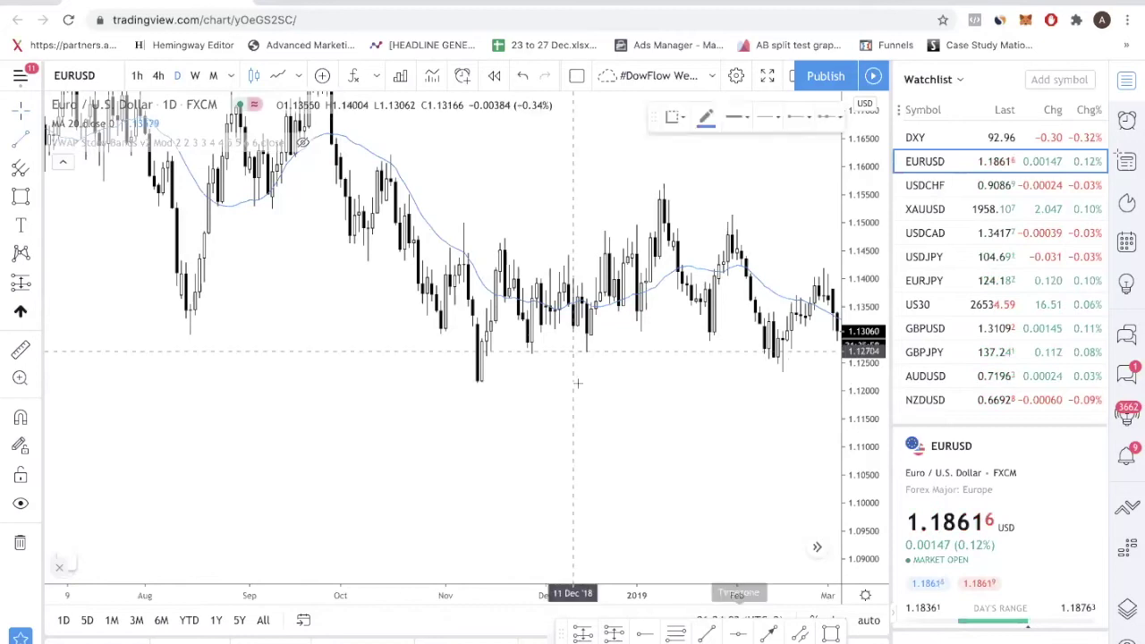
left_click(531, 352)
left_click(650, 309)
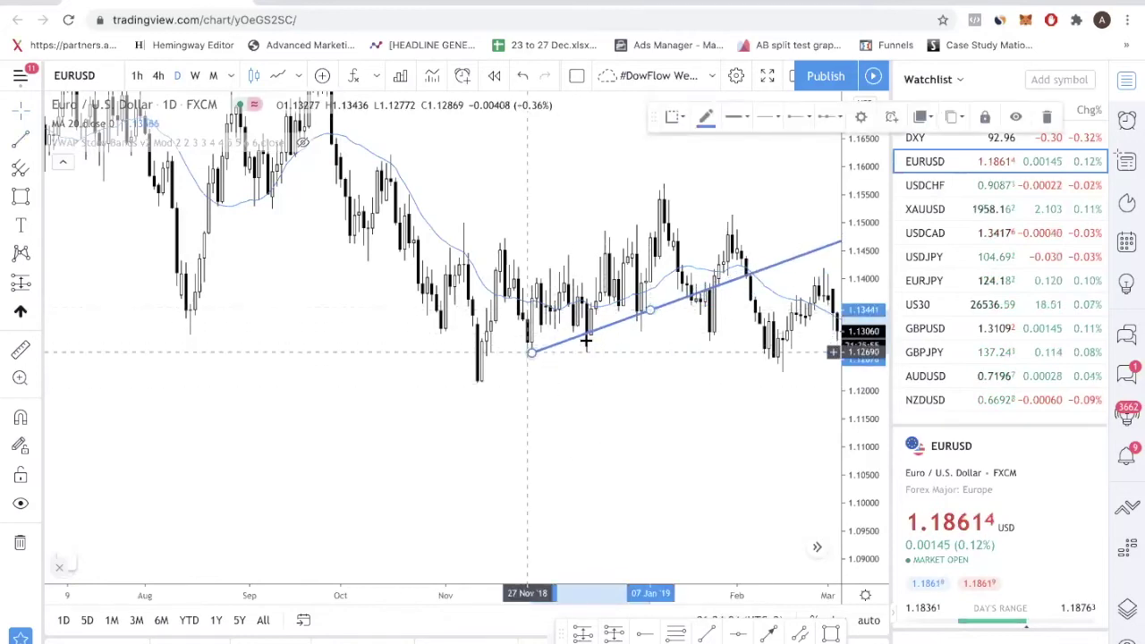
left_click_drag(651, 311, 649, 318)
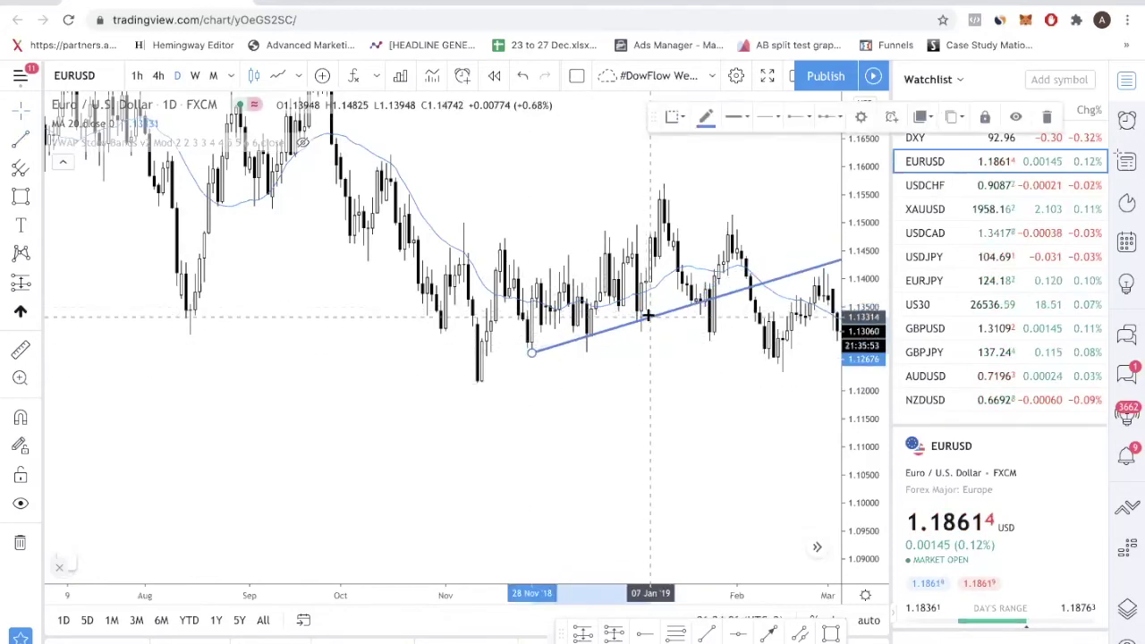
- Highlight the three lows along the rising trend line with small shaded rectangles
left_click(616, 472)
left_click(565, 348)
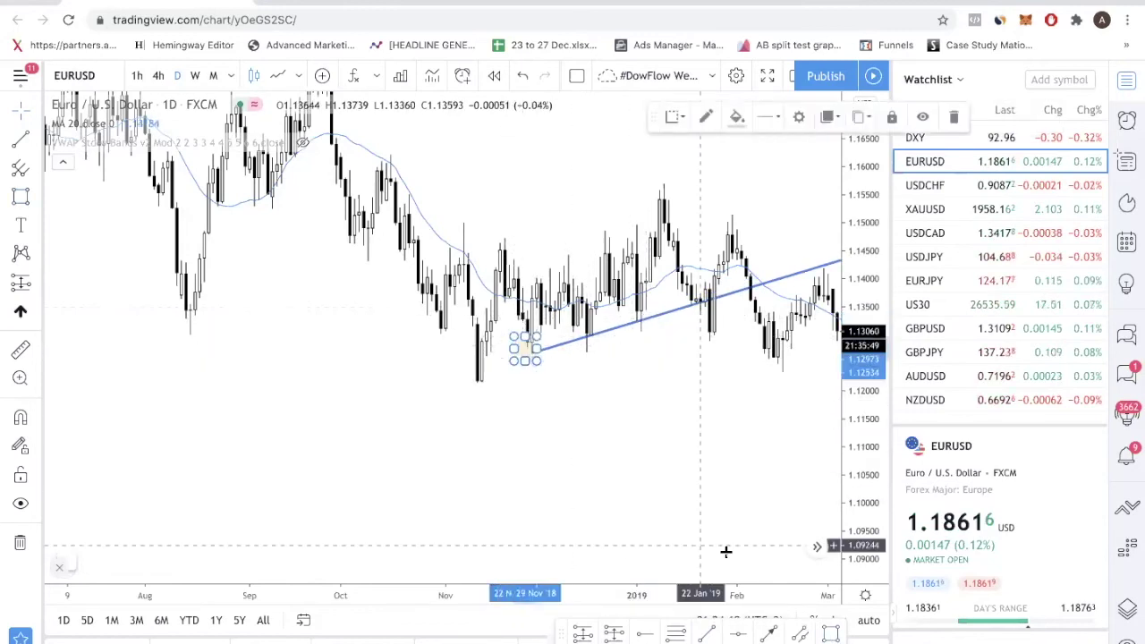
left_click_drag(579, 329, 660, 331)
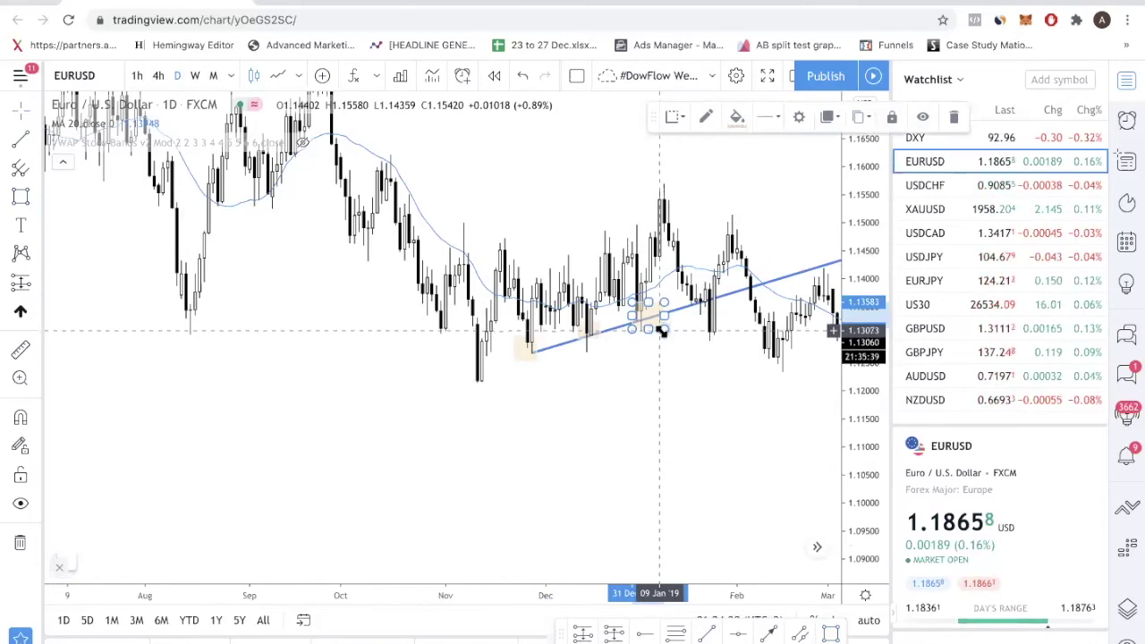
- Remove all drawings from the chart, keeping the price action from July 2018 to February 2019 in view
scroll(659, 358, "left", 5)
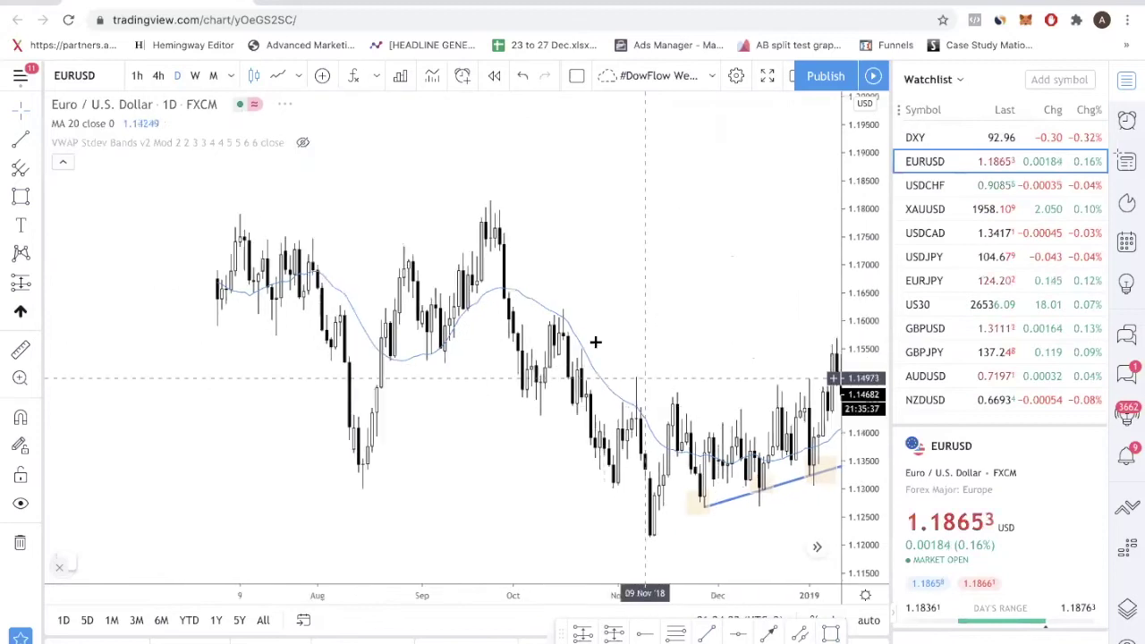
scroll(595, 342, "left", 4)
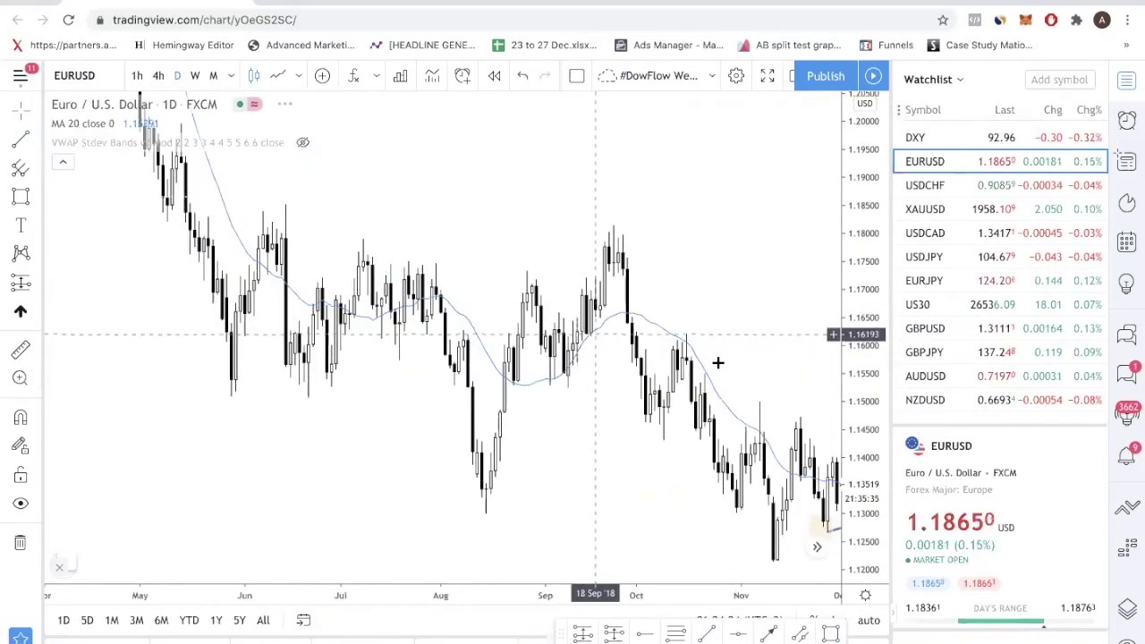
scroll(717, 363, "left", 2)
scroll(604, 398, "left", 11)
scroll(618, 375, "right", 9)
scroll(649, 311, "right", 10)
right_click(622, 394)
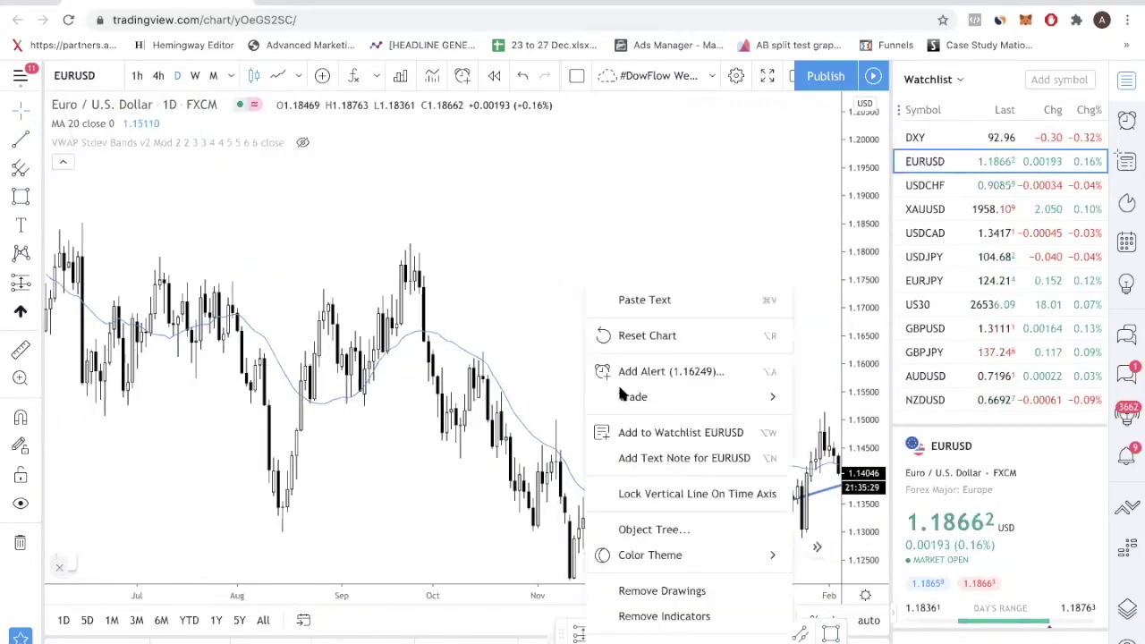
left_click(685, 590)
- Draw an extended falling trend line and move its ends to about 1.1602 on 15 October and 1.1488 on 9 November 2018
left_click(706, 635)
left_click(414, 248)
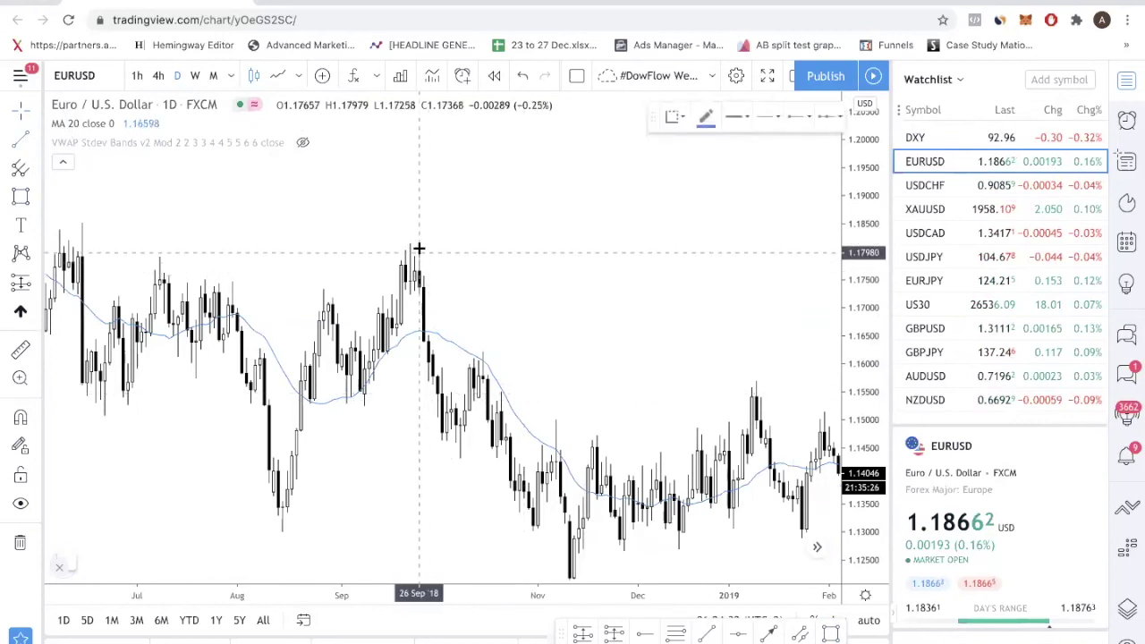
left_click(596, 531)
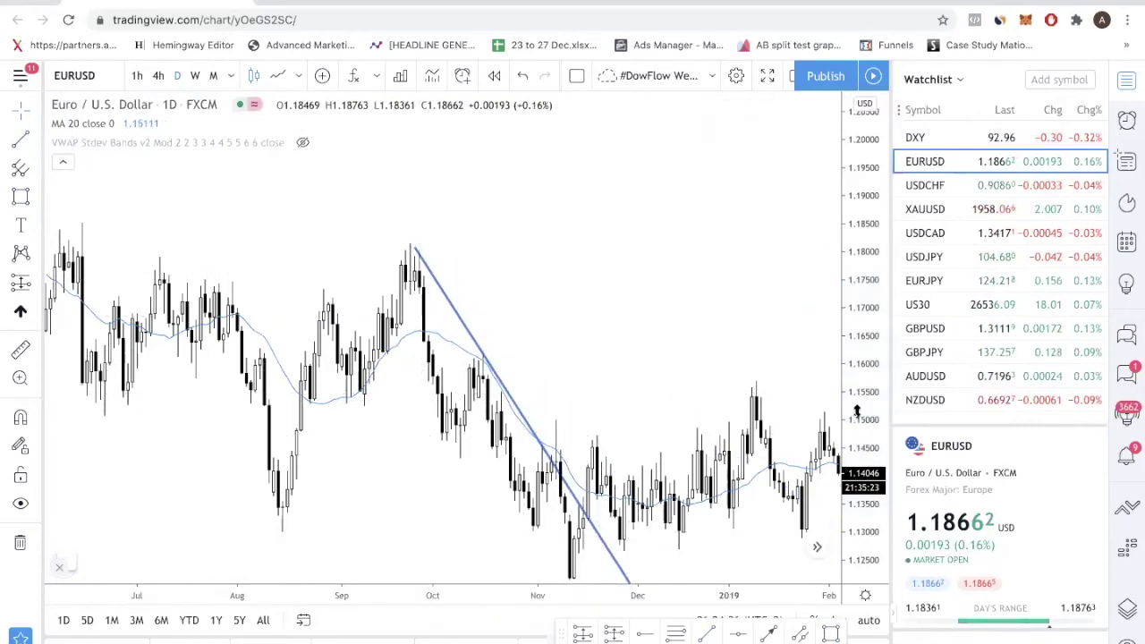
left_click_drag(866, 474, 866, 501)
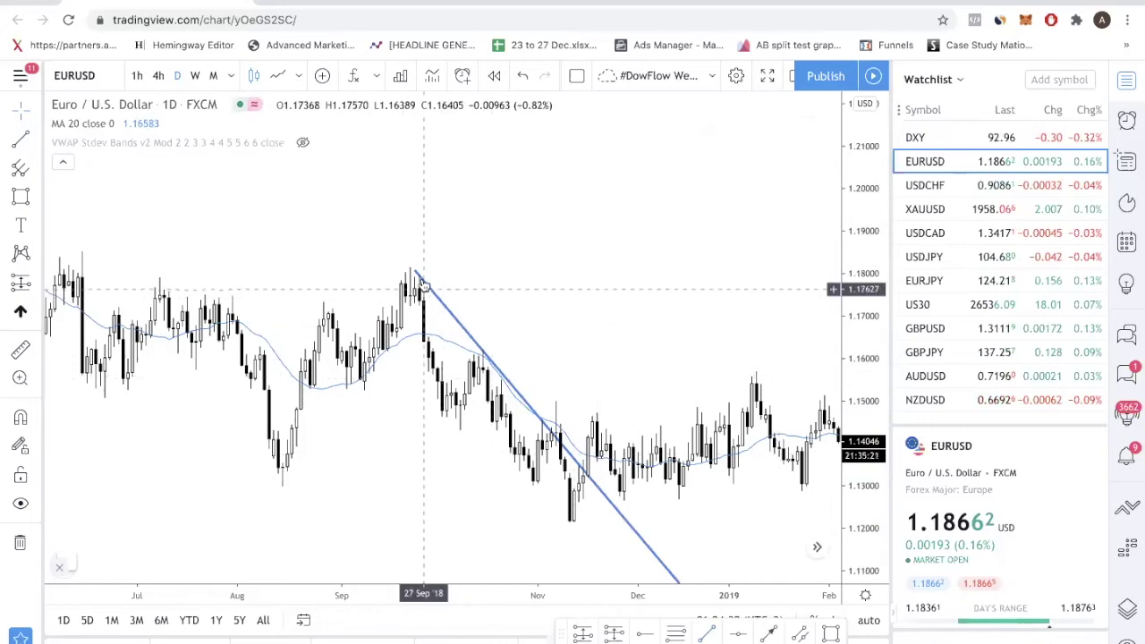
left_click_drag(415, 271, 478, 357)
left_click_drag(596, 487, 567, 406)
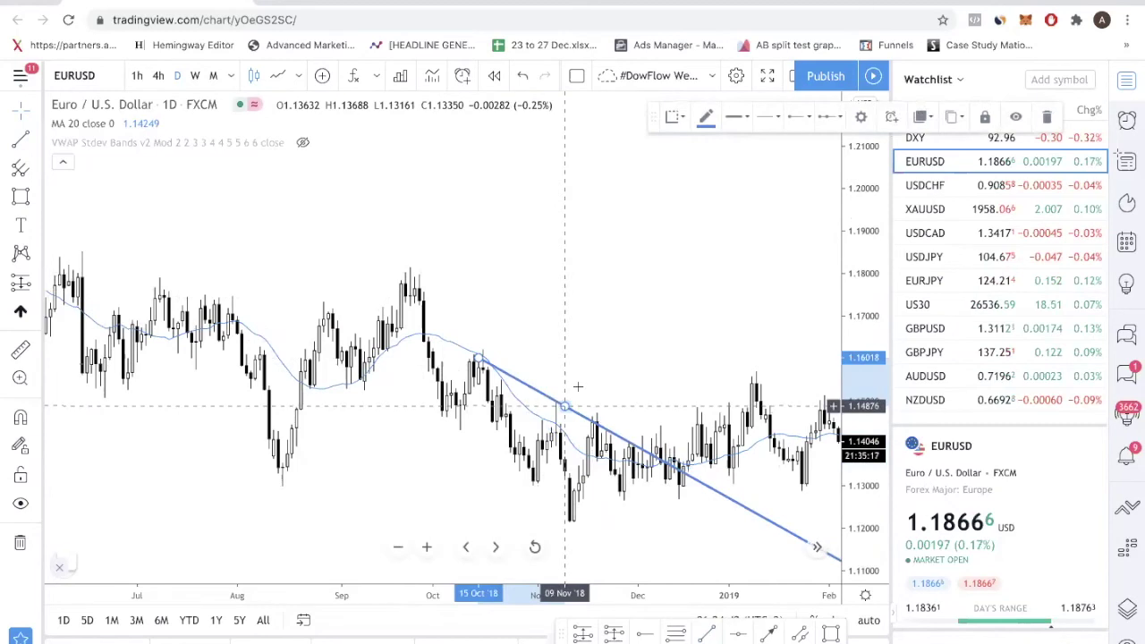
- Highlight the mid-October and early-November highs on the falling trend line with small shaded rectangles
left_click(578, 386)
left_click_drag(464, 344, 588, 421)
left_click(579, 463)
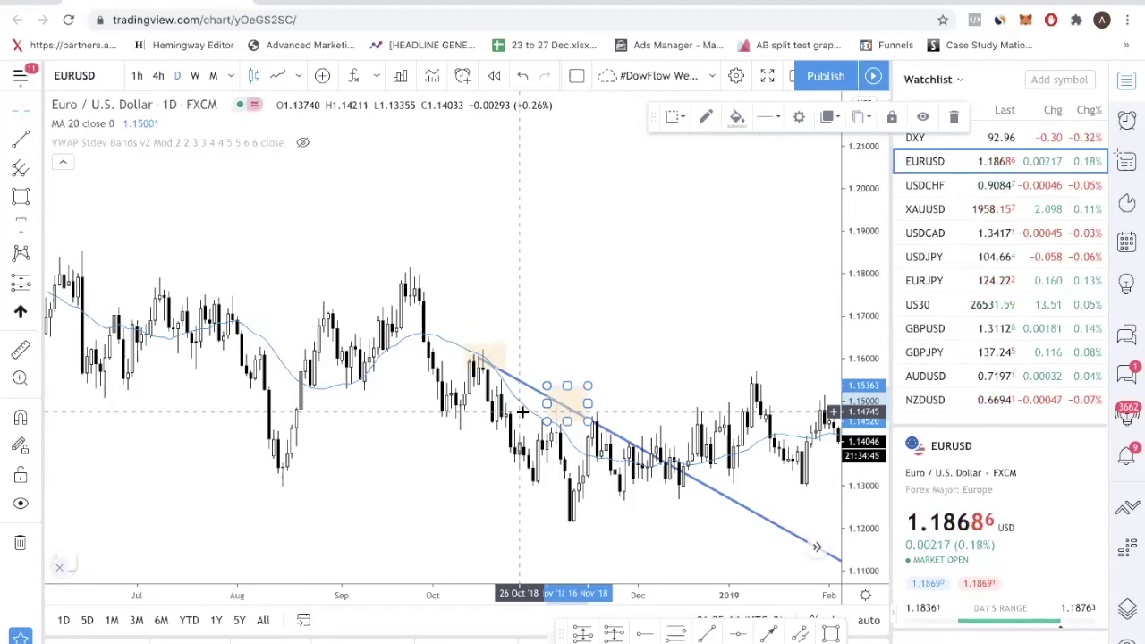
- Draw a descending parallel channel above the candles, its upper line starting at about 1.1971 on 26 October 2018 and passing about 1.1838
left_click(33, 168)
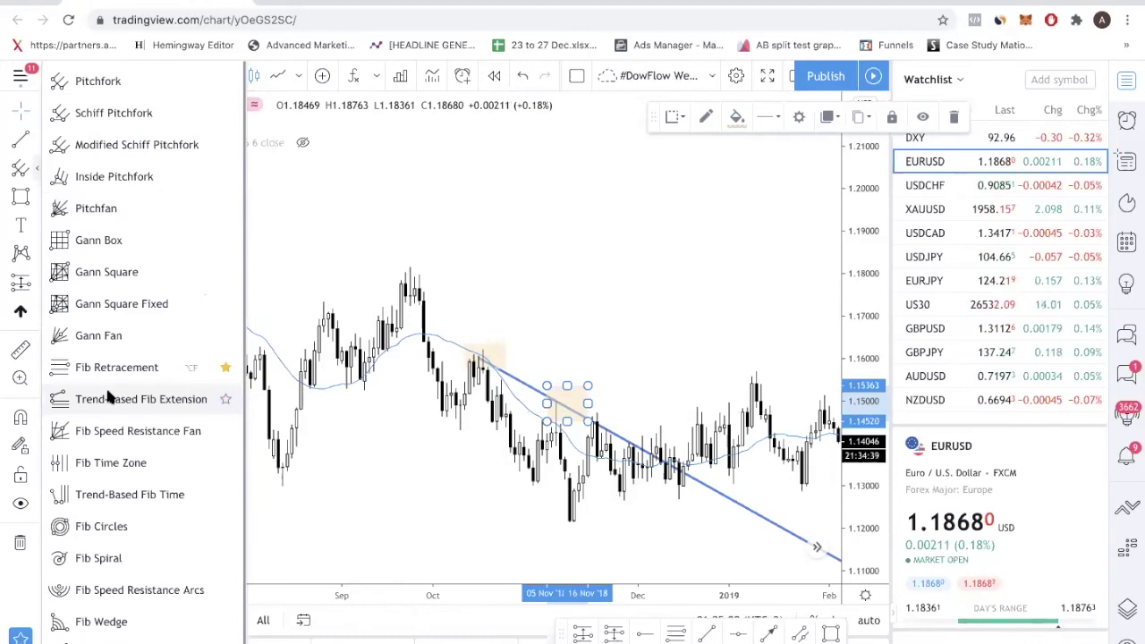
left_click(799, 633)
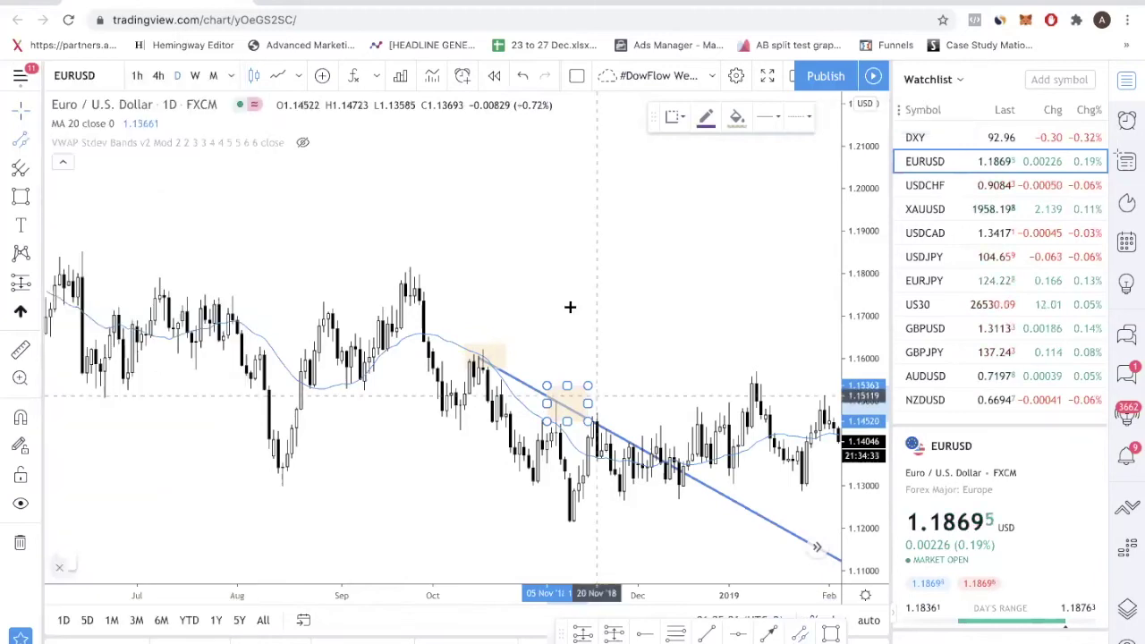
left_click(520, 201)
left_click(692, 257)
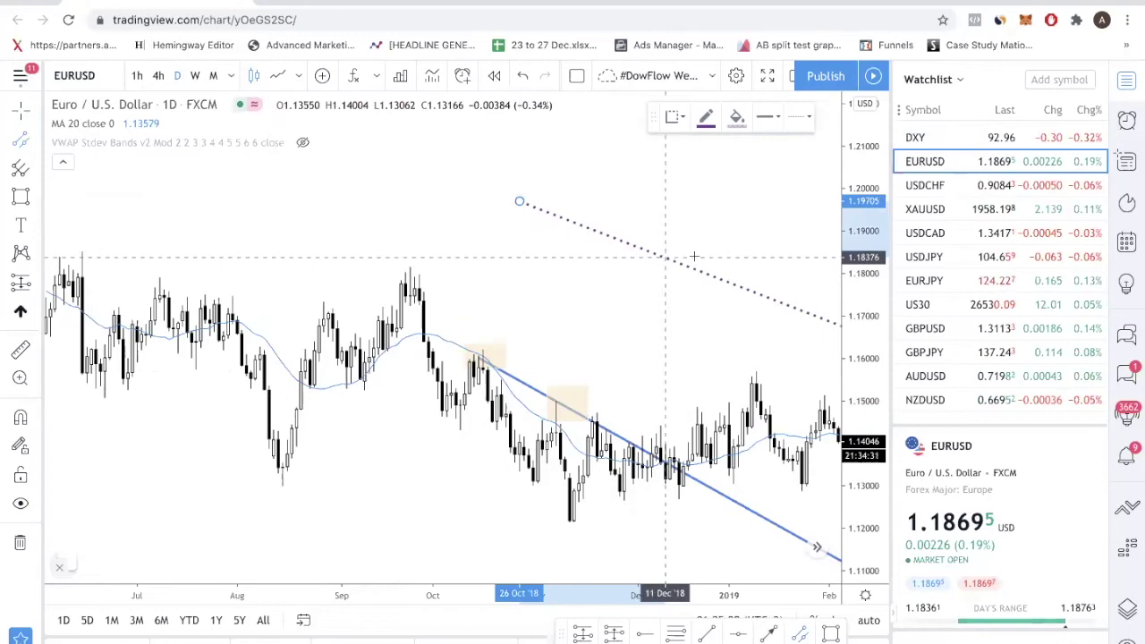
mouse_move(638, 367)
left_mouse_down()
mouse_move(508, 319)
mouse_move(513, 223)
left_mouse_up()
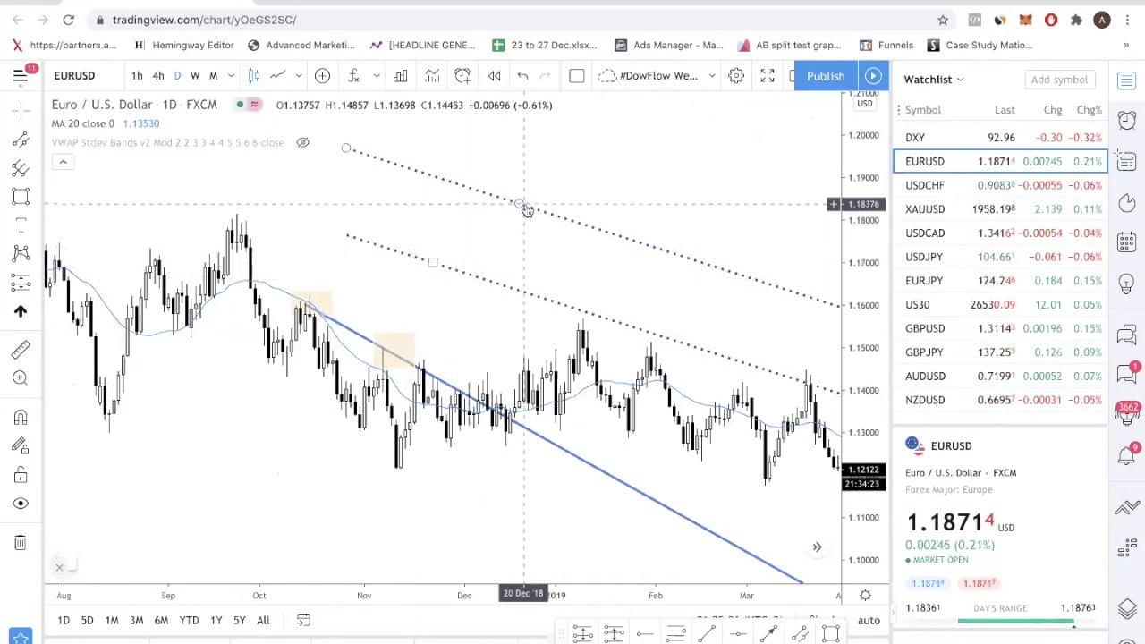
- Sketch a double top with four alternating arrows above the September 2018 high, ending in a longer drop to about 1.1753
left_click_drag(734, 368, 429, 379)
scroll(429, 379, "left", 10)
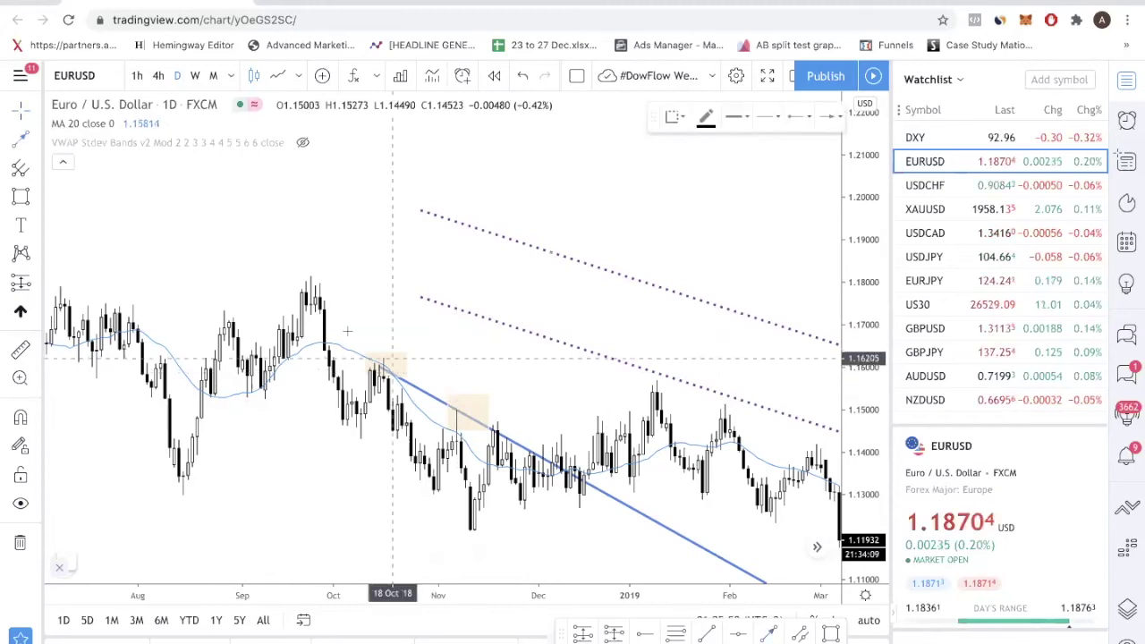
mouse_move(261, 255)
left_mouse_down()
mouse_move(287, 166)
mouse_move(297, 199)
left_mouse_up()
mouse_move(316, 257)
left_mouse_down()
mouse_move(332, 170)
mouse_move(343, 170)
mouse_move(368, 299)
left_mouse_up()
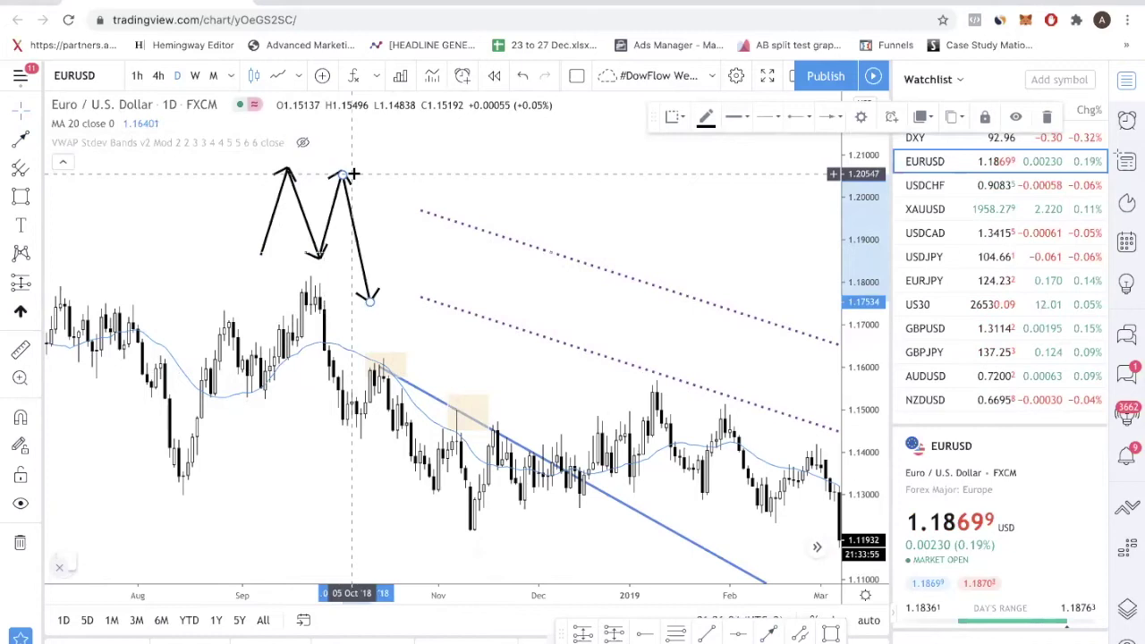
- Sketch a head-and-shoulders shape with six alternating arrows above the channel, its last arrow falling from about 1.2030 to 1.1832
left_click(771, 632)
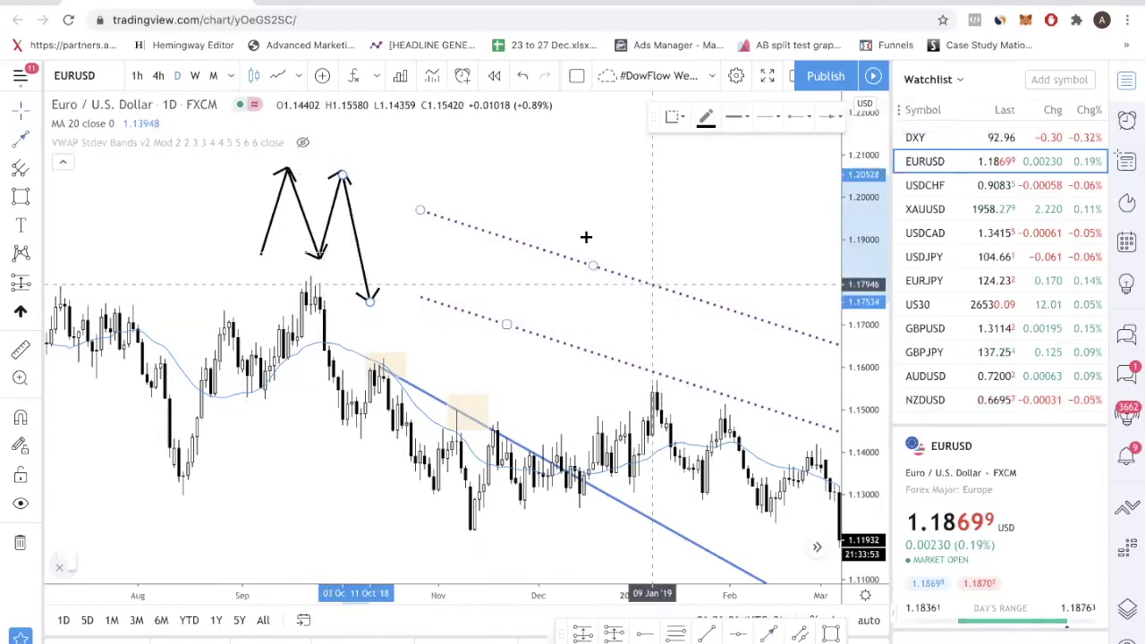
left_click_drag(580, 243, 606, 183)
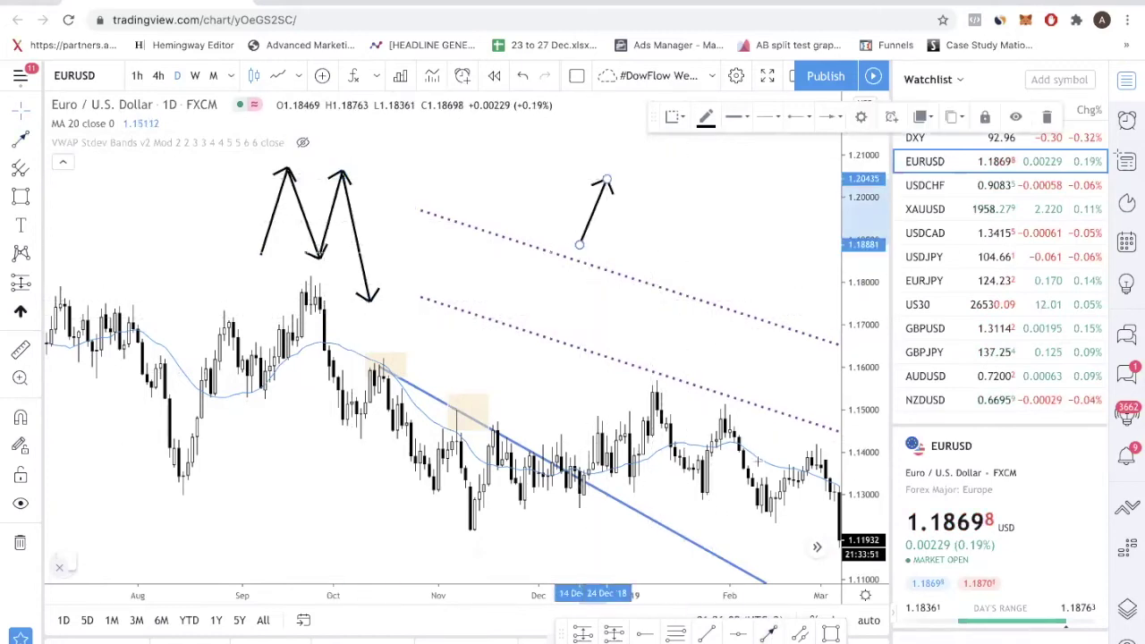
mouse_move(607, 184)
left_mouse_down()
mouse_move(624, 233)
mouse_move(642, 149)
mouse_move(661, 232)
left_mouse_up()
left_click(769, 632)
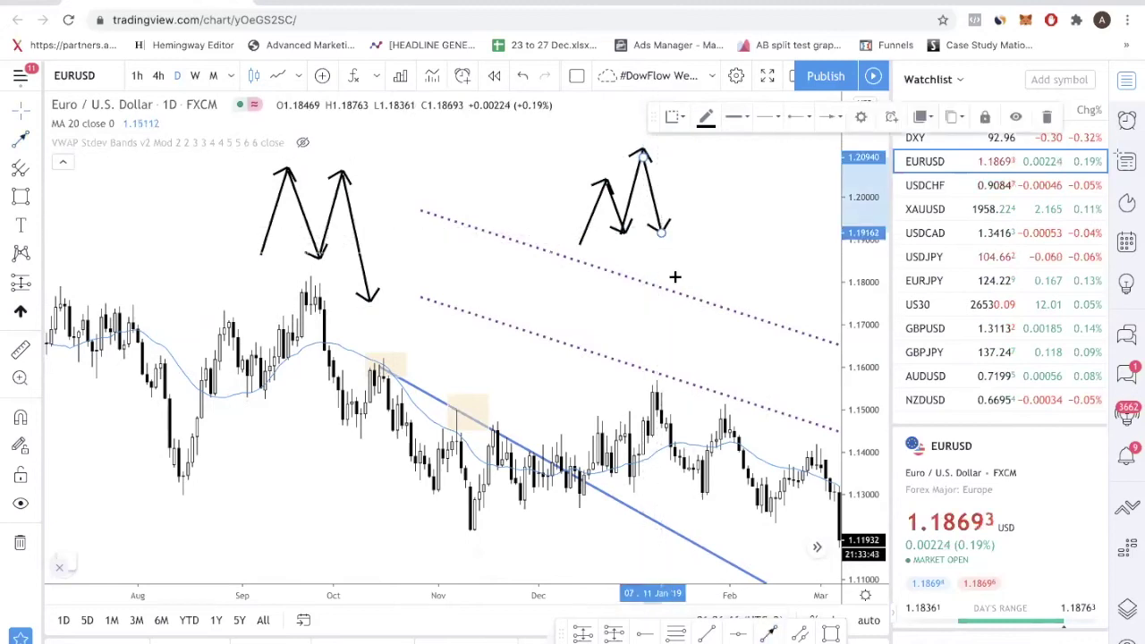
left_click_drag(665, 230, 680, 181)
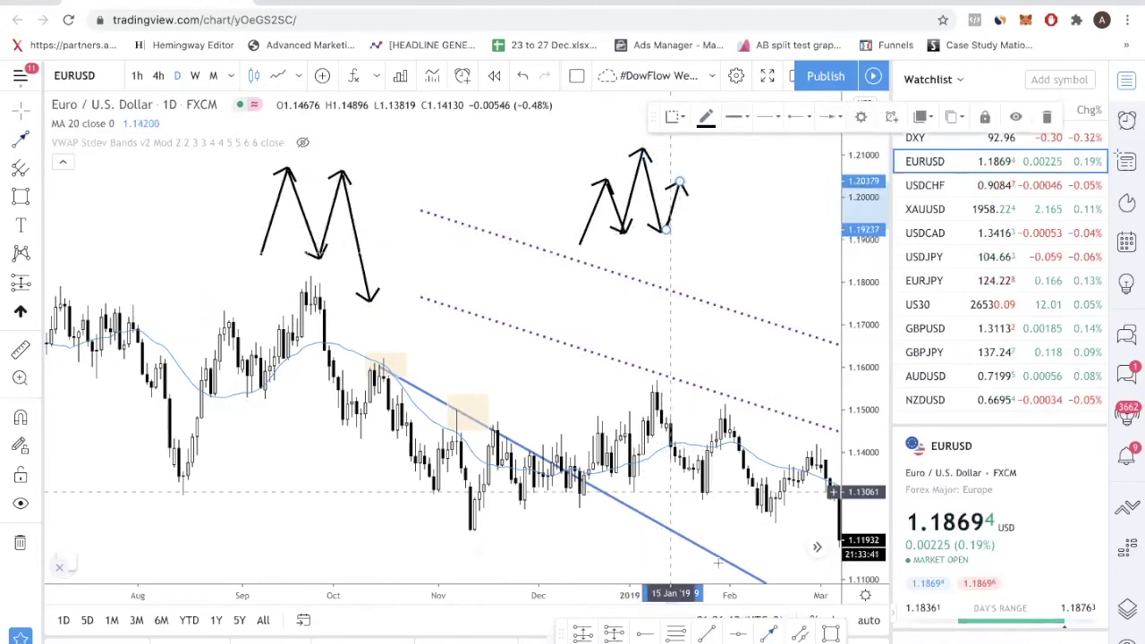
mouse_move(679, 183)
left_mouse_down()
mouse_move(718, 277)
mouse_move(707, 266)
left_mouse_up()
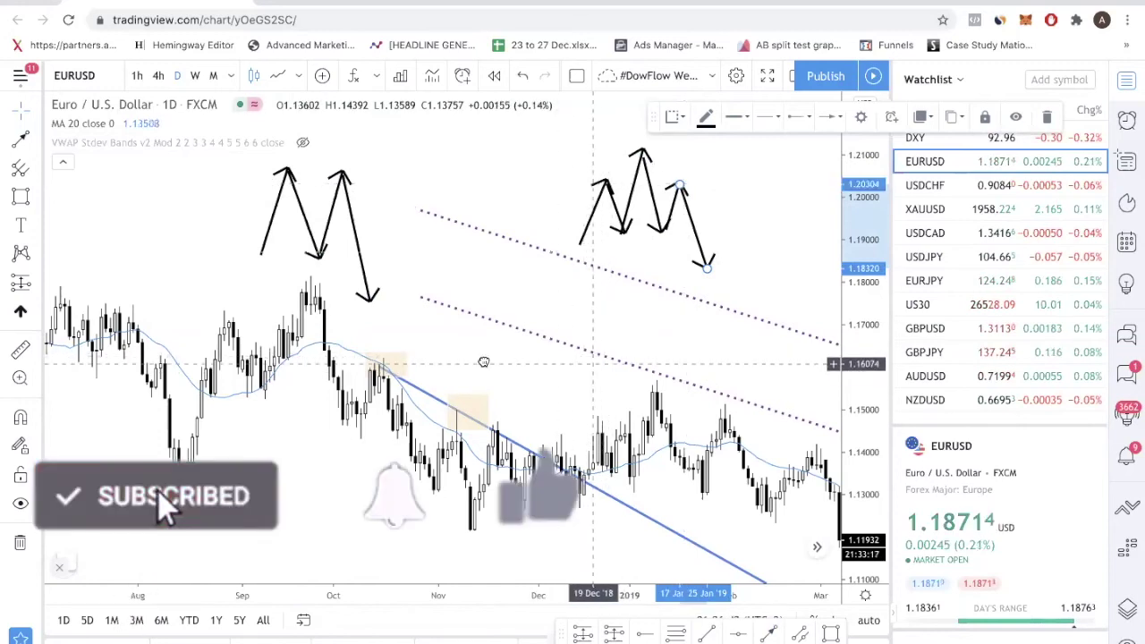
- Remove the channel, arrows, trend line and all other drawings from the chart
scroll(483, 362, "right", 5)
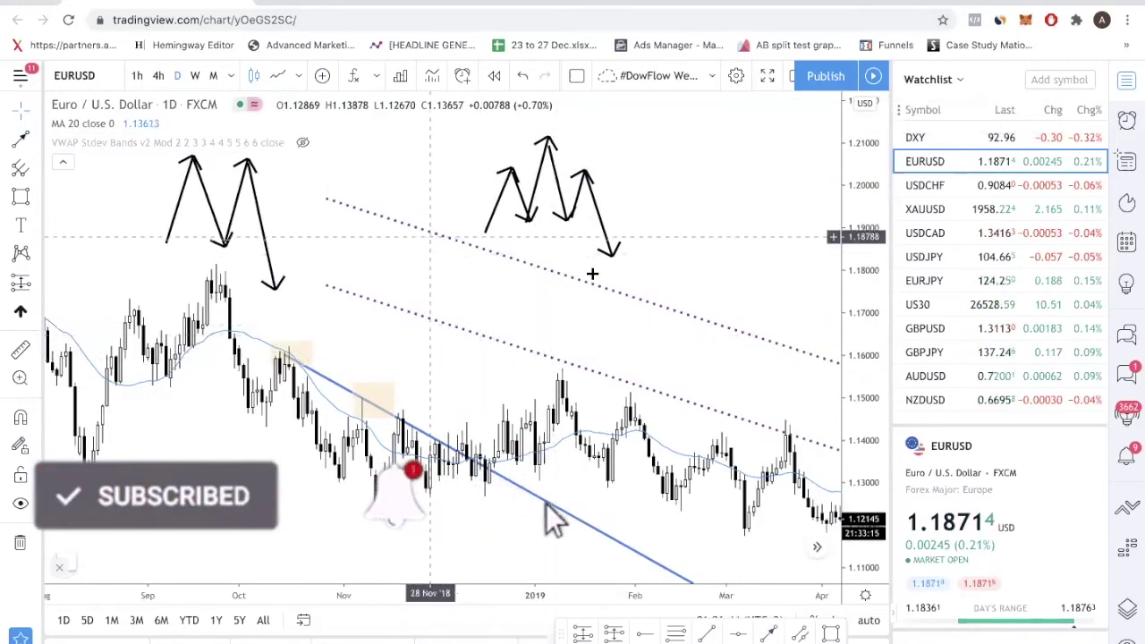
left_click(541, 271)
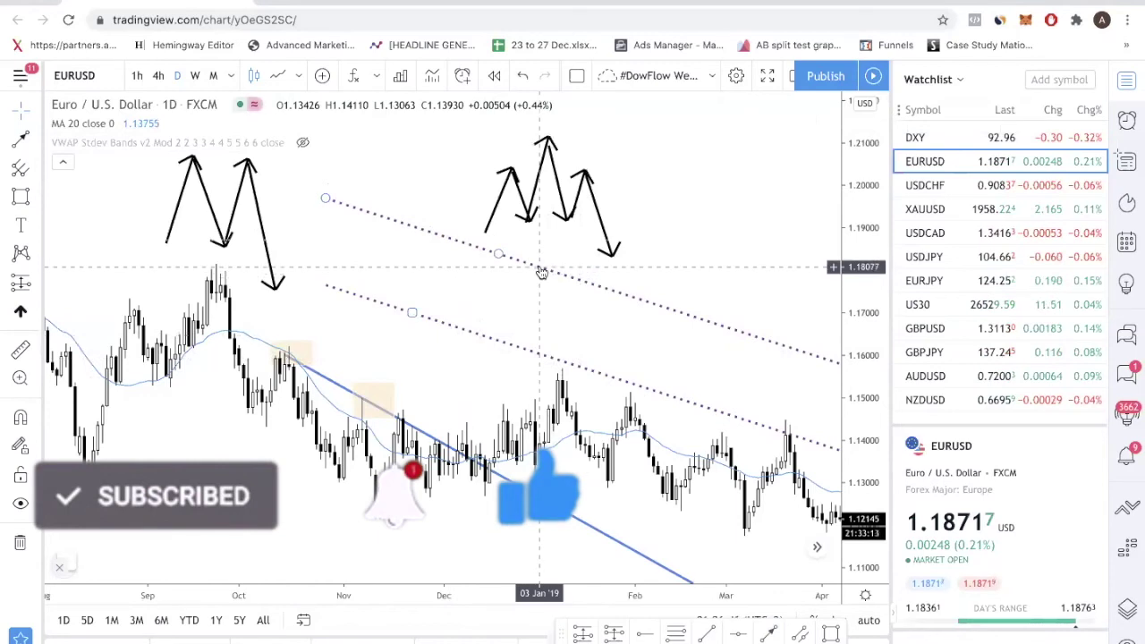
right_click(470, 334)
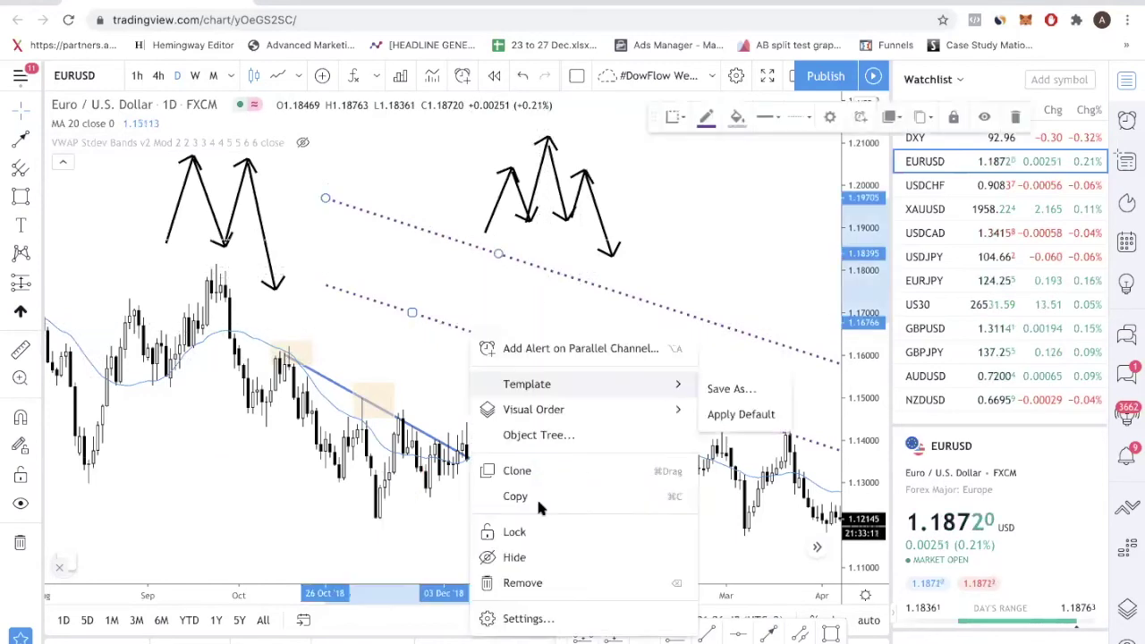
left_click(358, 345)
right_click(385, 284)
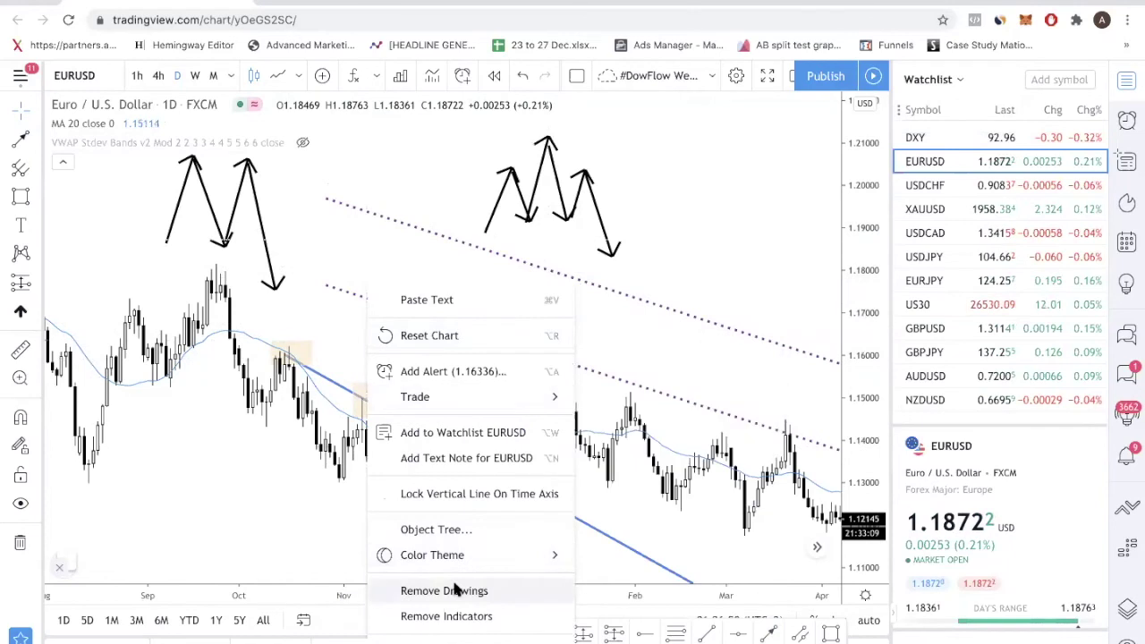
left_click(468, 587)
- Bring the daily price action from August 2019 to March 2020 into view
left_click_drag(623, 515, 201, 295)
left_click_drag(575, 357, 339, 358)
left_click_drag(818, 455, 444, 390)
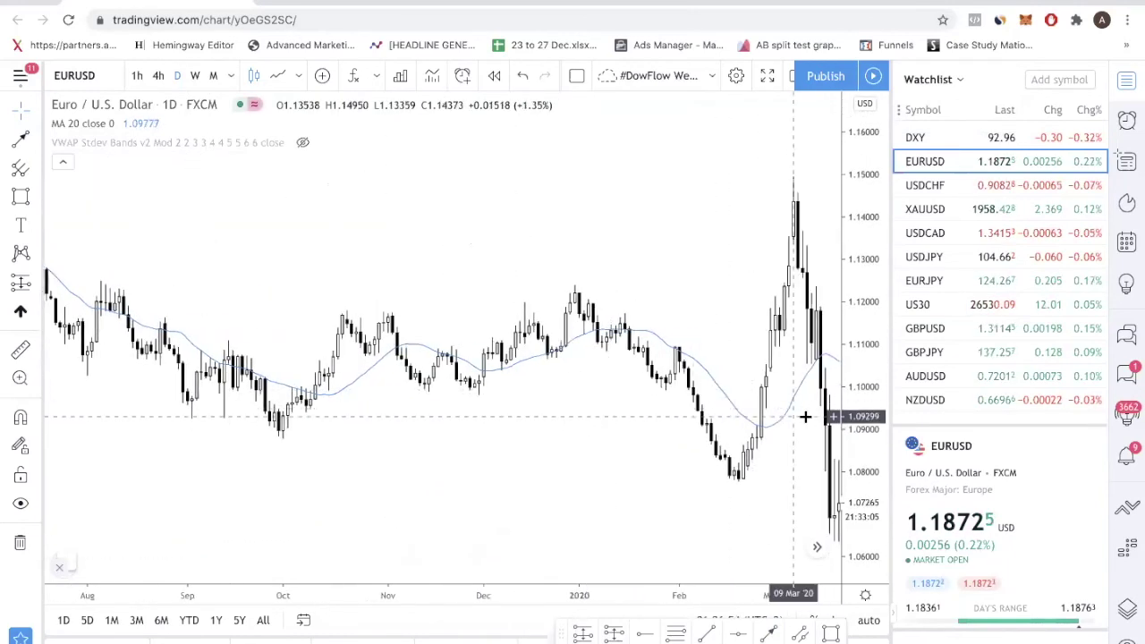
- Draw a rising parallel channel from the 21 October 2019 high through the 31 December 2019 high, with its lower line at the 29 November low
left_click_drag(871, 430, 613, 369)
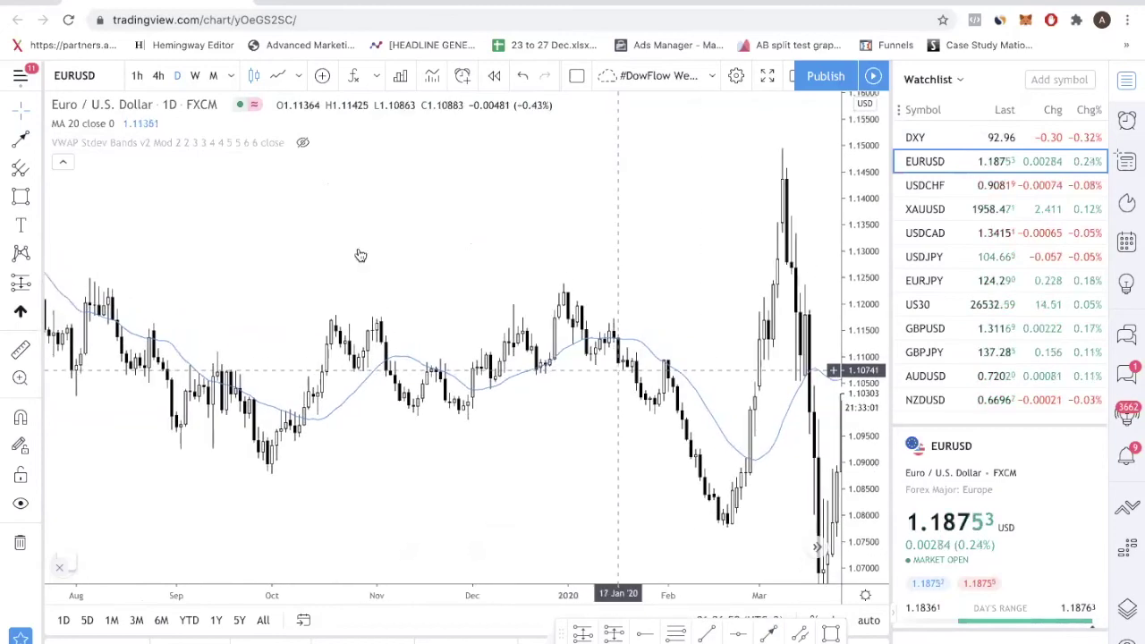
left_click(769, 633)
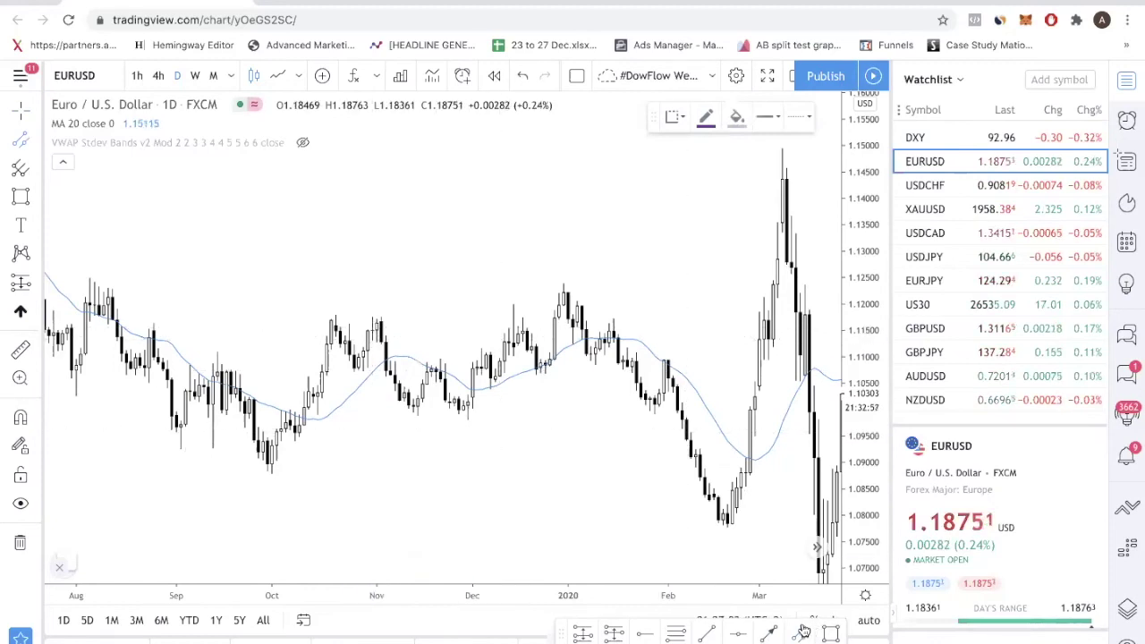
left_click(335, 315)
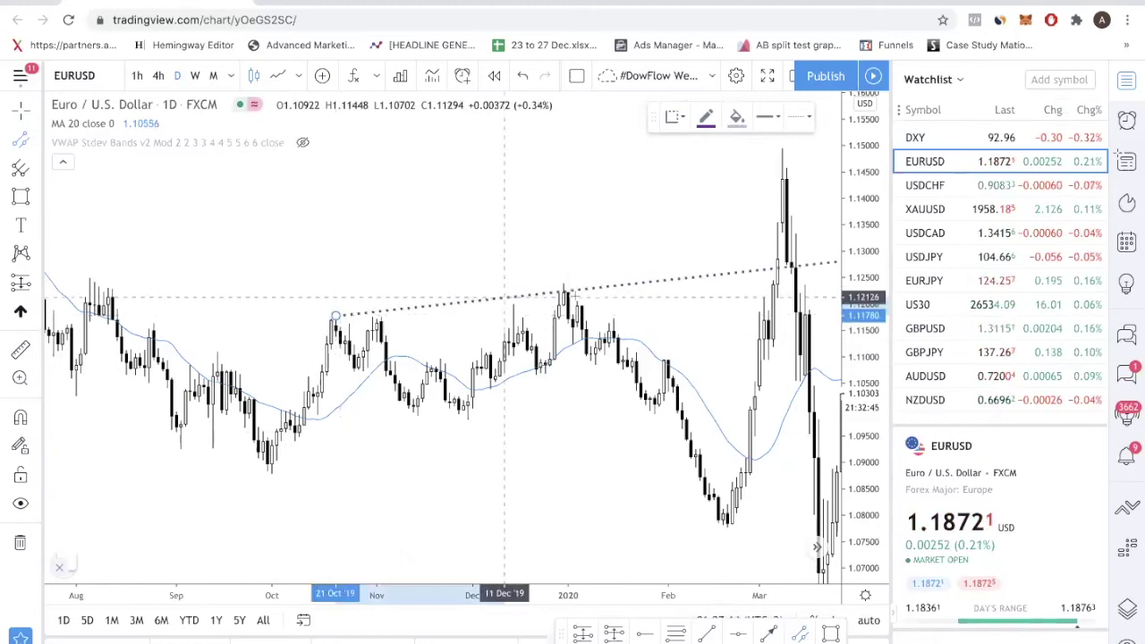
left_click(564, 285)
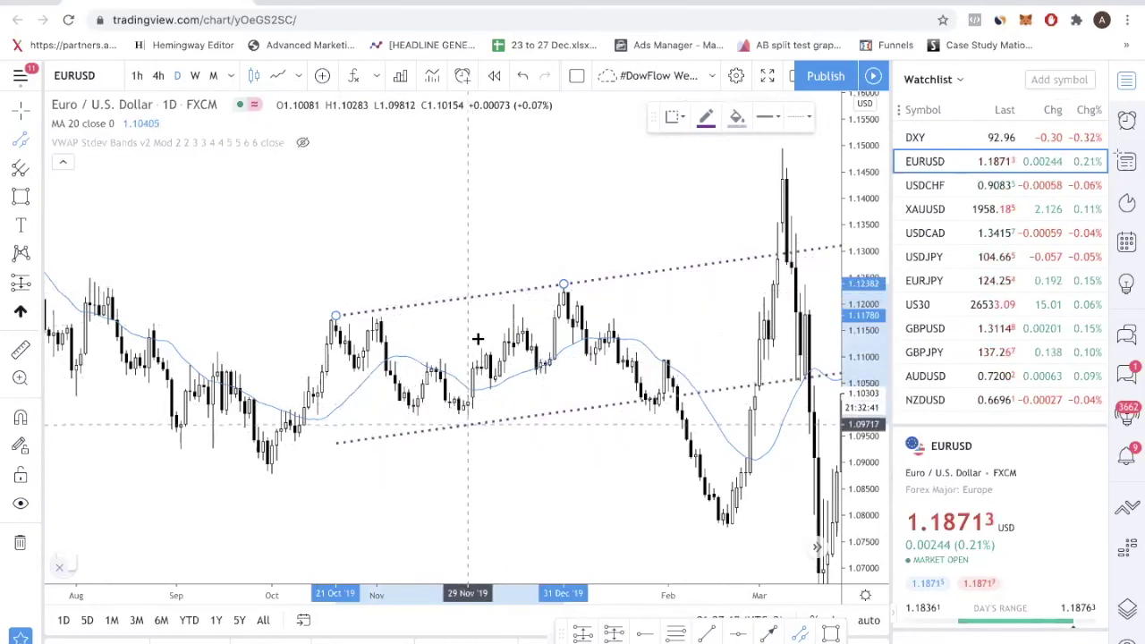
left_click(448, 421)
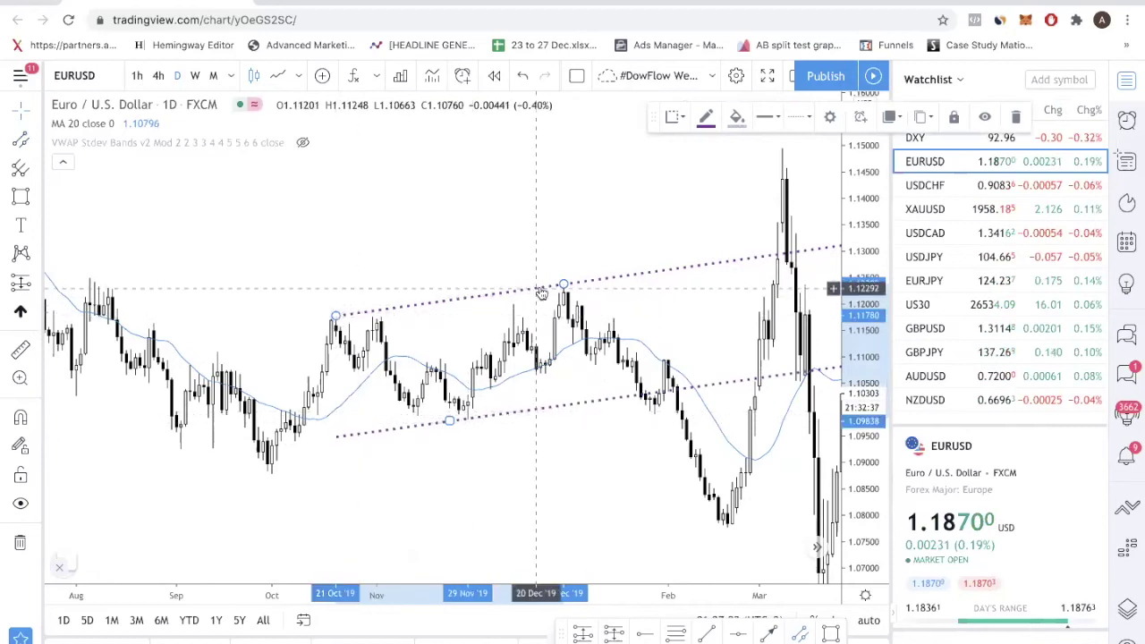
- Highlight the October 2019 high (about 1.1154 to 1.1196) and the year-end high (about 1.1204 to 1.1247) with small rectangles
left_click(830, 635)
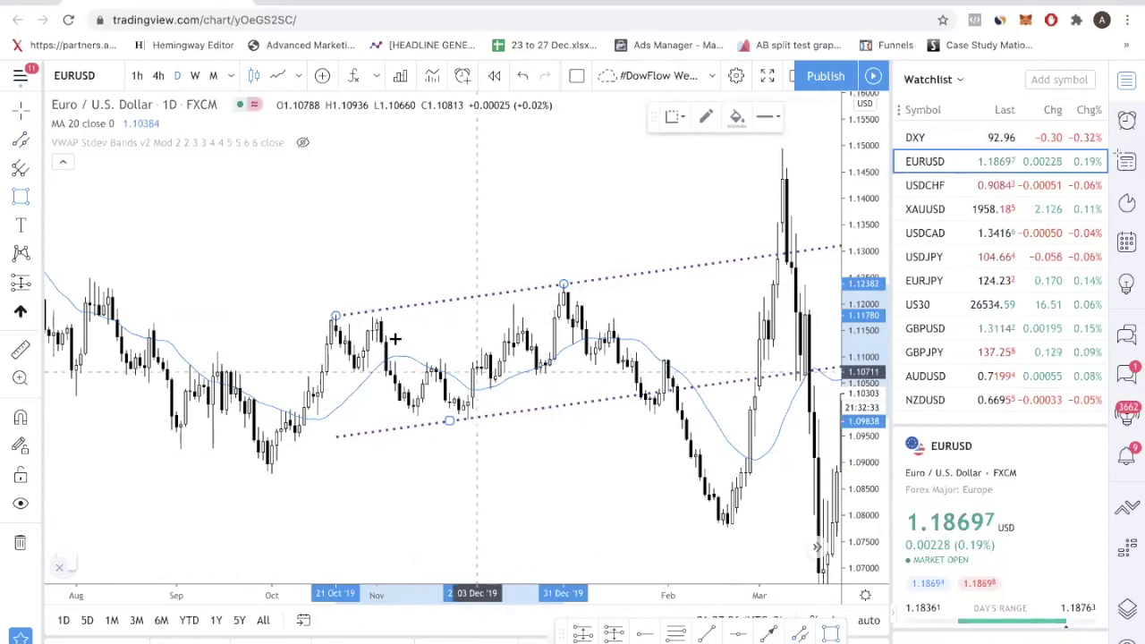
left_click_drag(322, 307, 354, 329)
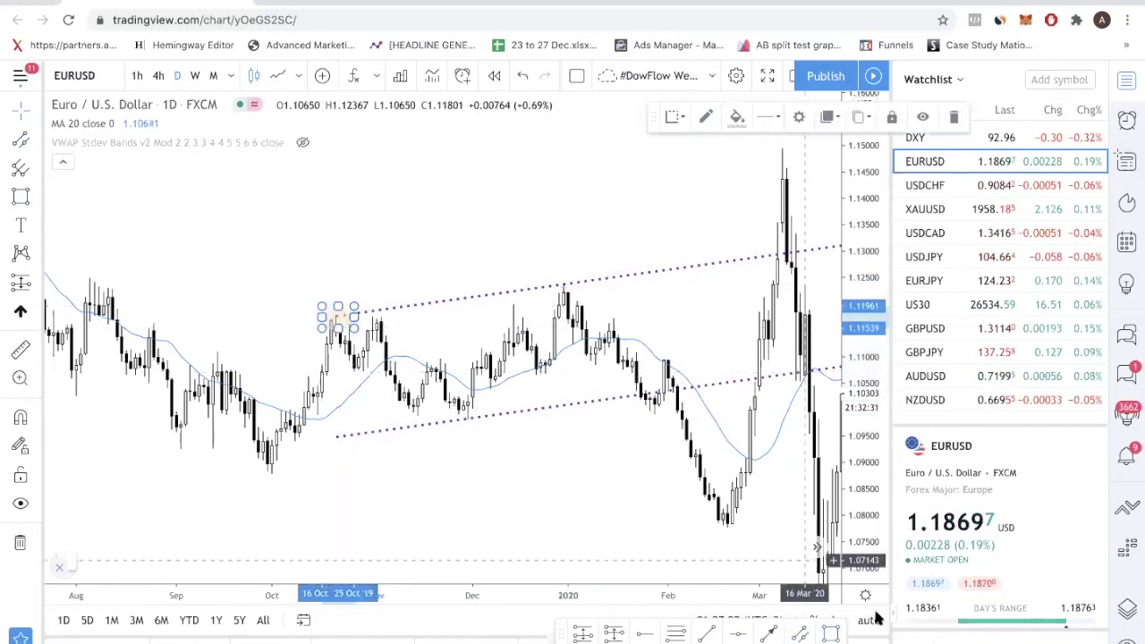
left_click_drag(554, 278, 581, 304)
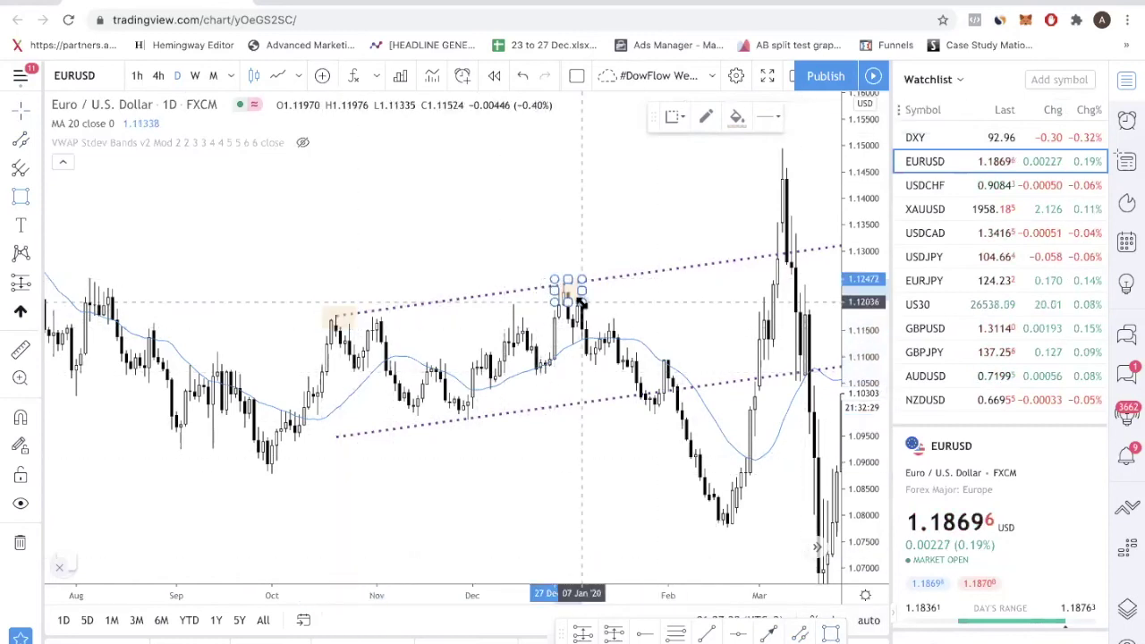
left_click(581, 304)
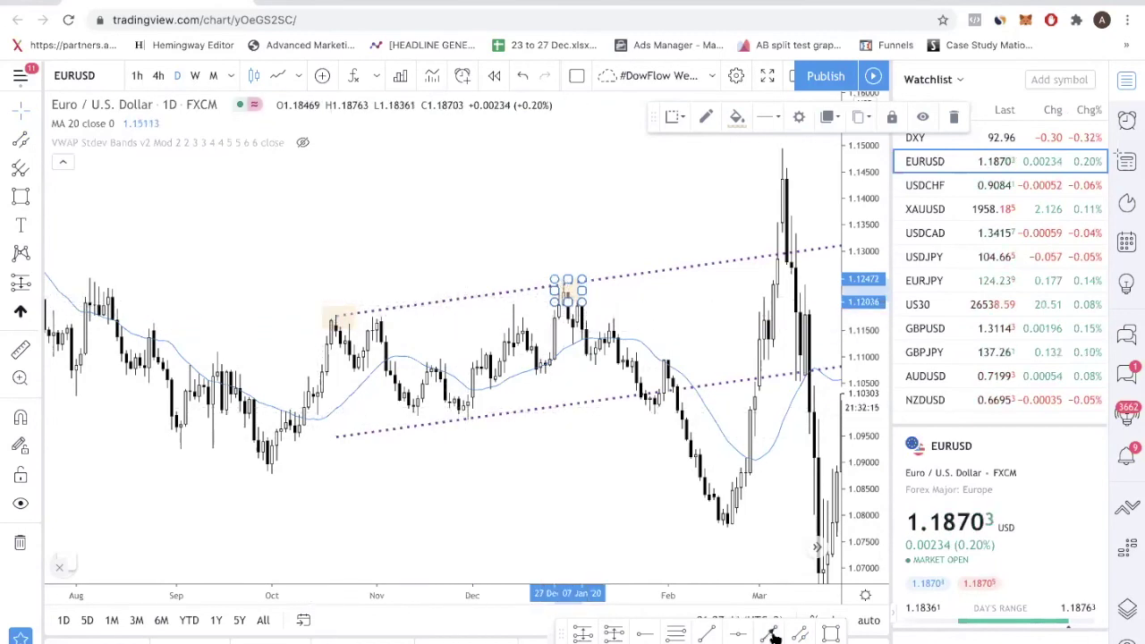
- Place vertical lines through the two highlighted highs at 21 October 2019 and 31 December 2019
left_click(35, 175)
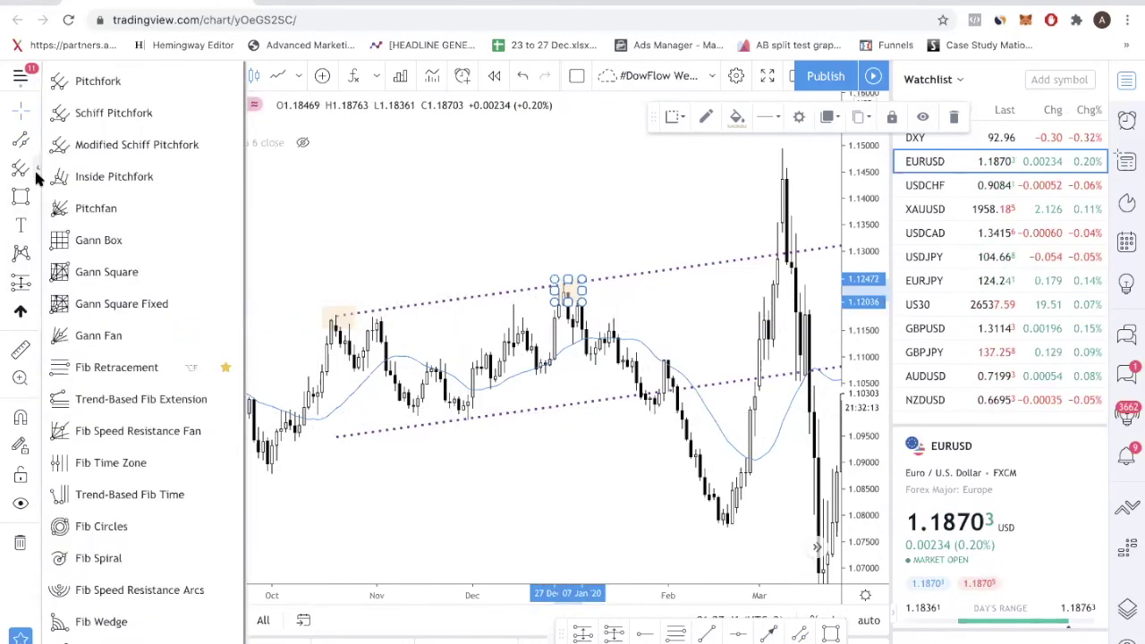
left_click(32, 204)
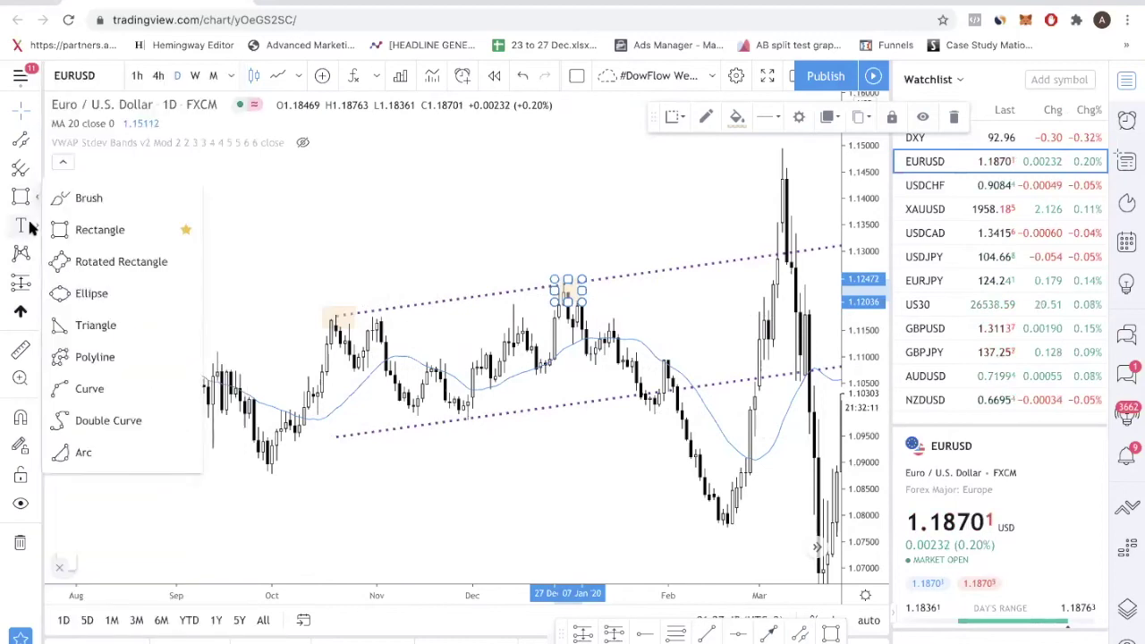
left_click(27, 226)
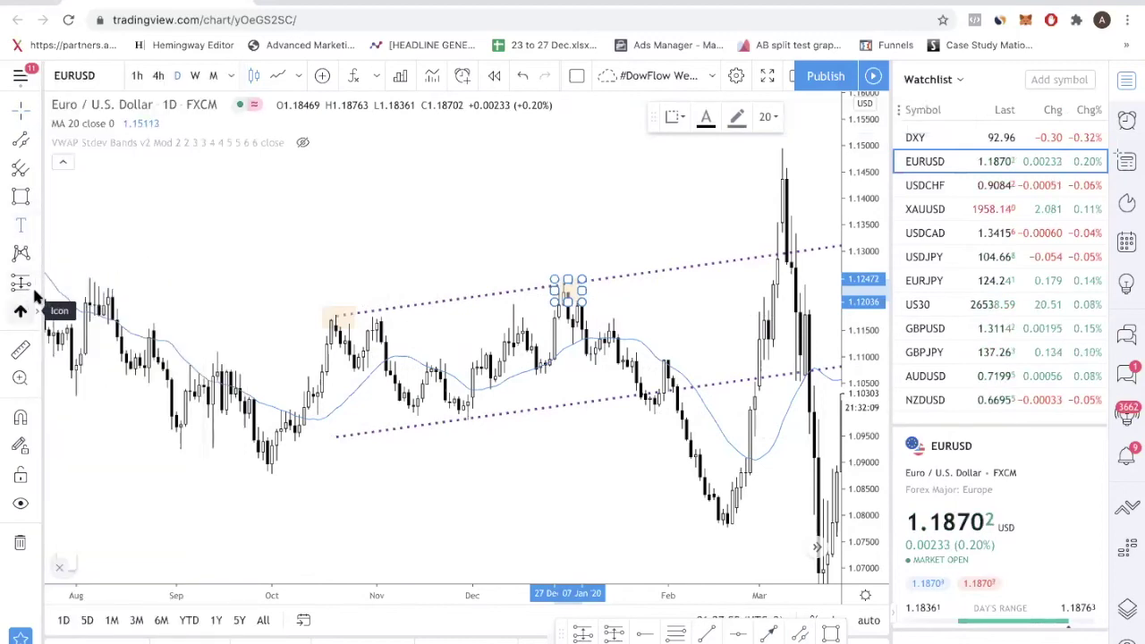
left_click(36, 139)
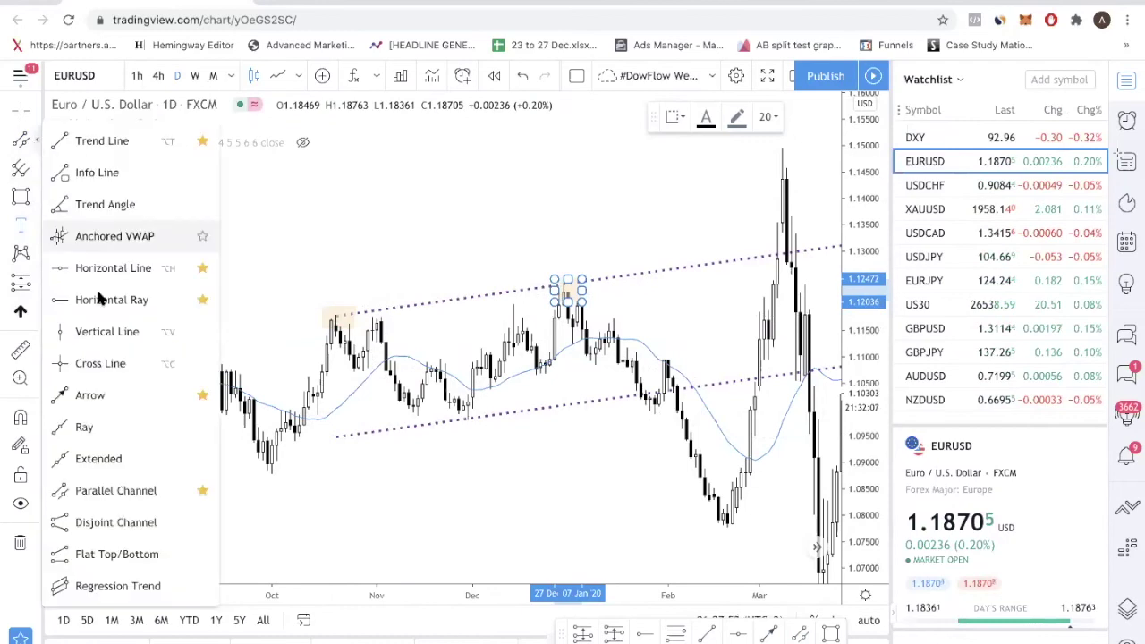
left_click(106, 331)
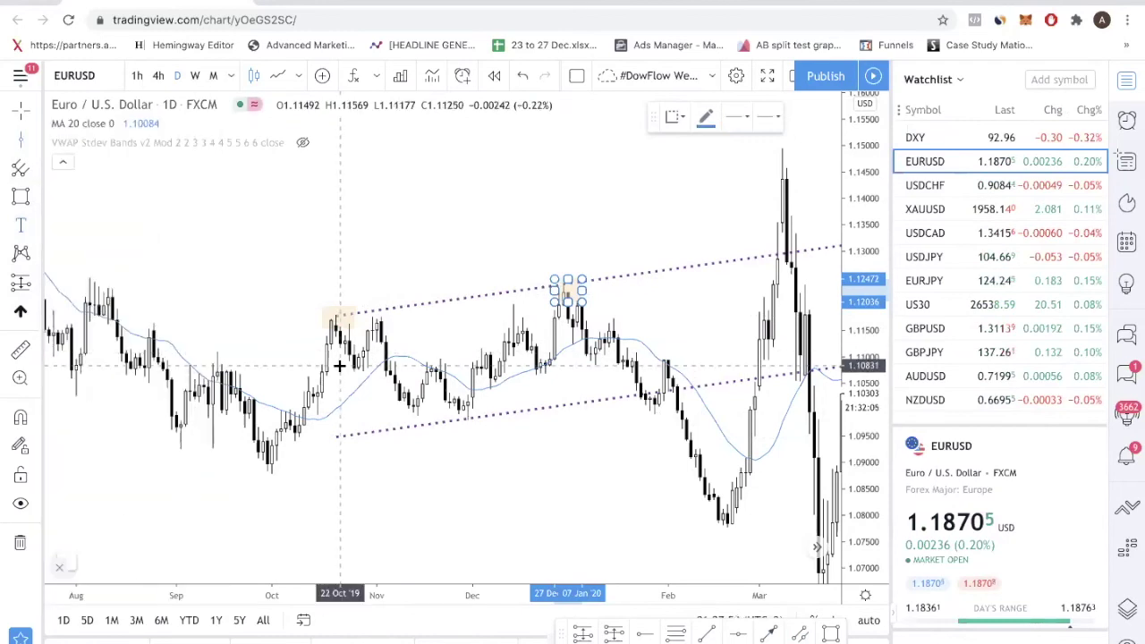
left_click(335, 364)
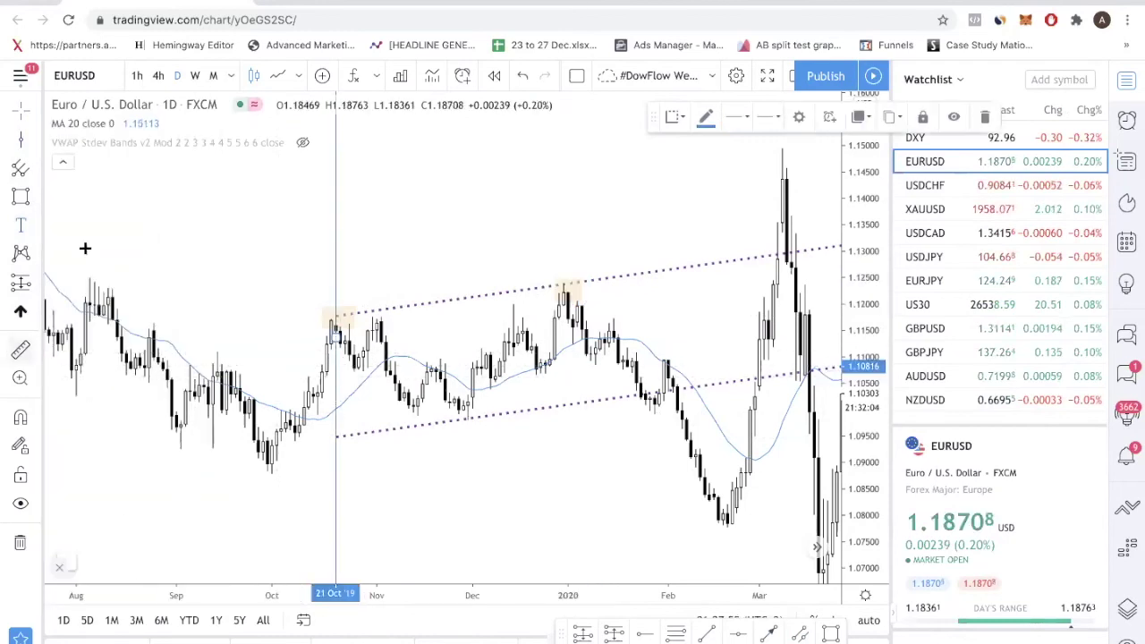
left_click(749, 339)
left_click(564, 358)
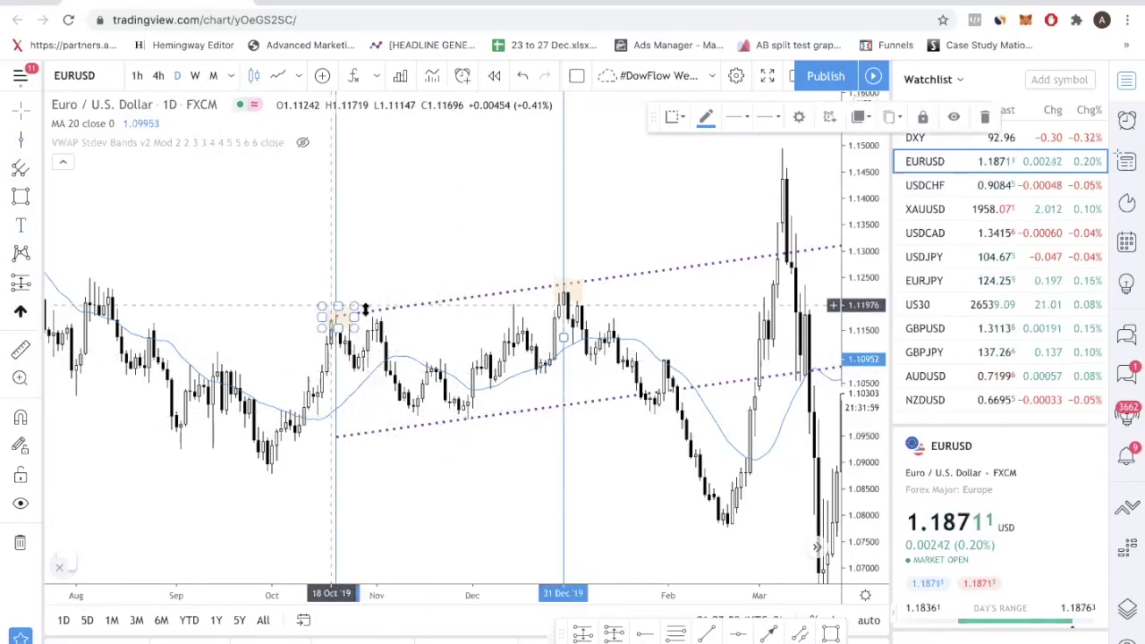
- Try shifting the rising channel's lower boundary downward, then return it to the late-November 2019 low
left_click_drag(452, 421, 259, 473)
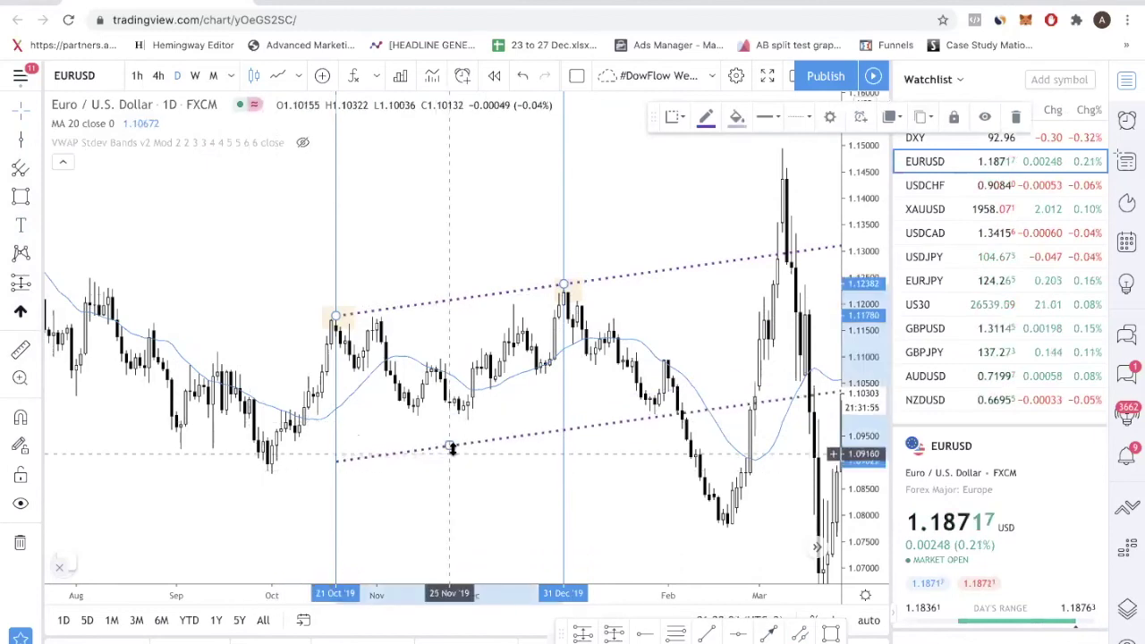
left_click_drag(448, 443, 464, 418)
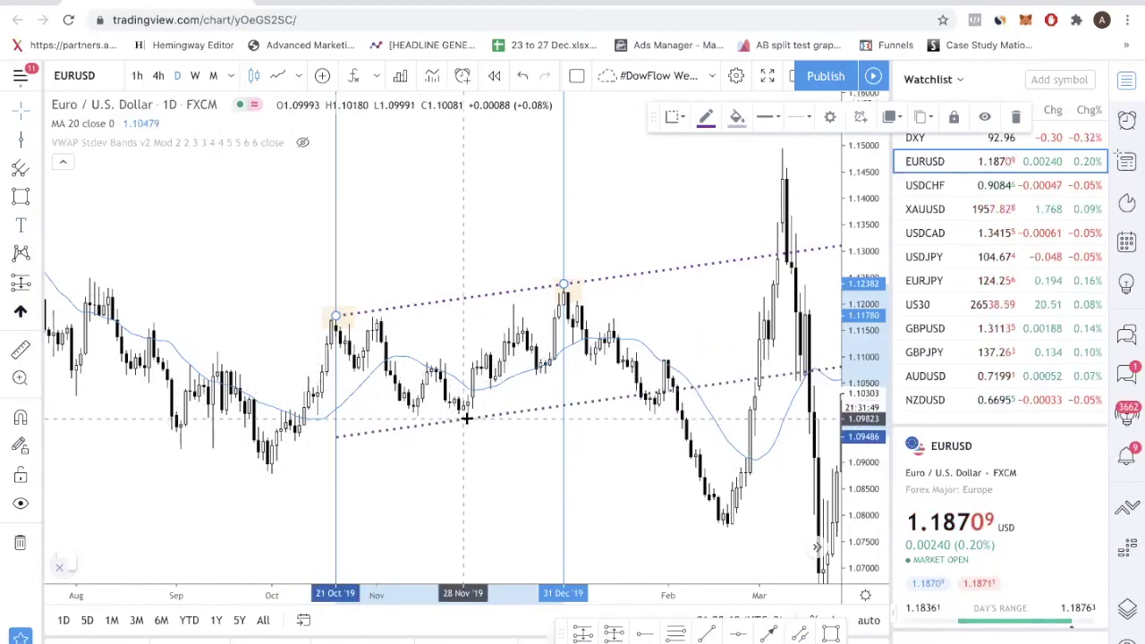
left_click_drag(443, 420, 532, 407)
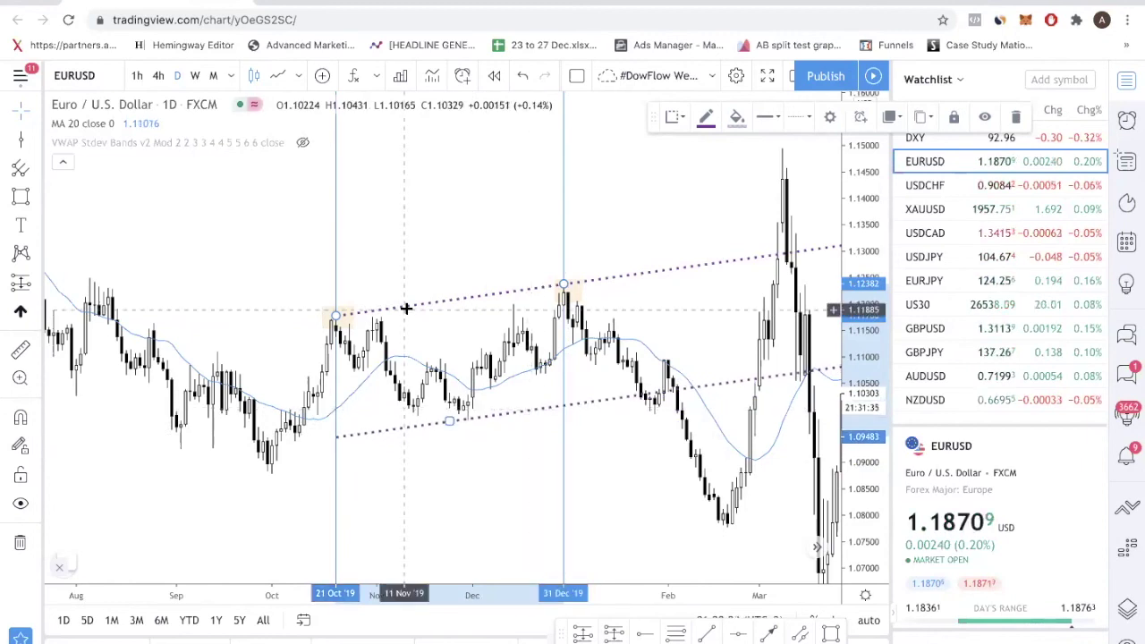
- Replace the rising channel with one from 21 October 2019 (about 1.1183) to 2 January 2020 (about 1.1241), its lower line at the 29 November low
key("Delete")
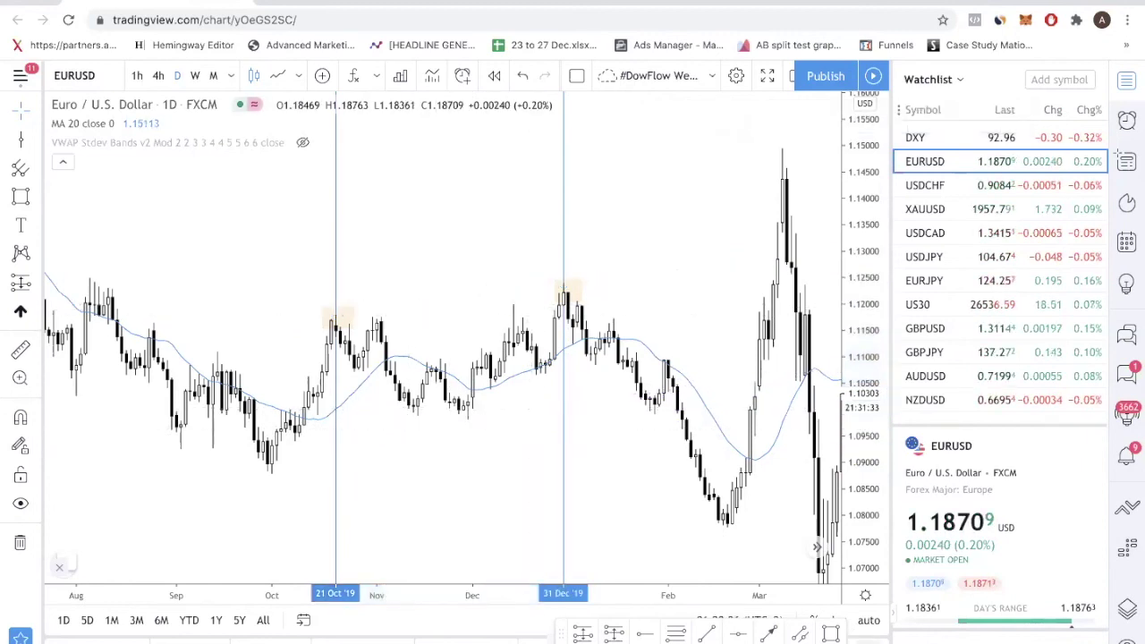
left_click(792, 634)
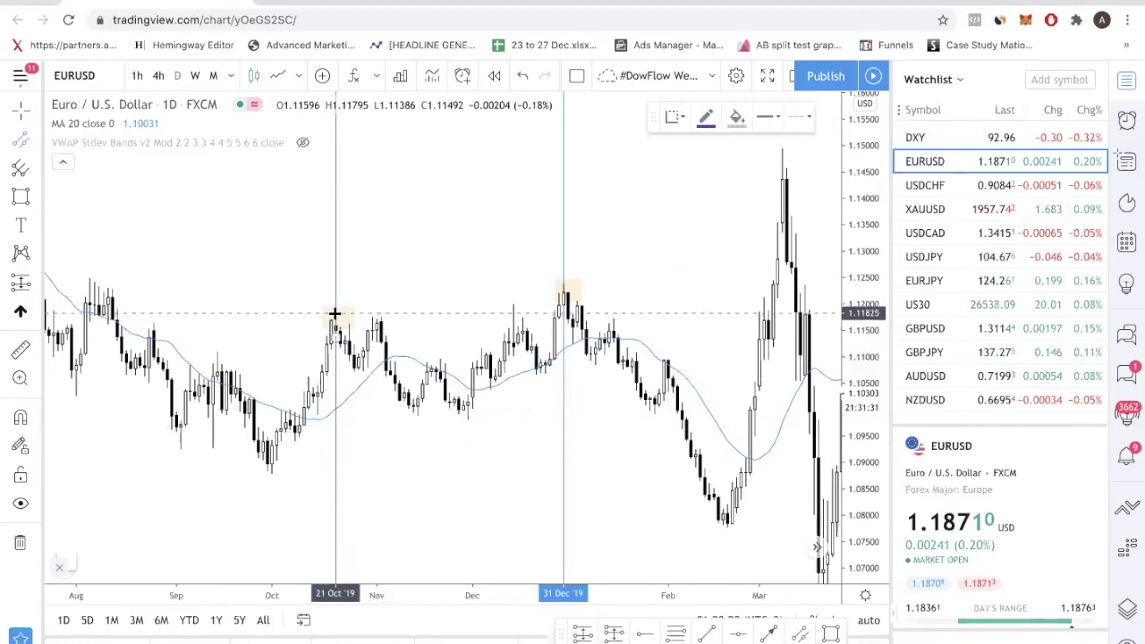
left_click(335, 313)
left_click(567, 282)
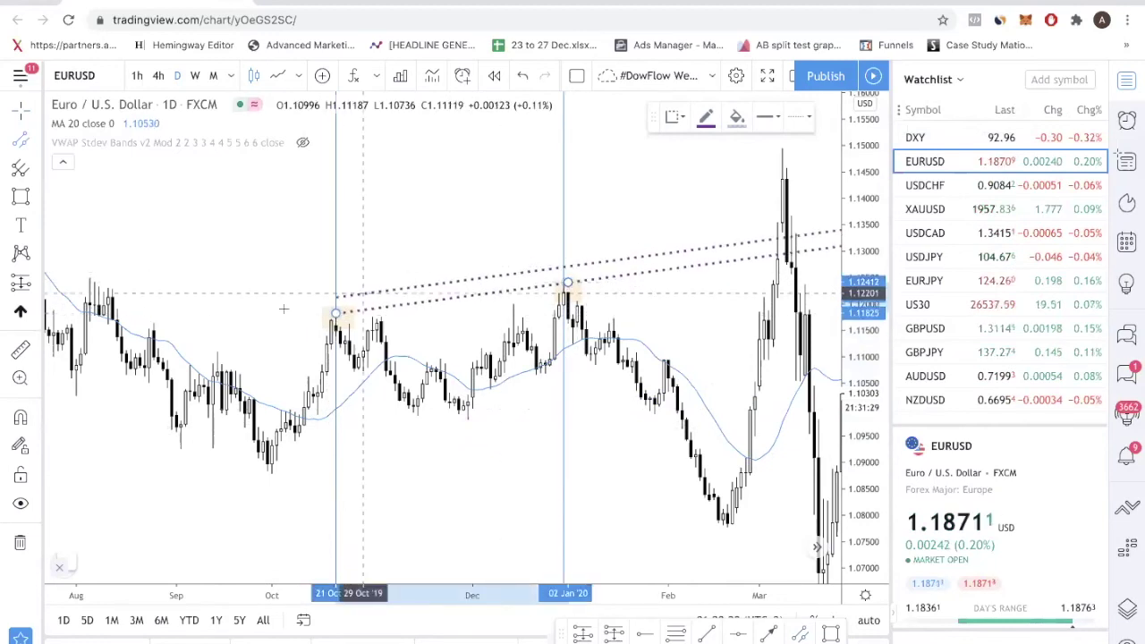
left_click(468, 416)
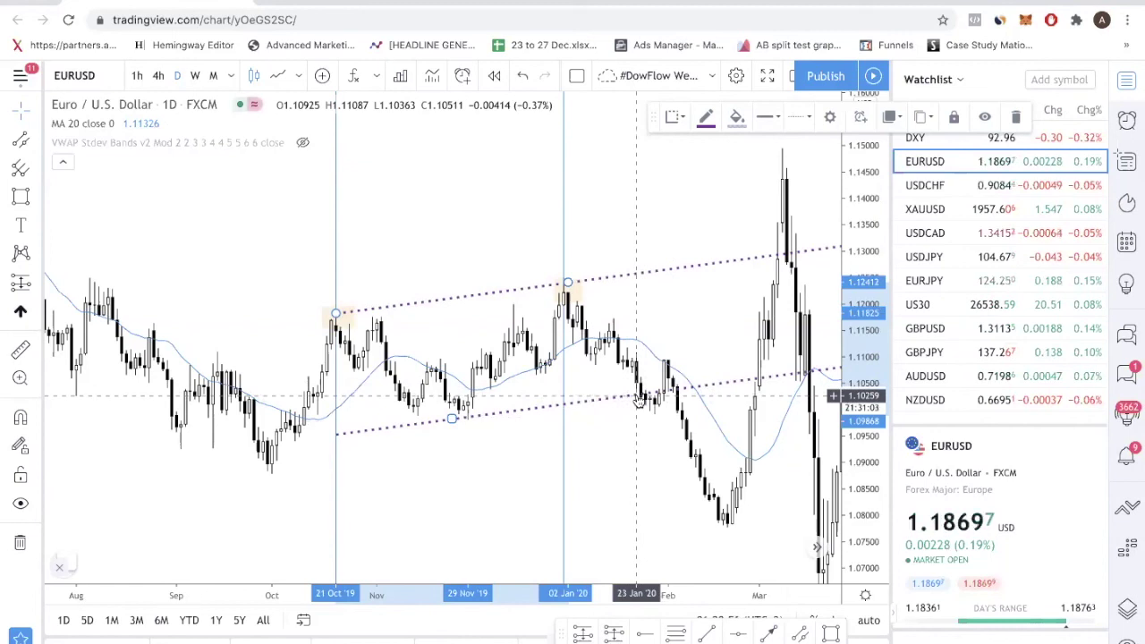
- Draw a falling parallel channel from the 24 January 2019 low (about 1.1292) through the early-March low (about 1.1174), its upper line through about 1.1422 on 28 February
mouse_move(475, 266)
left_mouse_down()
mouse_move(671, 322)
mouse_move(680, 302)
mouse_move(653, 346)
mouse_move(738, 384)
left_mouse_up()
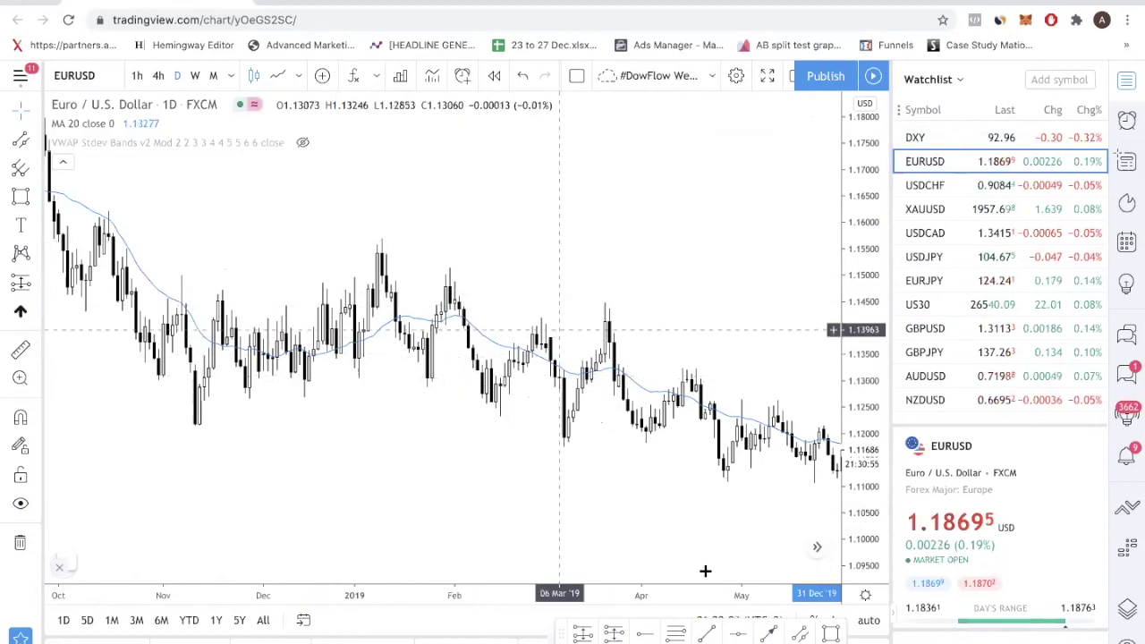
left_click(799, 633)
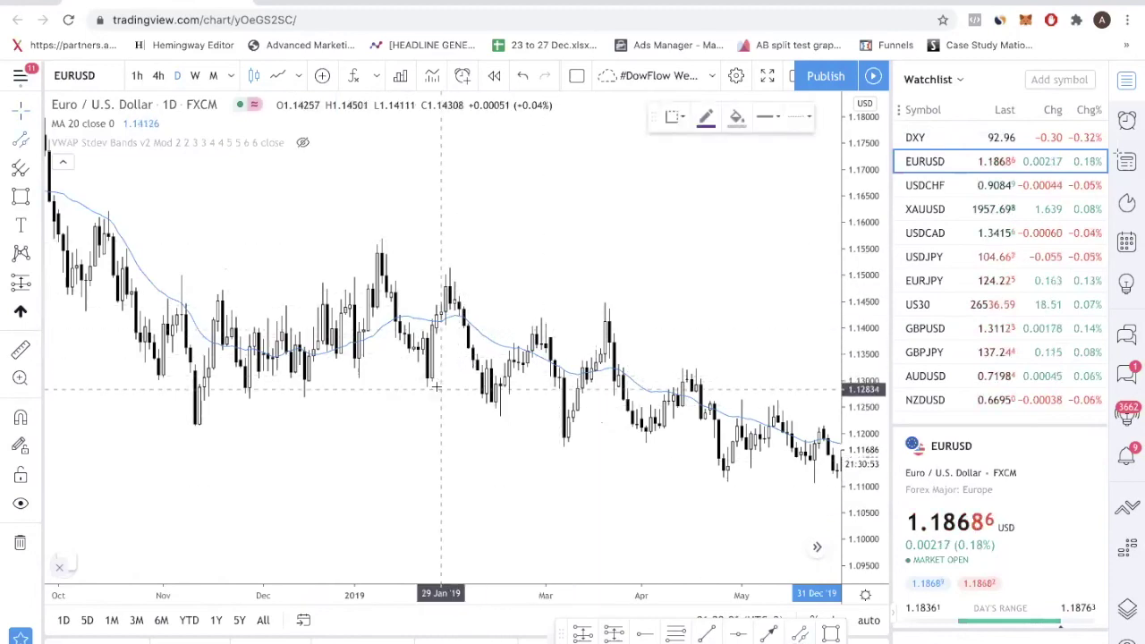
left_click(428, 383)
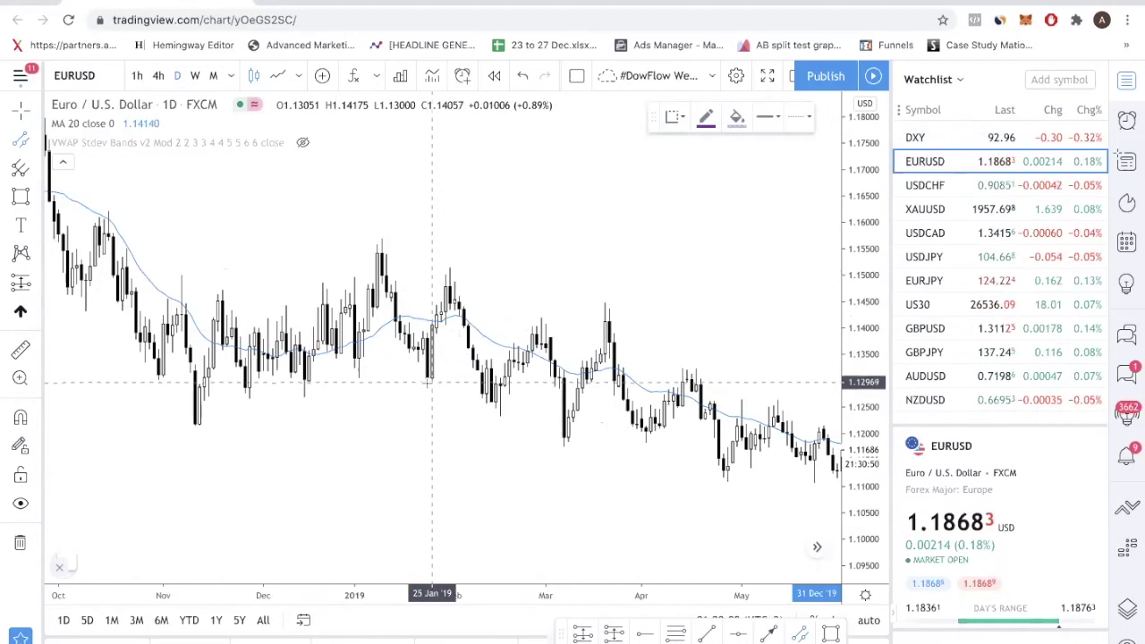
left_click(567, 447)
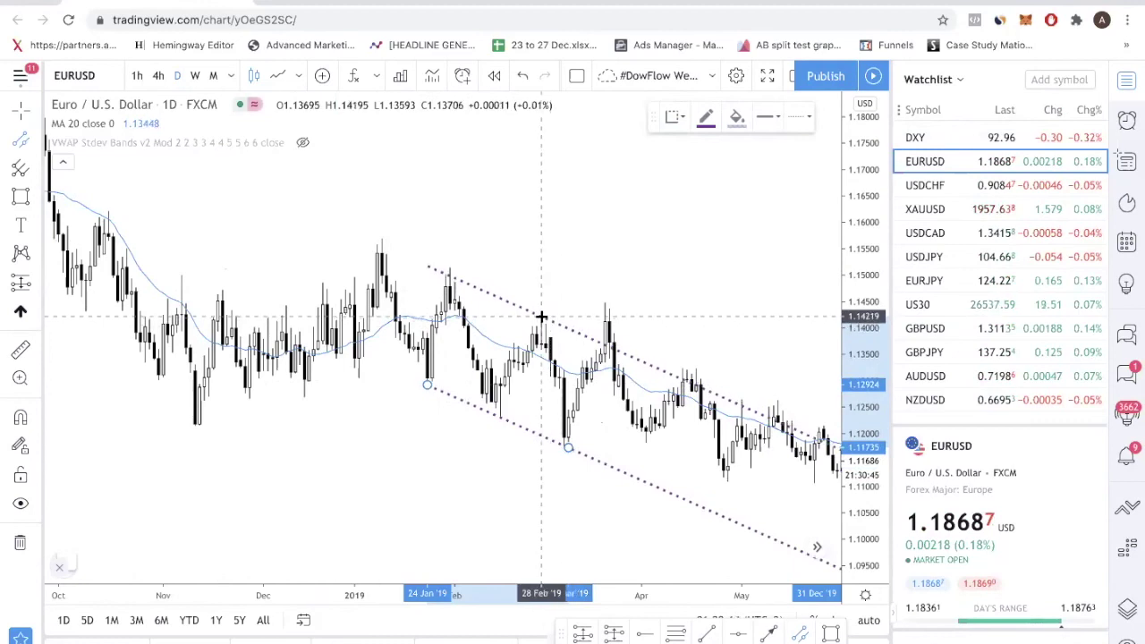
left_click(541, 316)
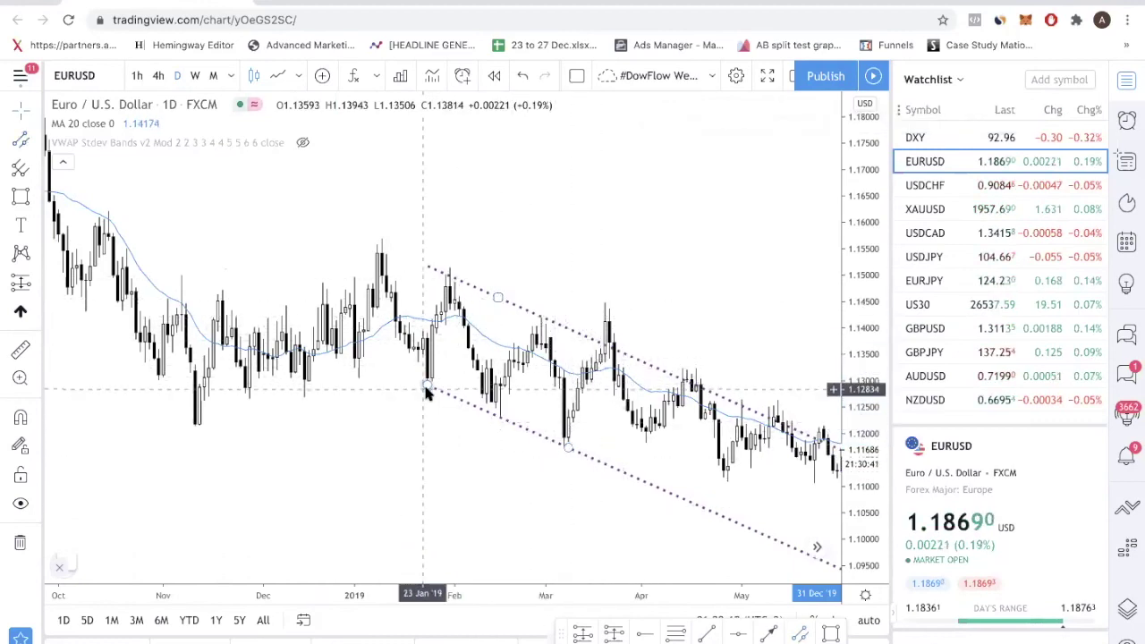
- Highlight the January and March 2019 lows with rectangles and mark them with vertical lines at 24 January and 7 March 2019
left_click(832, 633)
left_click_drag(413, 377, 568, 447)
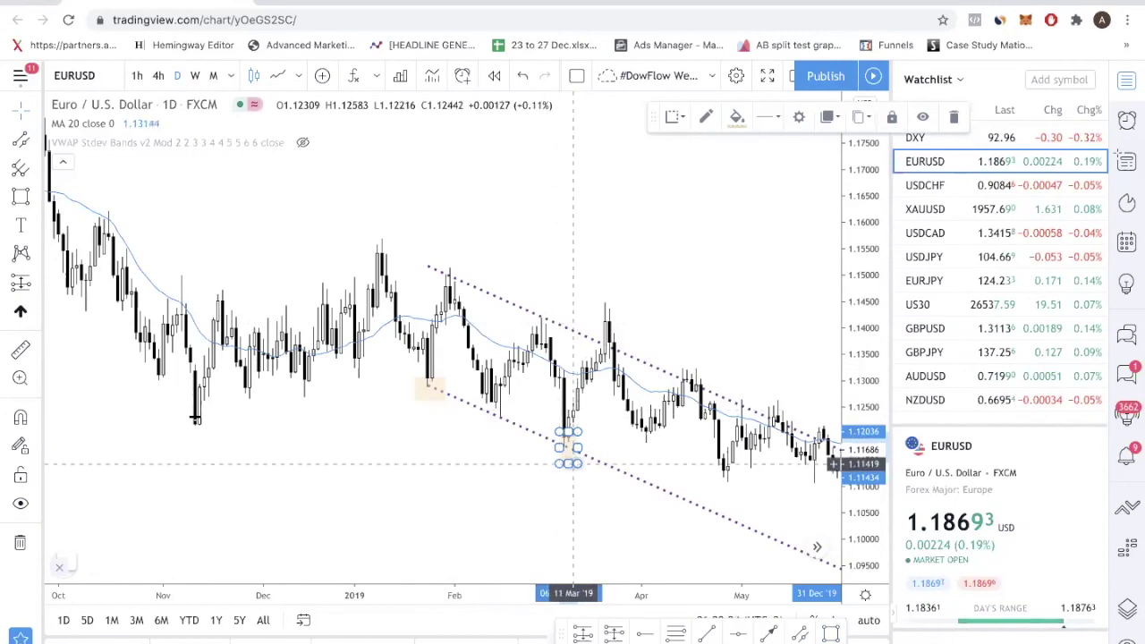
left_click(36, 149)
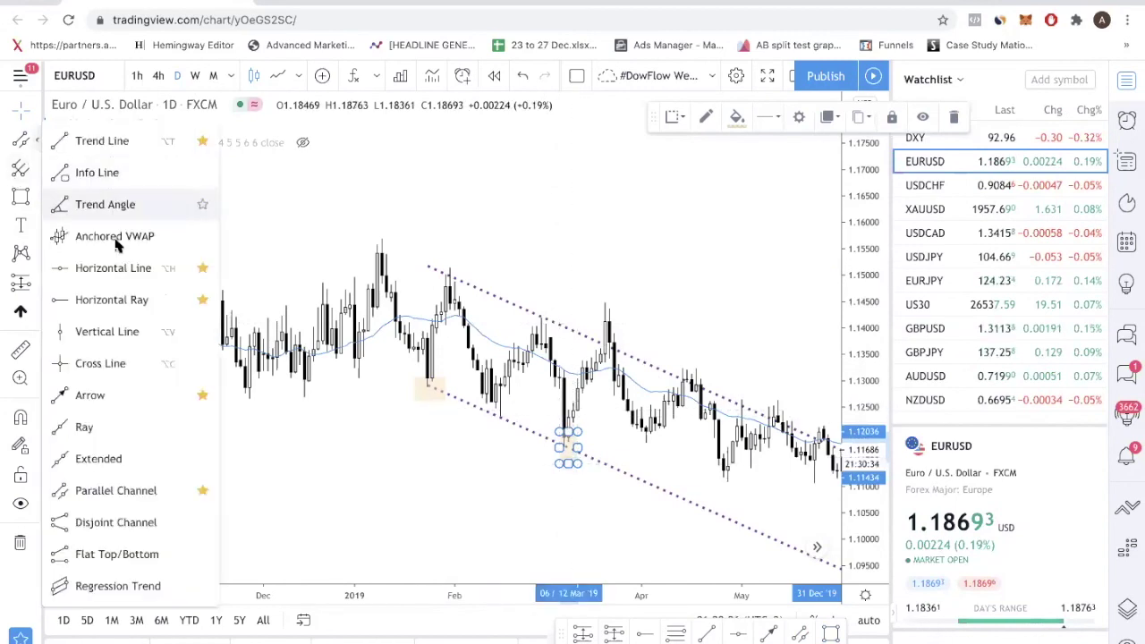
left_click(117, 331)
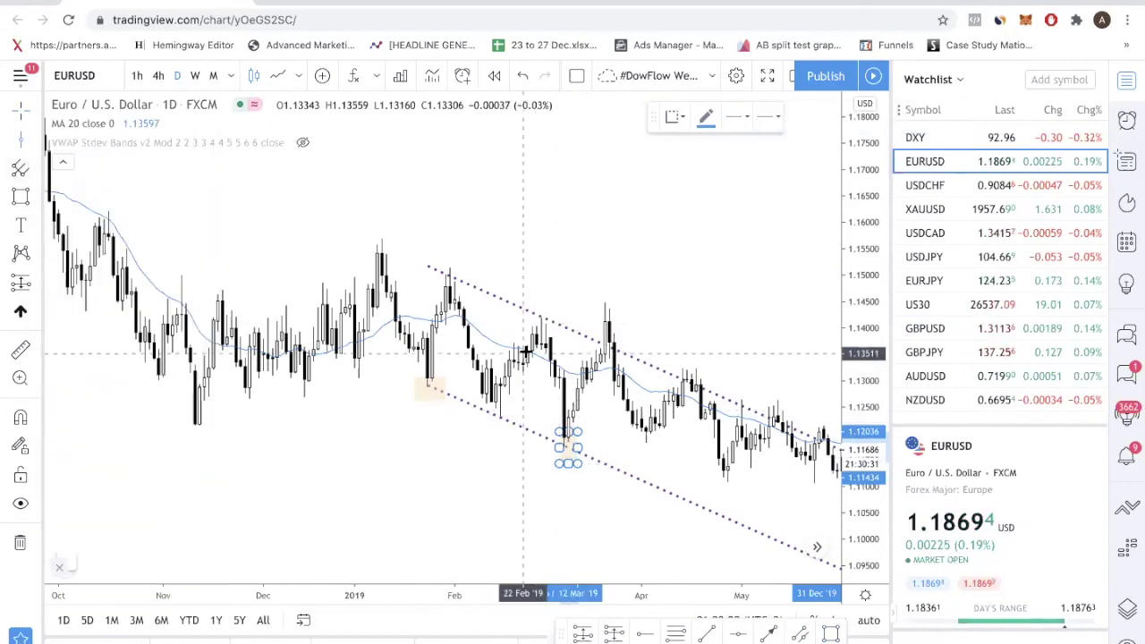
left_click(427, 358)
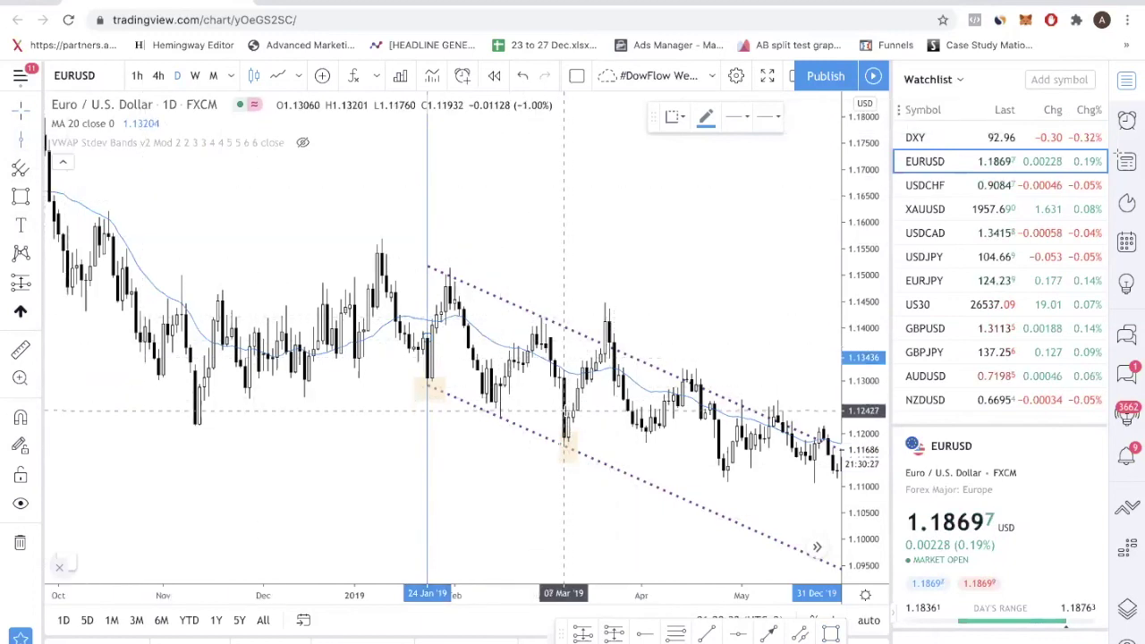
left_click(564, 337)
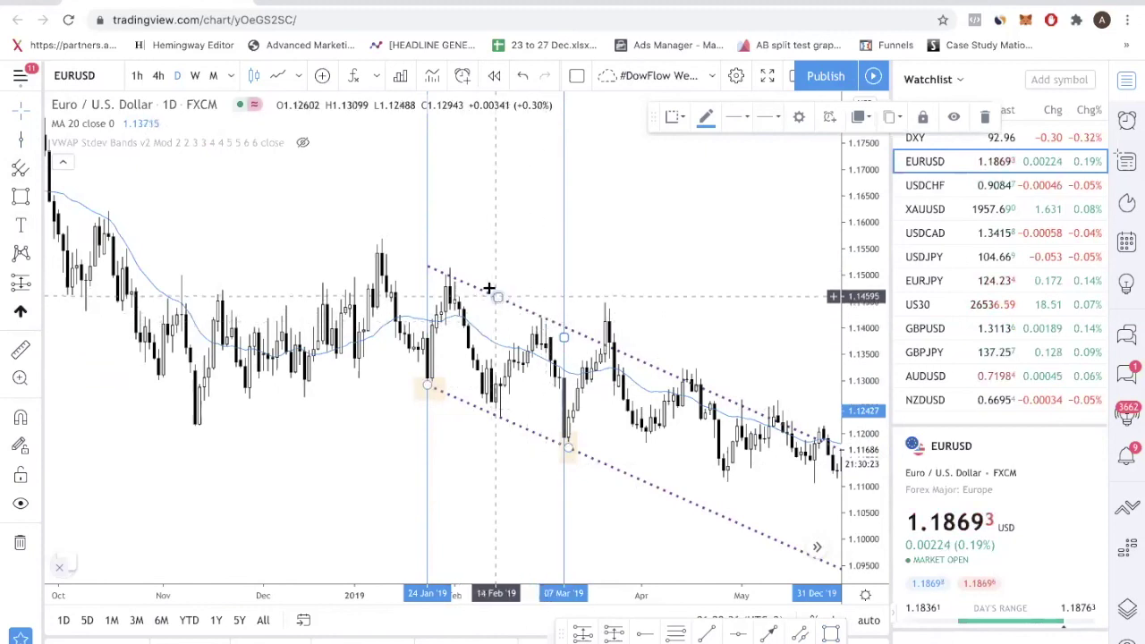
- Raise the falling channel's upper boundary to the swing high at the end of January 2019
left_click_drag(489, 287, 450, 263)
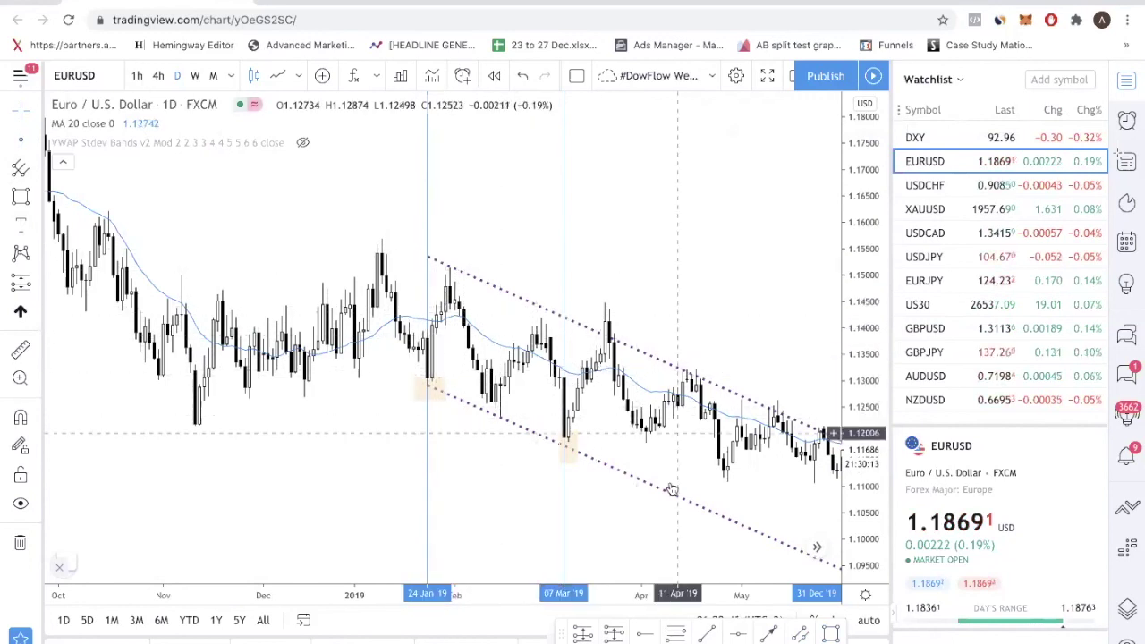
left_click(563, 358)
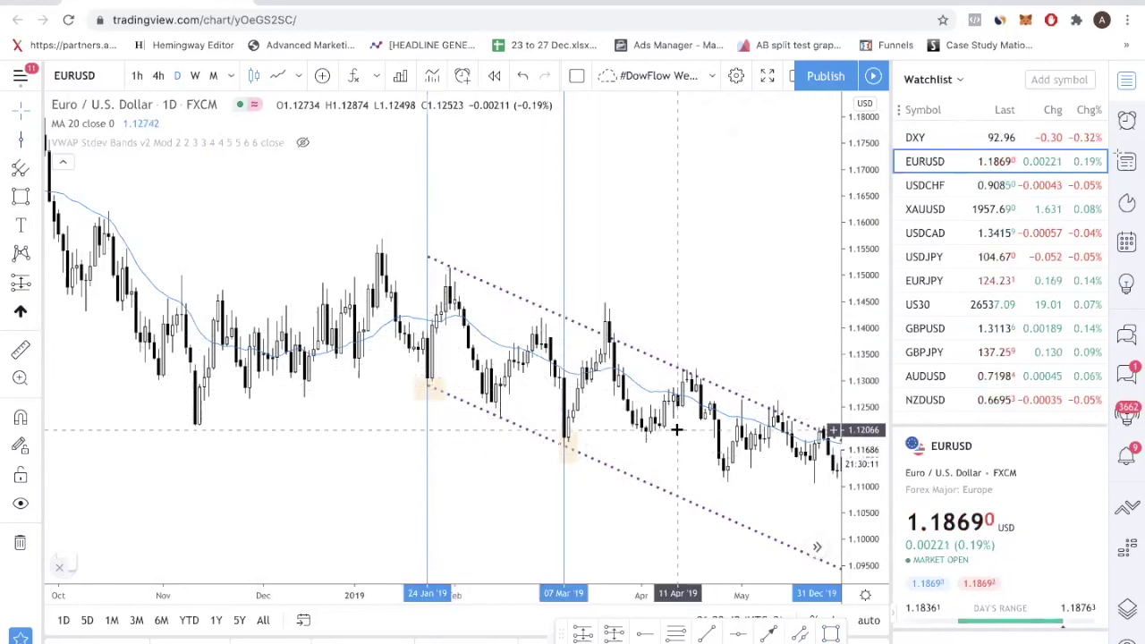